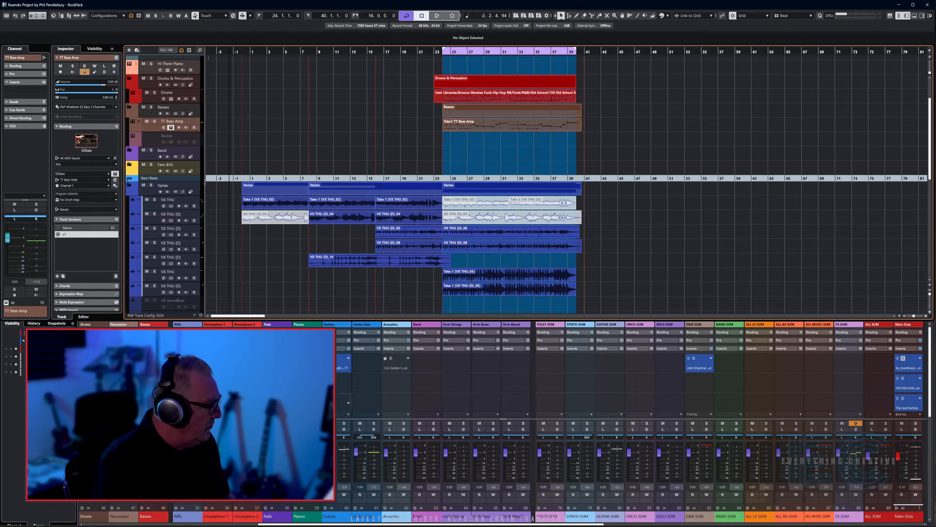
Step: Start playback of the full arrangement ahead of bar 1, heading towards the looped section at bars 24 to 40
key("F3")
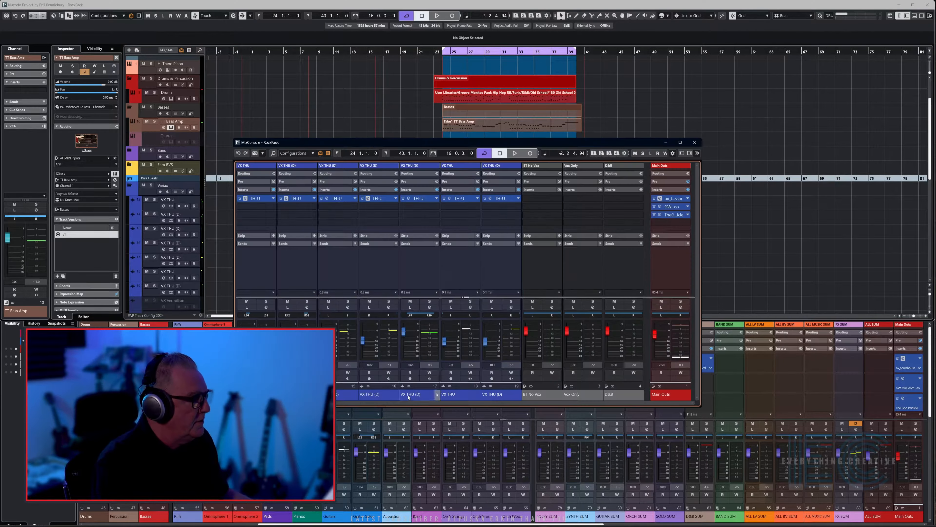
key("F3")
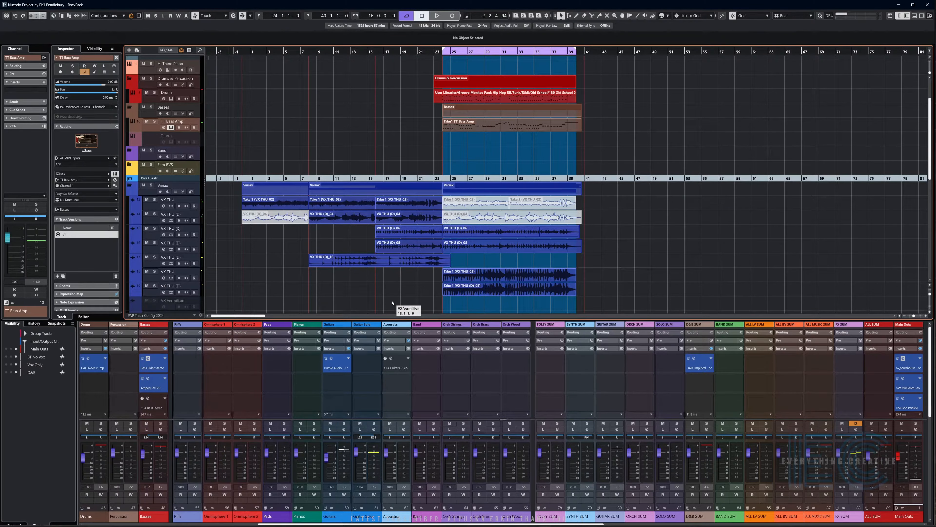
key("space")
key("KP_Subtract")
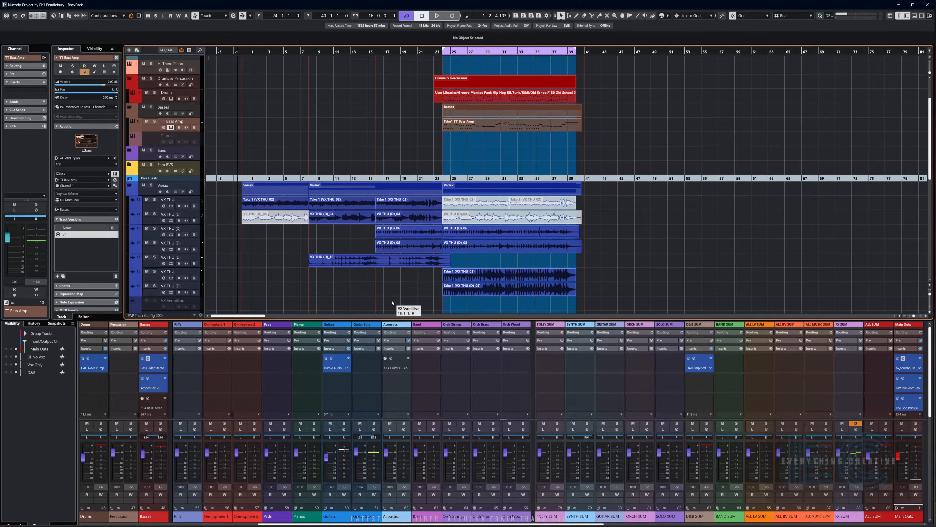
key("KP_Add")
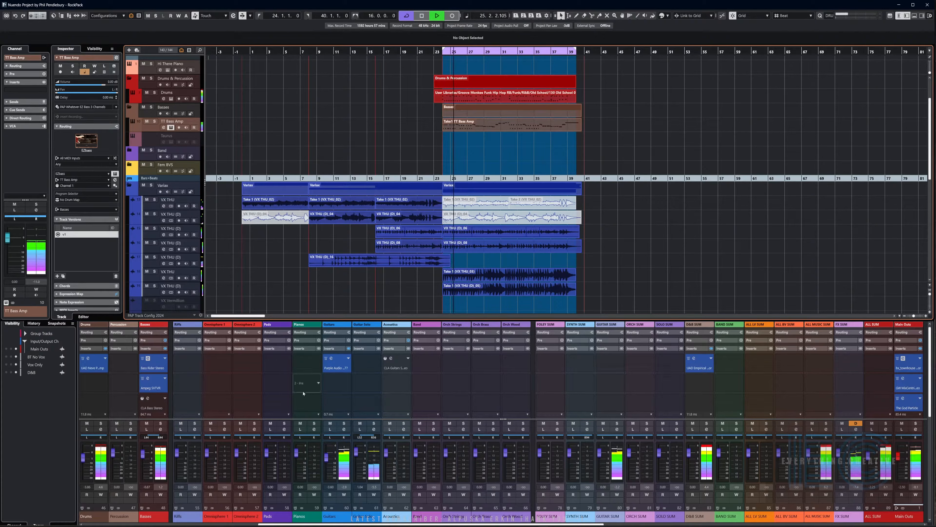
Step: Adjust the Basses channel fader in the mixer while the loop plays, and stop playback
key("F3")
left_click_drag(144, 454, 144, 460)
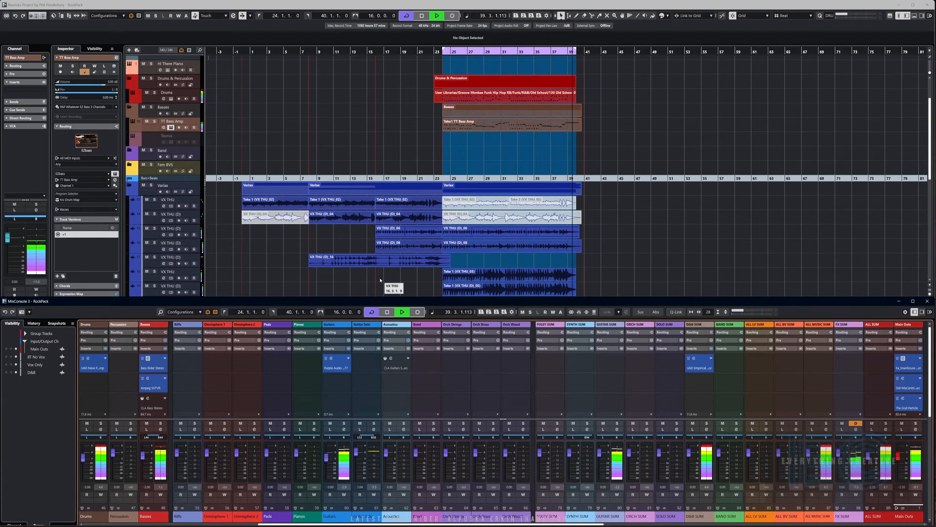
key("space")
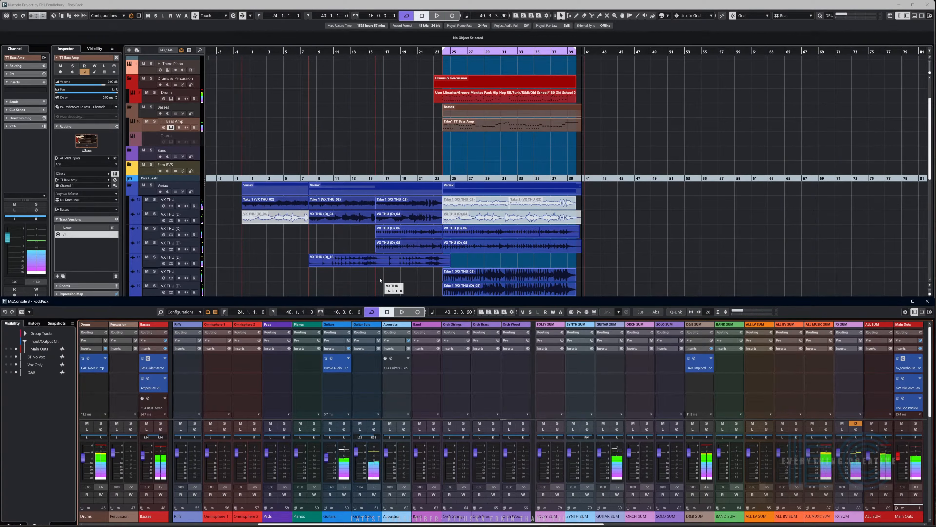
Step: Place the playback cursor just before bar 1 in the project window and play the arrangement from there
left_click(655, 273)
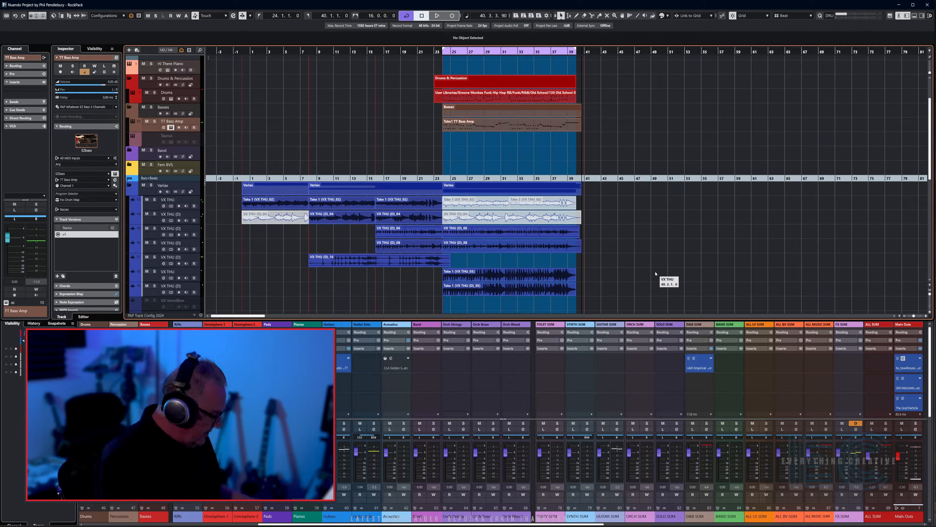
left_click(240, 51)
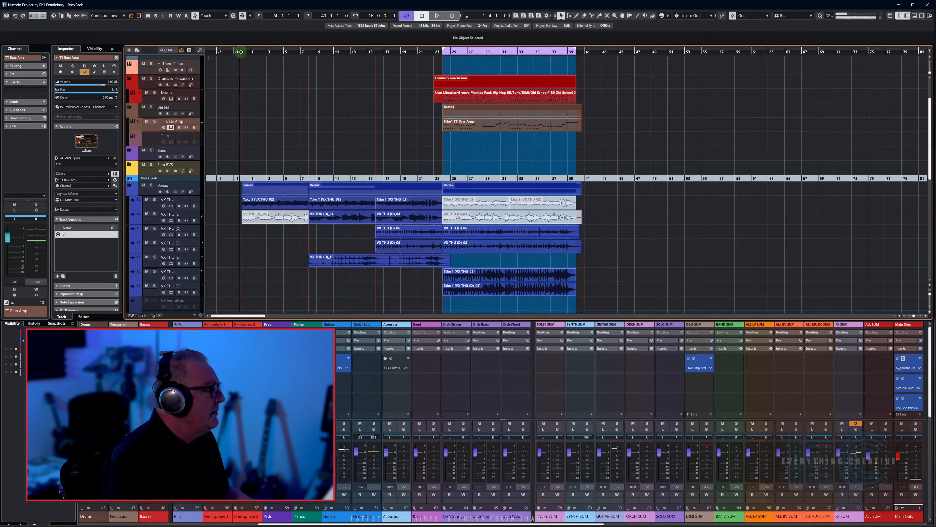
key("space")
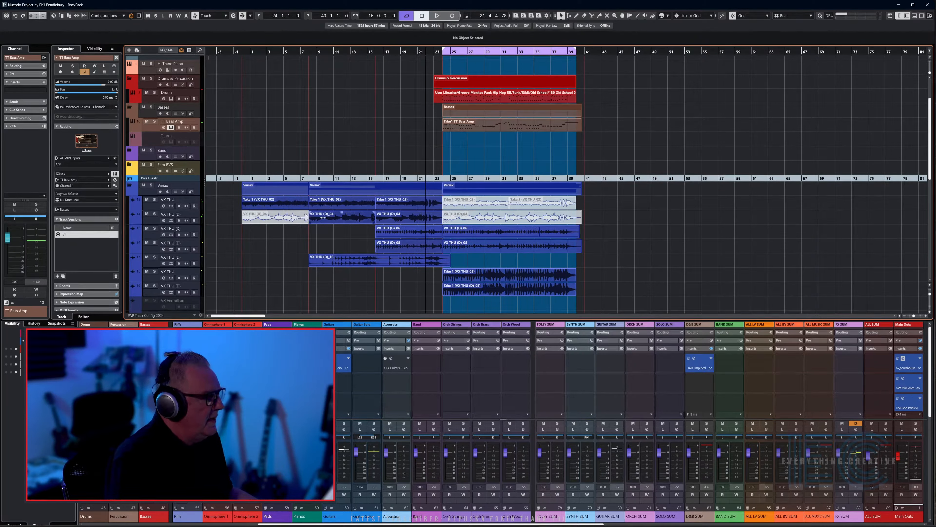
Step: Solo the VX THU (D) track that holds the VX THU (D)_06 part at bar 24 and audition it
left_click(467, 236)
left_click(154, 230)
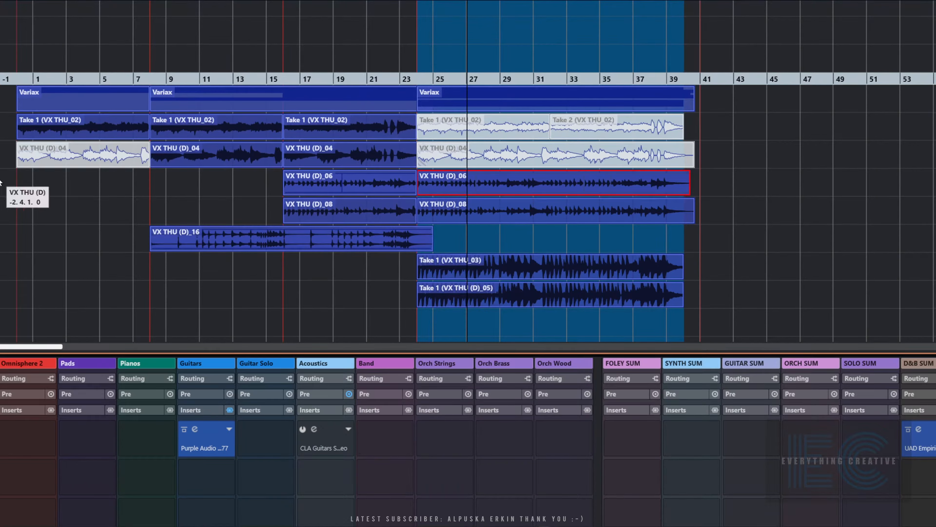
key("KP_Subtract")
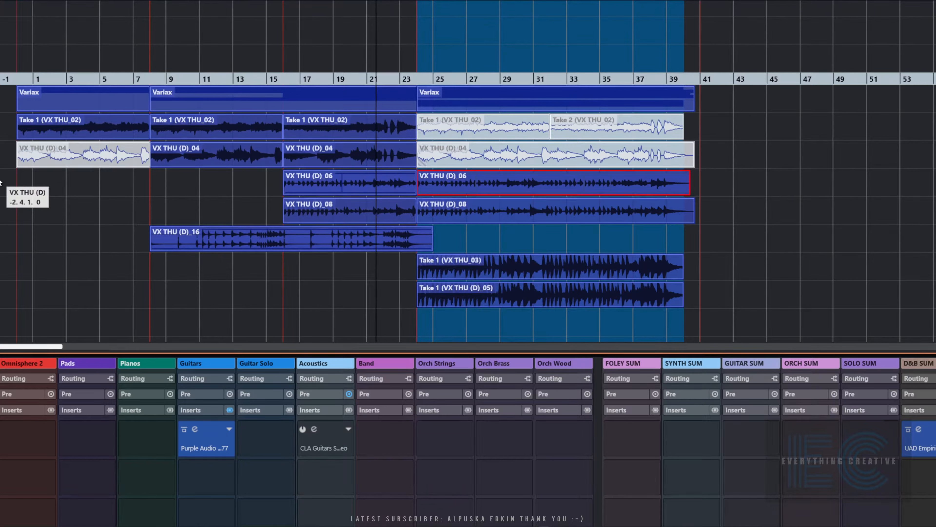
key("space")
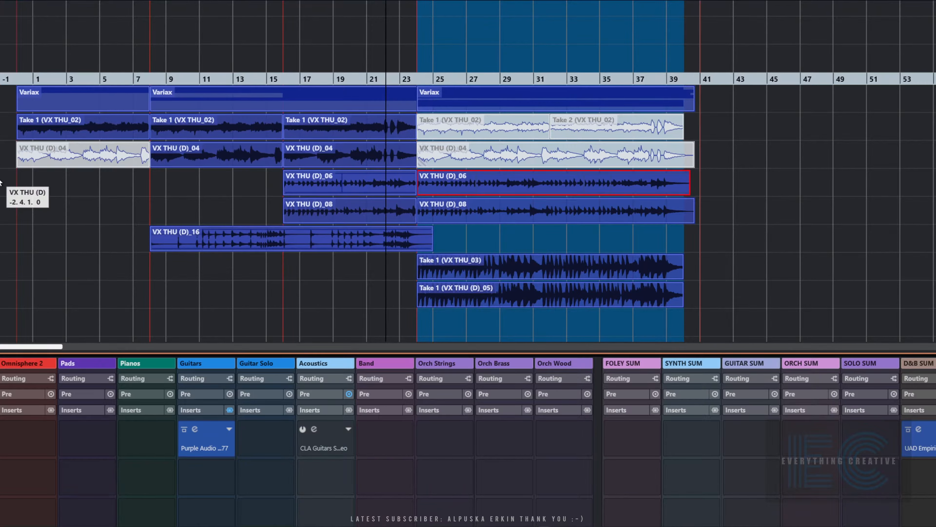
key("KP_Subtract")
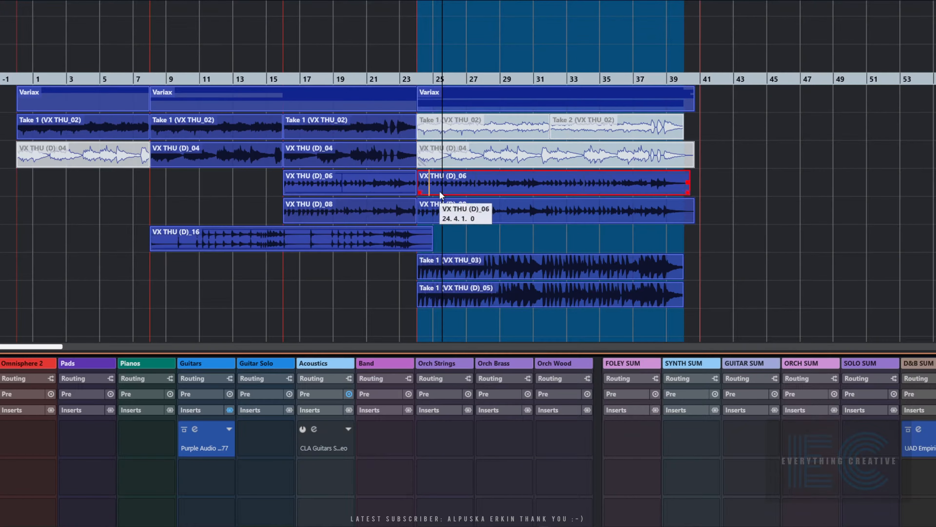
Step: Open the VX THU (D)_06 part at bar 24 in the Audio Part Editor and reposition its window for a clear view
double_click(467, 187)
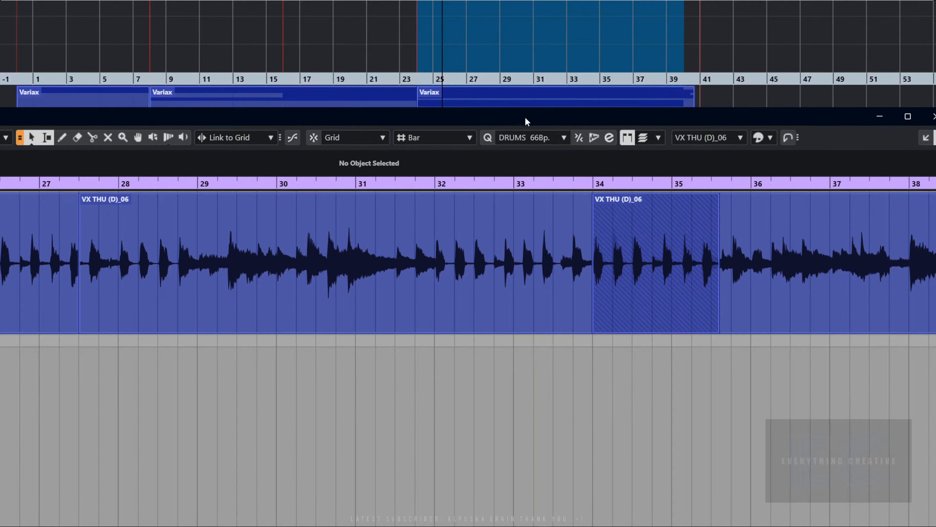
double_click(419, 280)
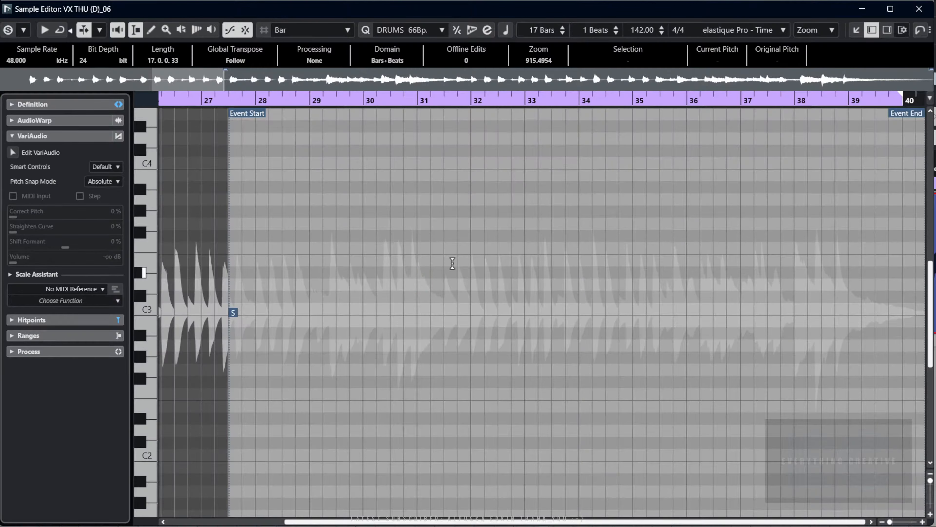
left_click(927, 9)
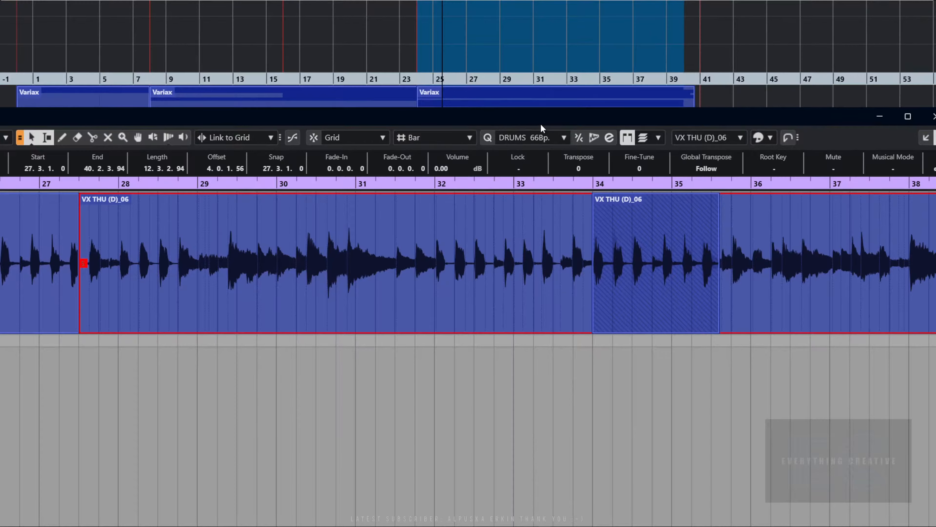
left_click_drag(541, 125, 762, 74)
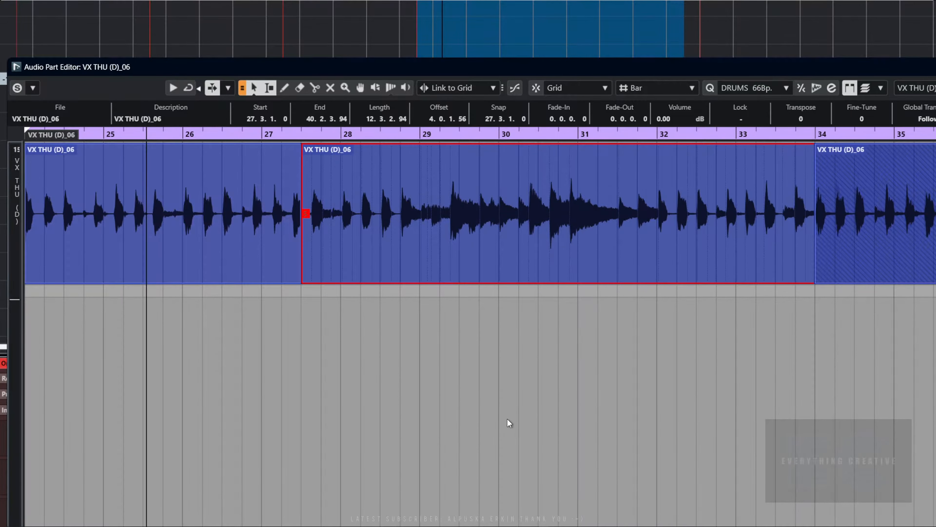
key("g")
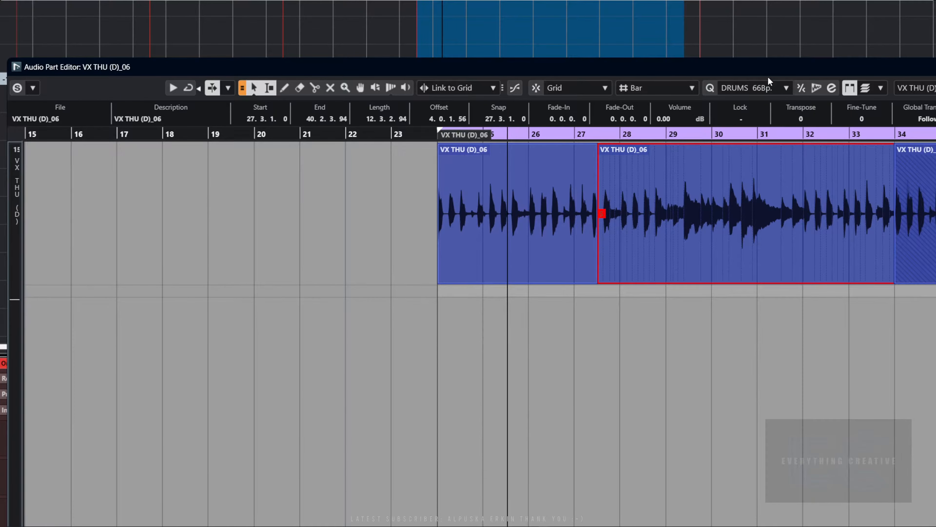
left_click_drag(767, 72, 618, 47)
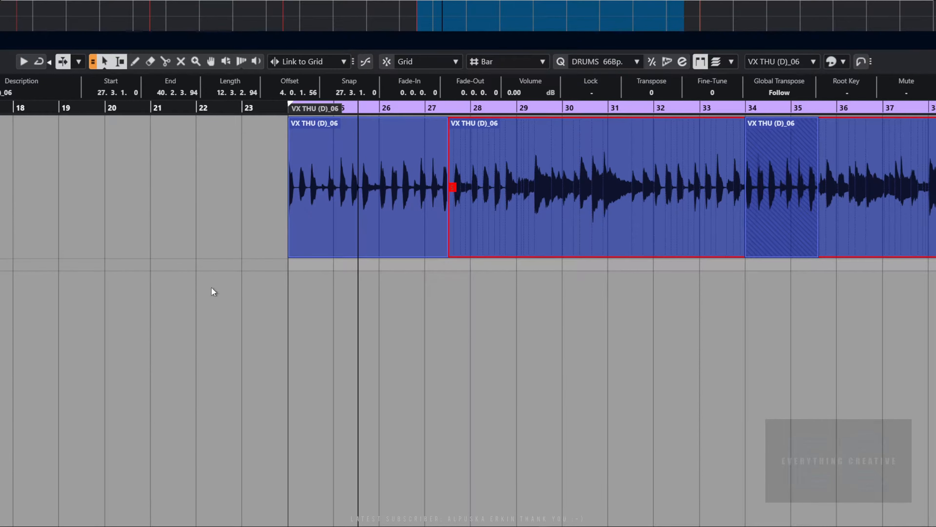
Step: Play the part from bar 24 and extend the second audio event's start slightly earlier to 27.2.4.89
key("l")
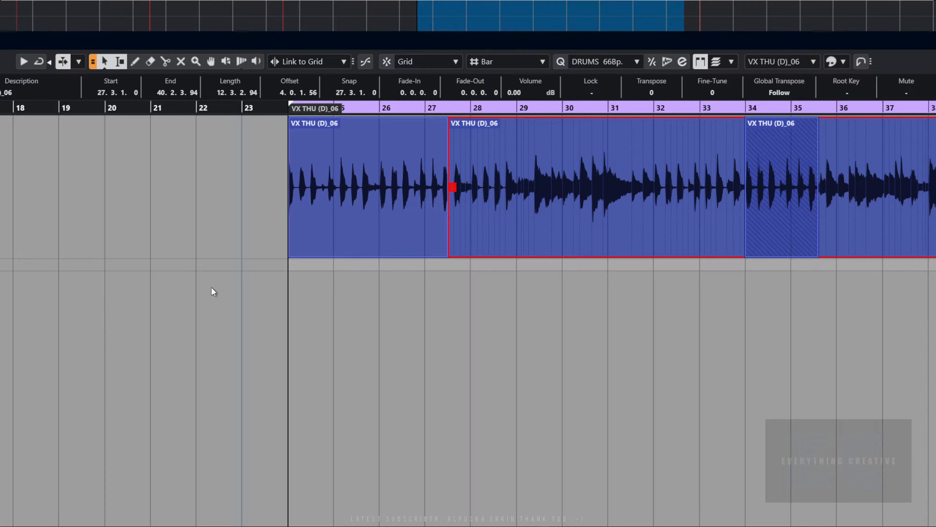
key("space")
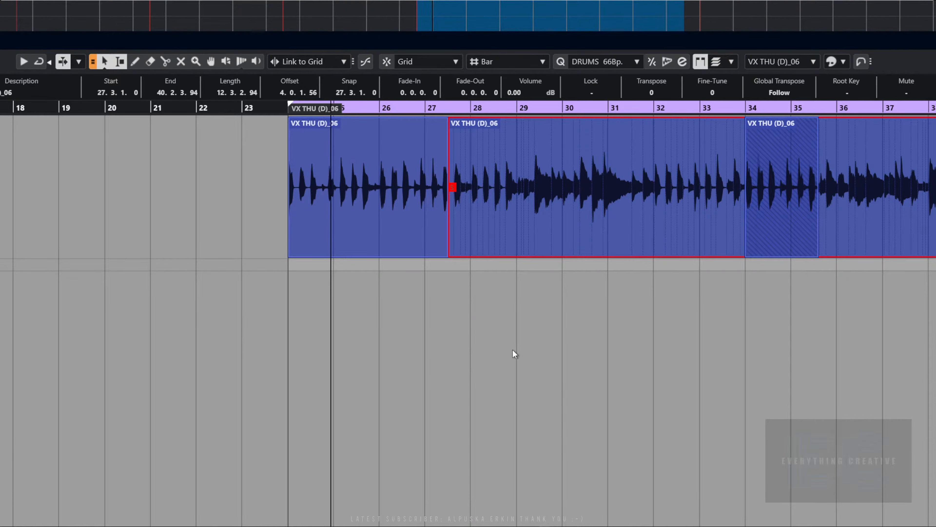
scroll(504, 293, "up", 1)
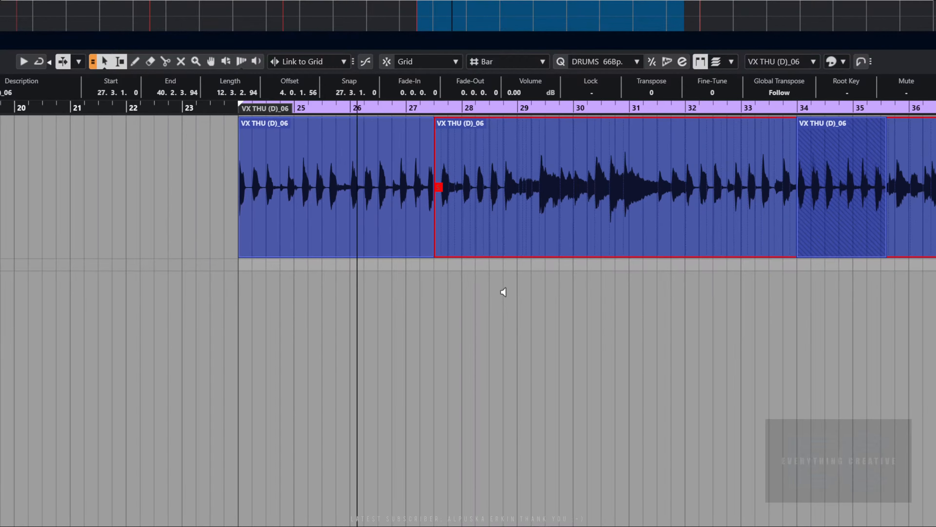
scroll(503, 292, "up", 2)
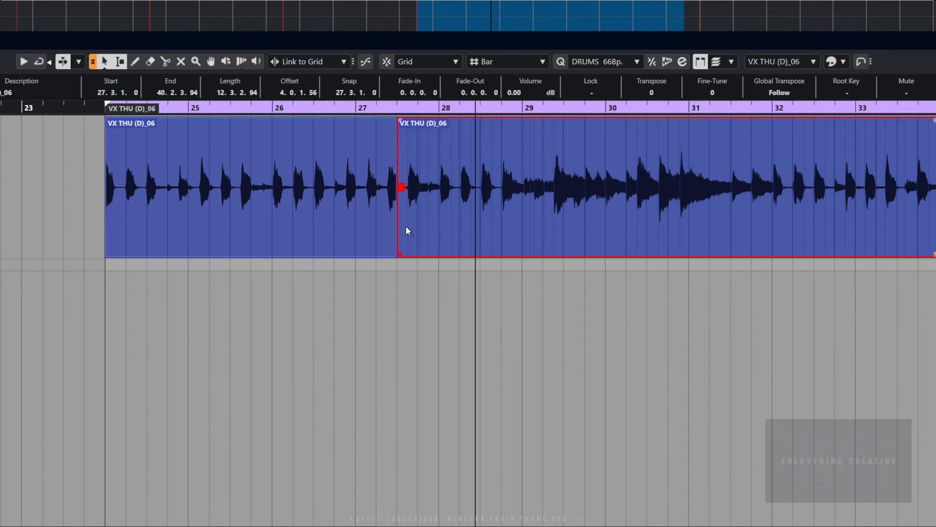
mouse_move(399, 257)
left_mouse_down()
mouse_move(453, 257)
mouse_move(397, 251)
left_mouse_up()
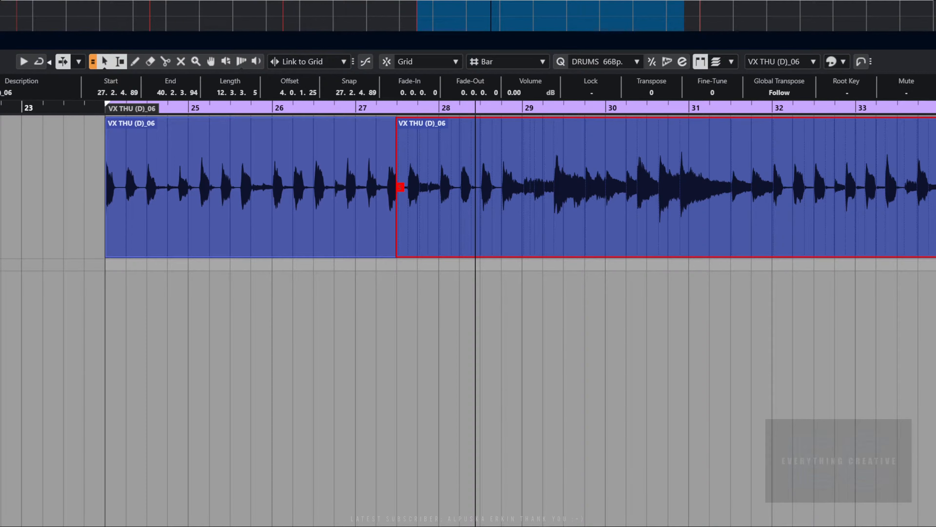
Step: Bypass the TH-U insert on the soloed VX THU (D) channel 15 in the MixConsole and play its dry sound
key("F3")
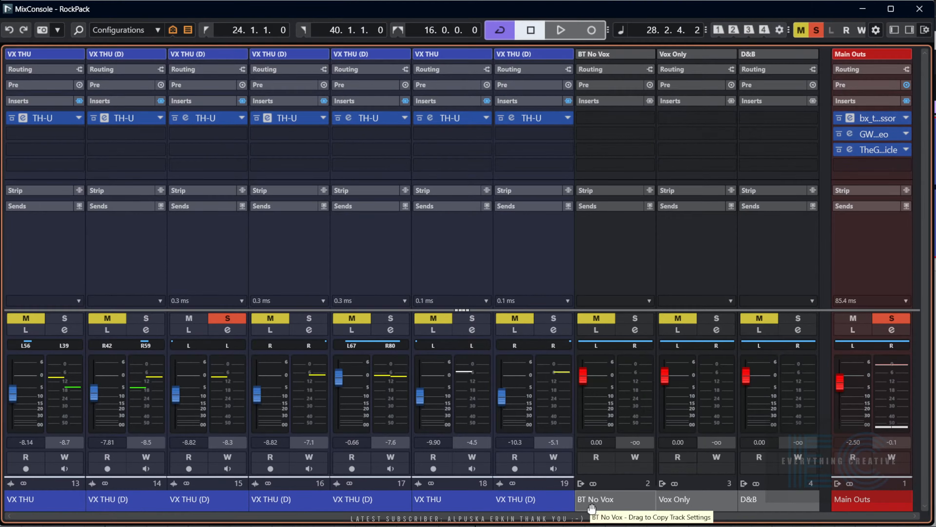
key("space")
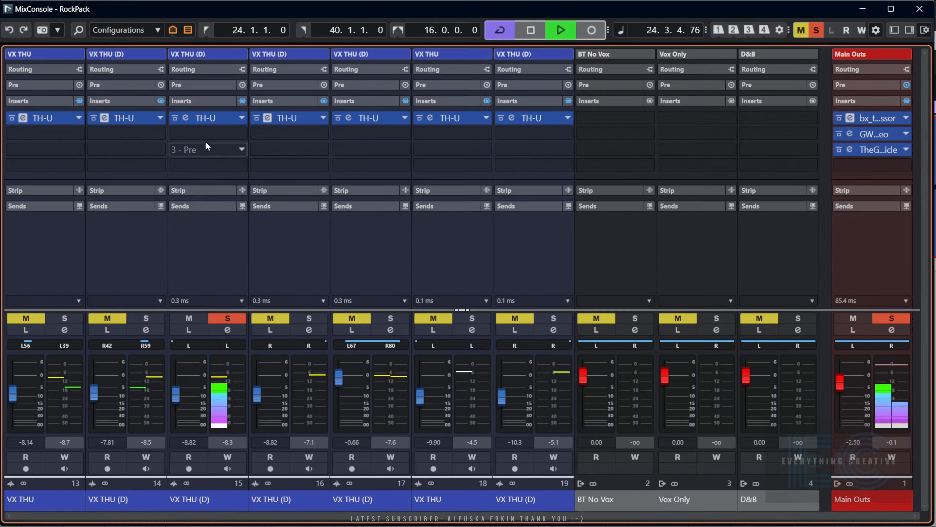
key("space")
left_click(174, 119)
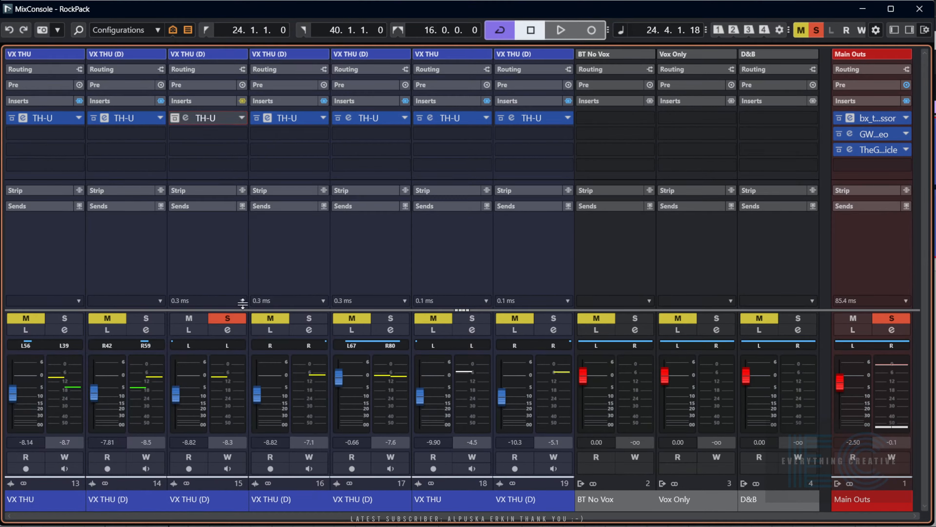
key("space")
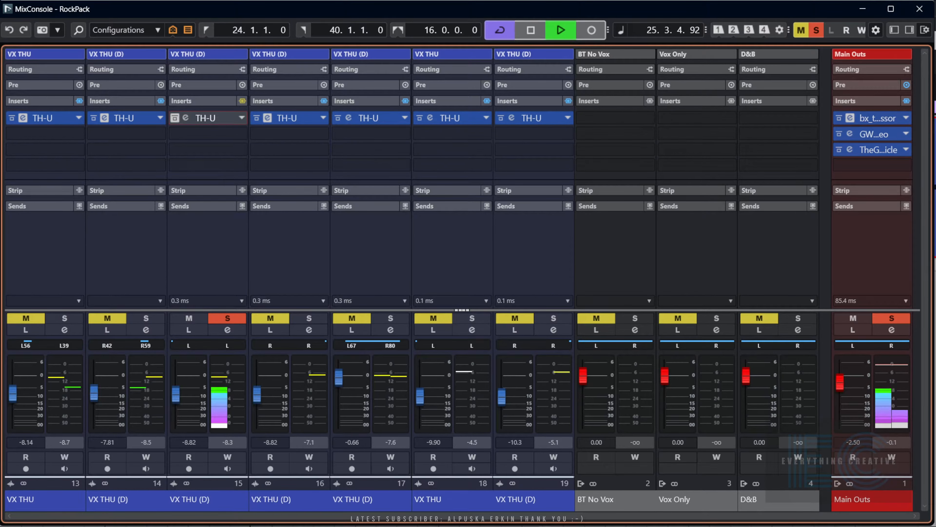
Step: Bypass the Purple Audio insert and the sends on the Guitars group channel during playback
key("alt+Tab")
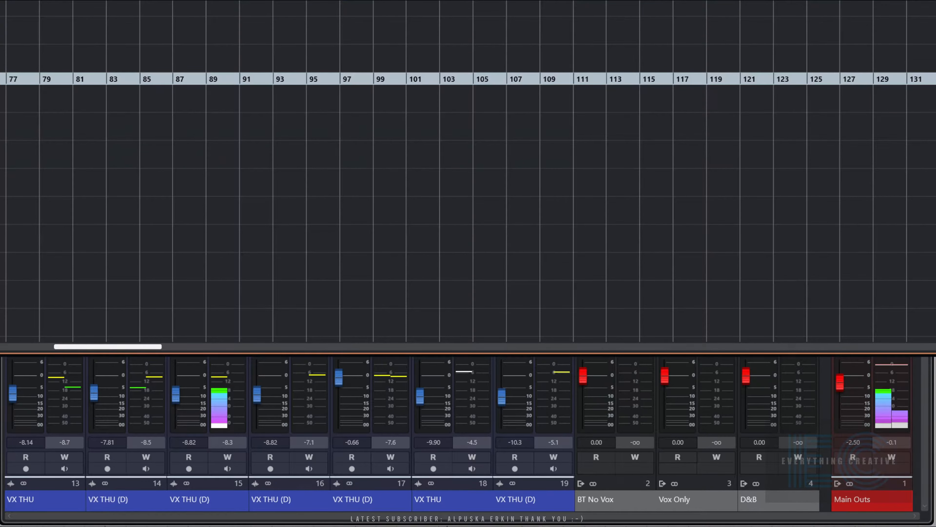
key("F3")
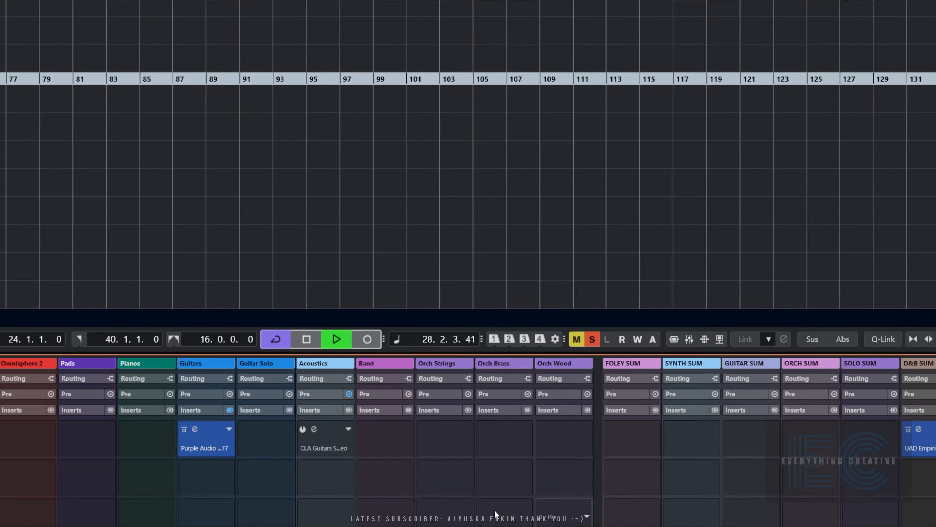
left_click(184, 429)
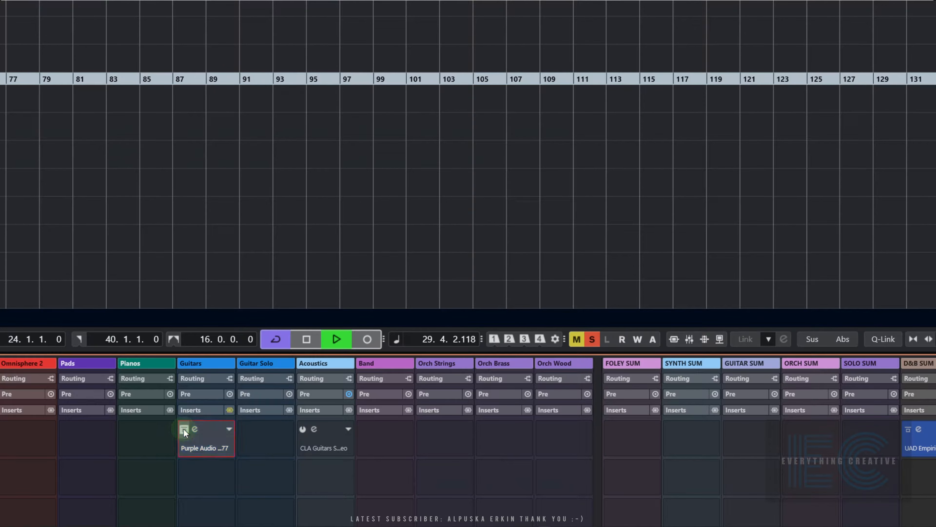
left_click(195, 412)
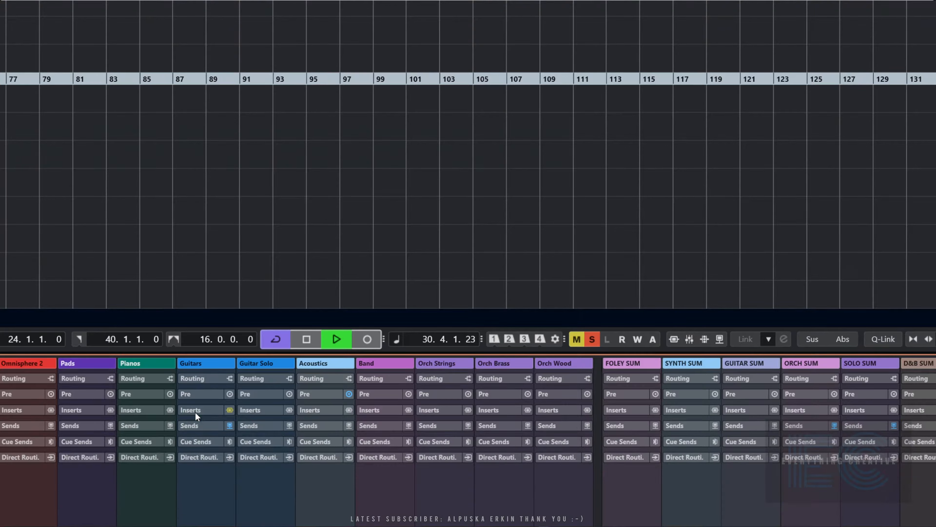
left_click(229, 426)
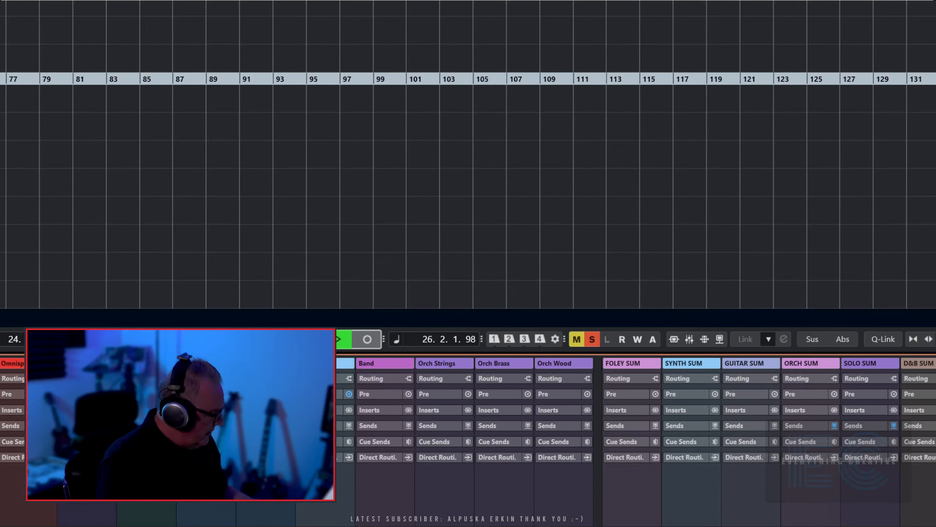
Step: Open the TH-U plug-in editor of the soloed VX THU (D) channel in the MixConsole
key("F3")
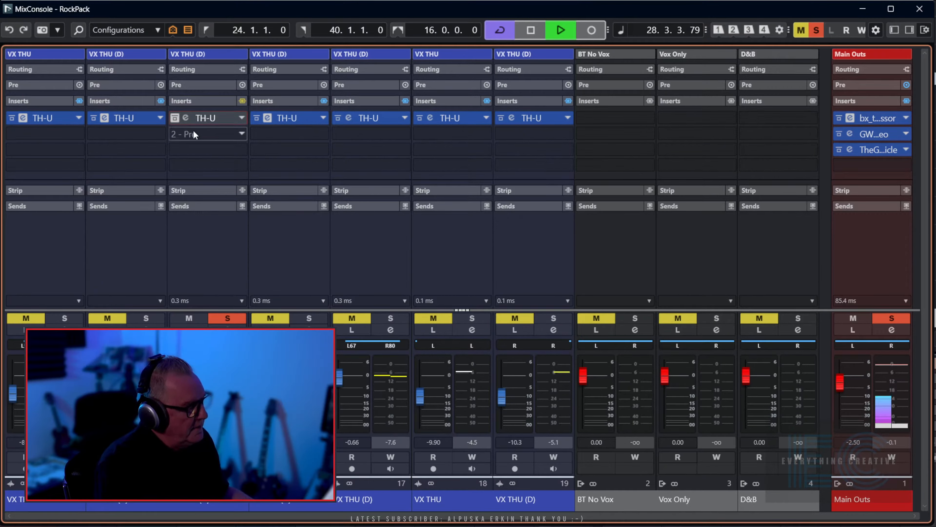
left_click(180, 118)
left_click(184, 118)
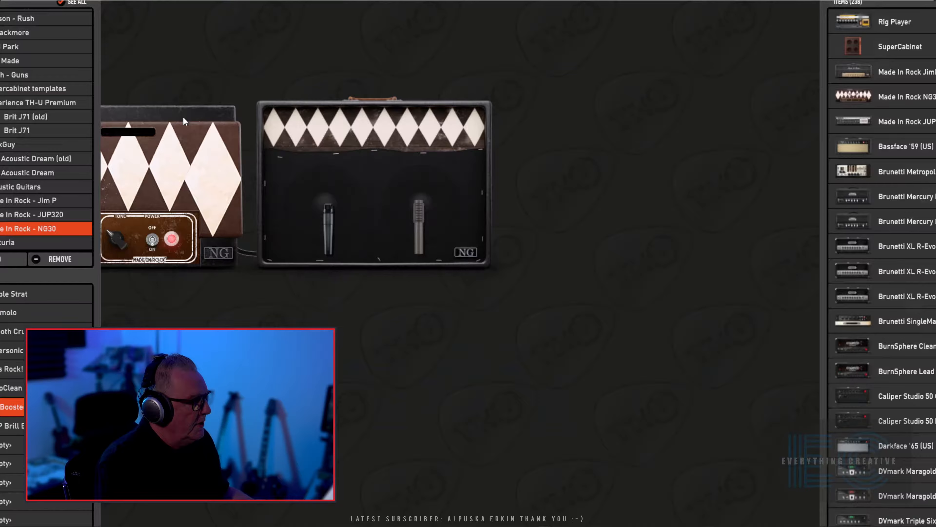
Step: Examine the Made In Rock NG30 amp head and its miked cabinet in the TH-U editor
left_click_drag(552, 366, 645, 372)
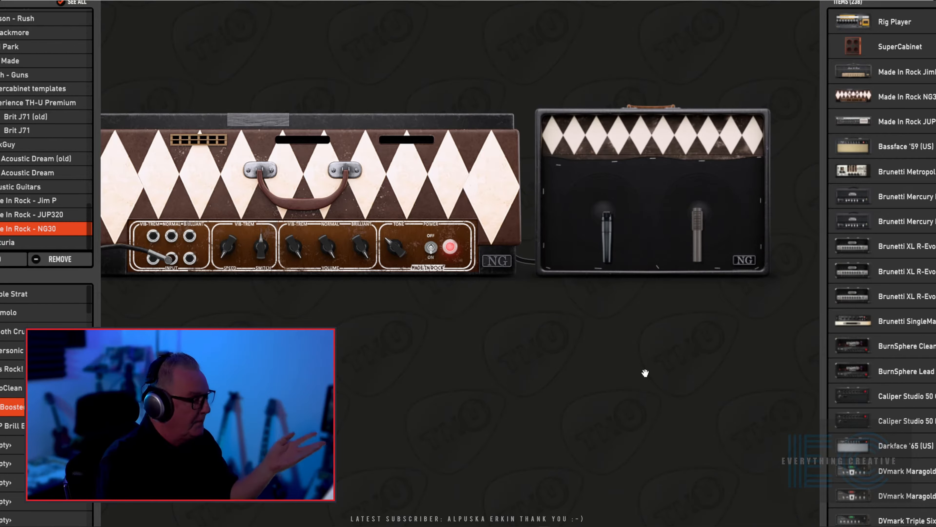
left_click_drag(454, 368, 583, 371)
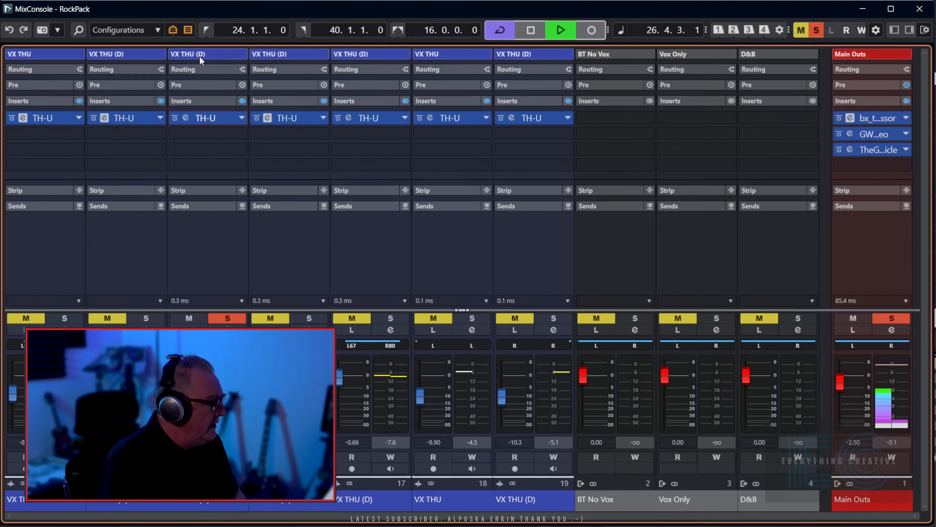
Step: Solo the VX THU (D) channel 16 alongside channel 15, listen to both, and close the MixConsole
left_click(308, 321)
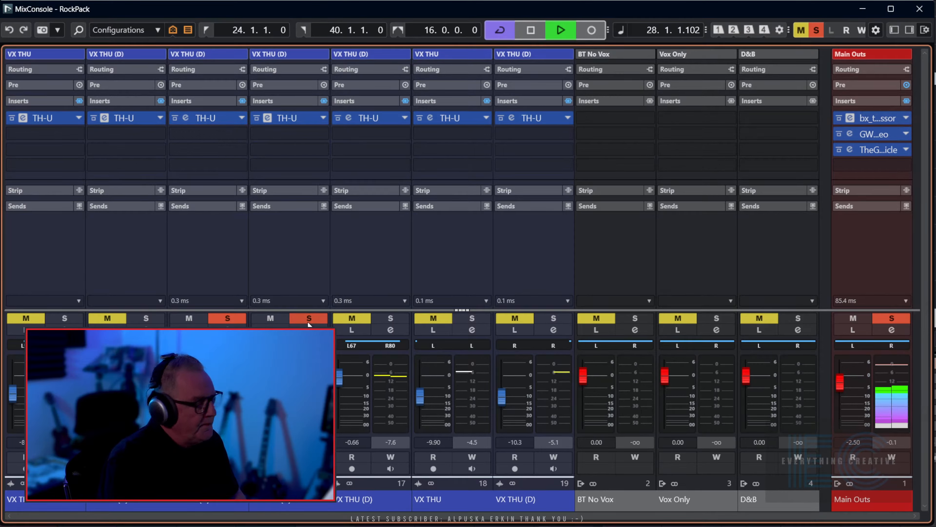
key("space")
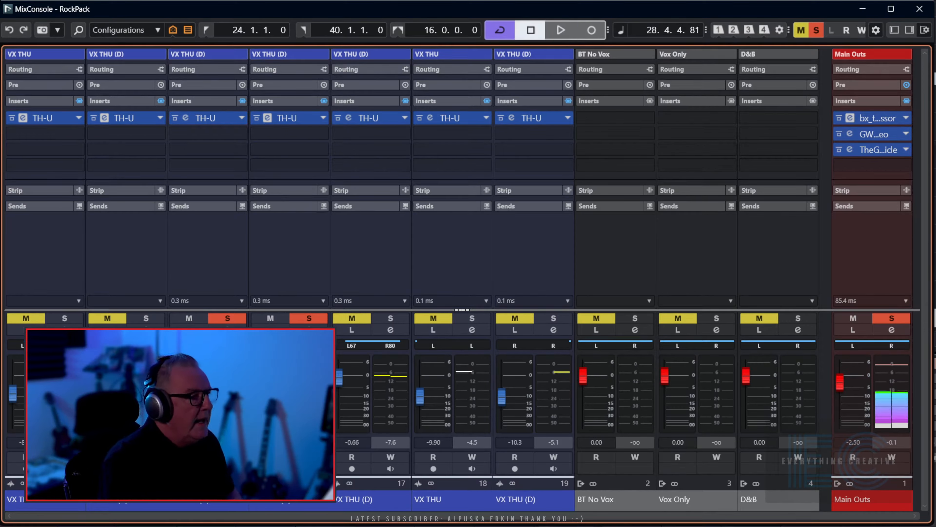
left_click(920, 9)
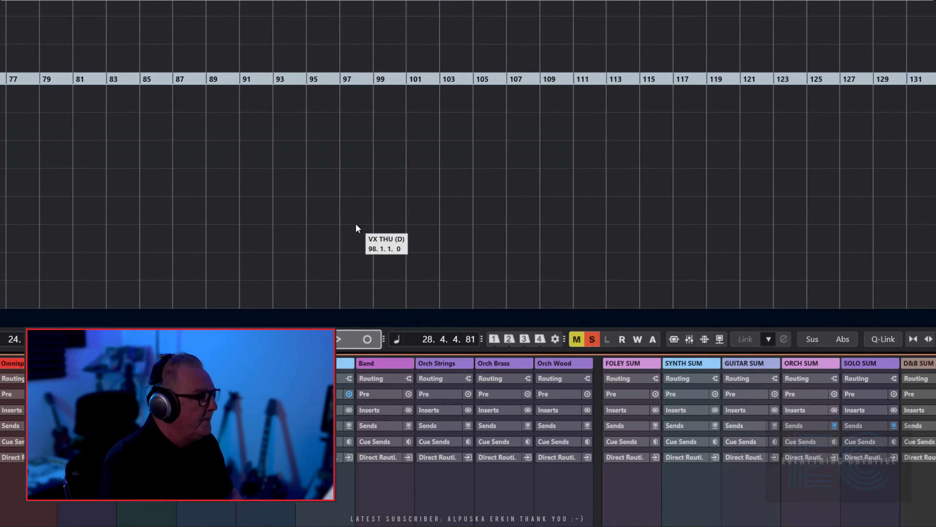
Step: Play the arrangement from bar 24 in the project window and hide the transport bar
scroll(495, 110, "up", 3)
scroll(511, 157, "up", 2)
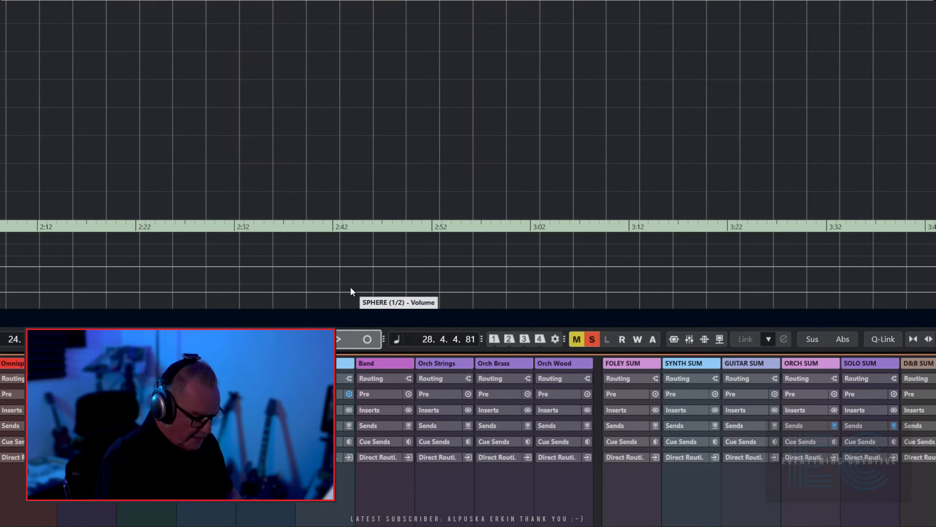
key("KP_1")
key("space")
scroll(295, 129, "up", 5)
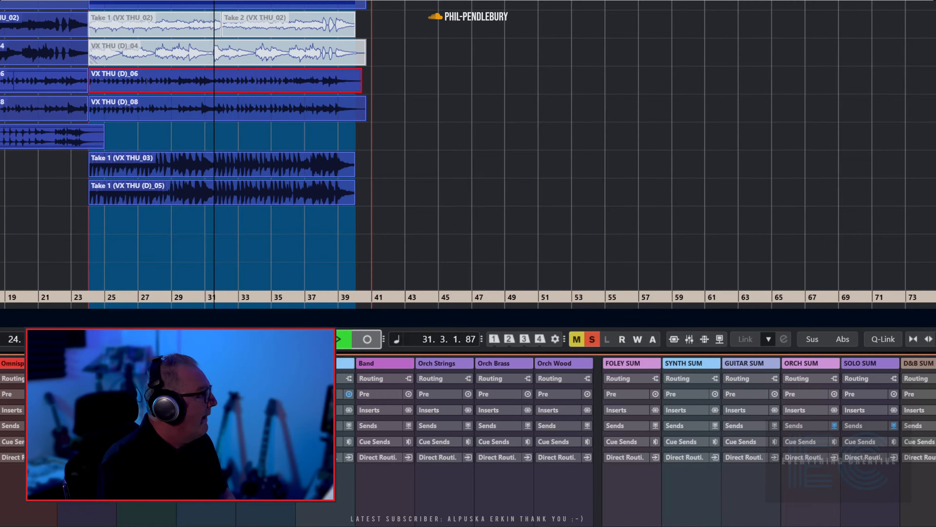
key("F2")
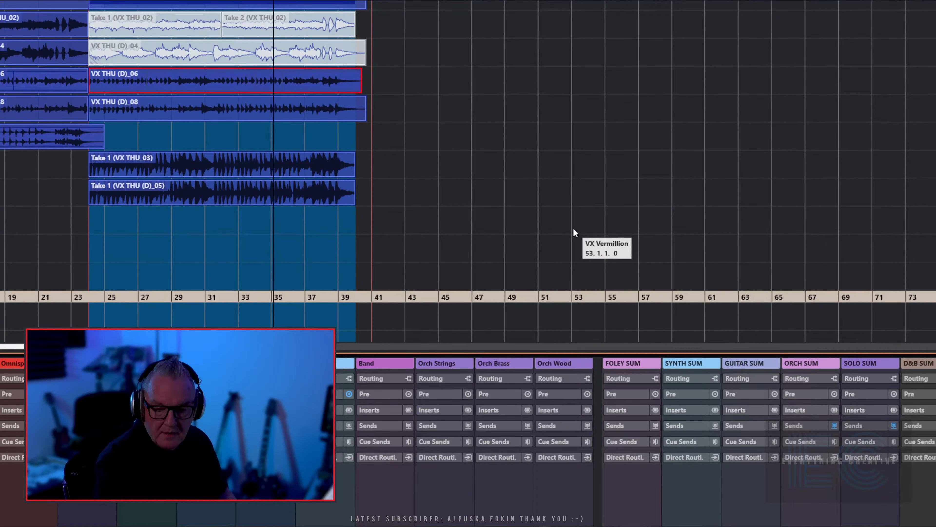
Step: Zoom in on the guitar events around bars 25 to 35 and bring up the main MixConsole with the VX THU channels
scroll(404, 199, "up", 2)
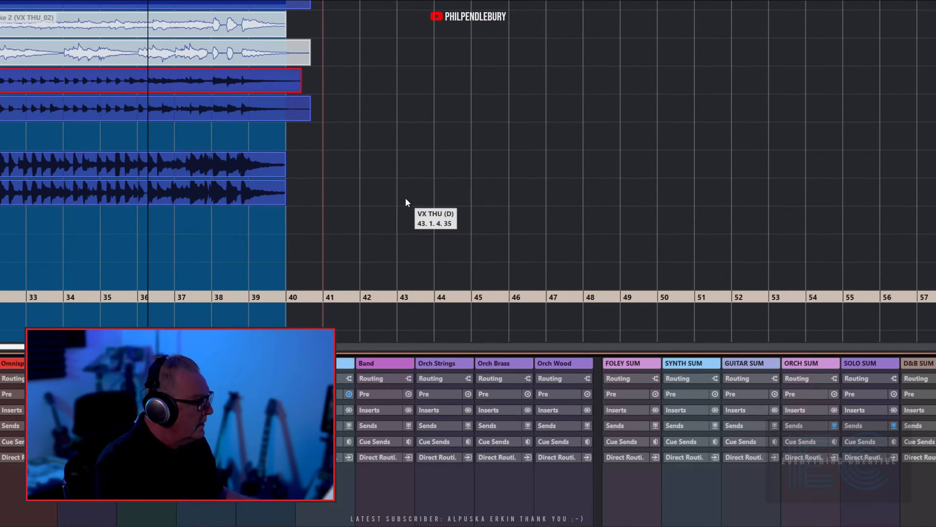
scroll(291, 310, "up", 2)
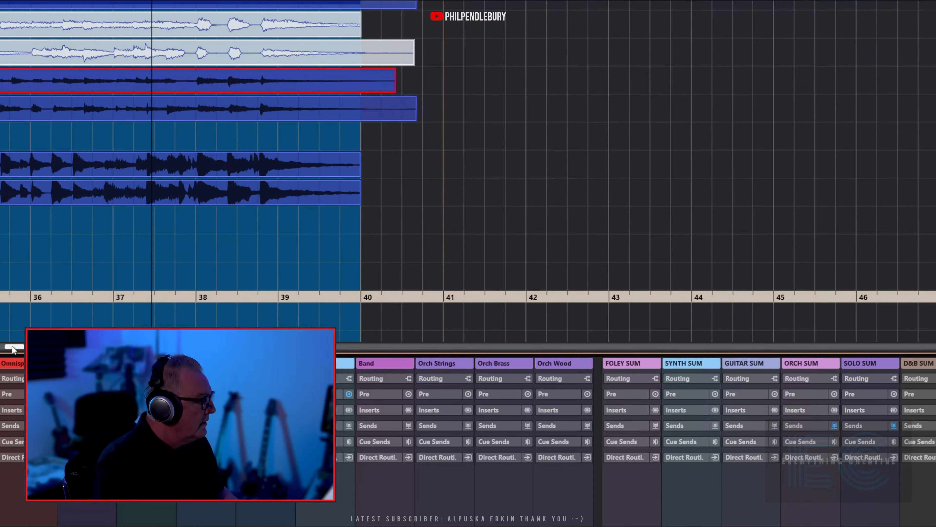
left_click_drag(13, 346, 1, 347)
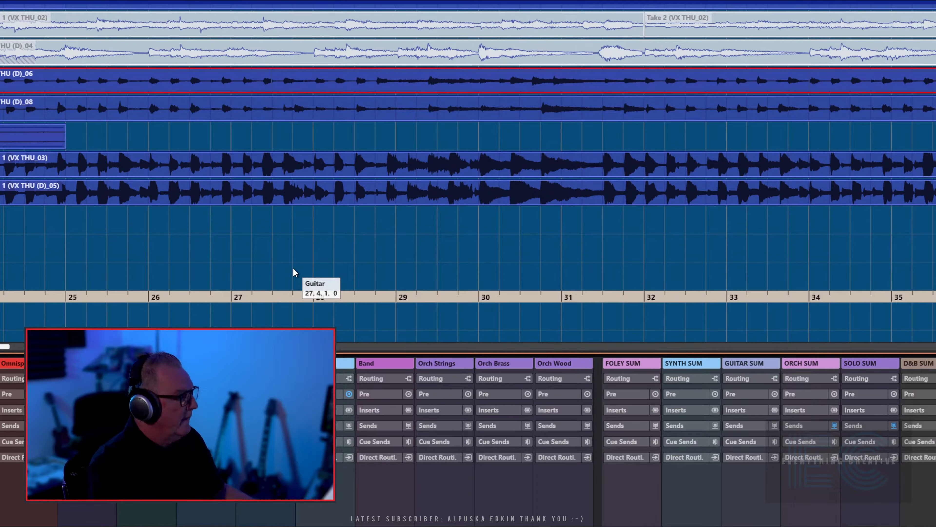
key("F3")
key("space")
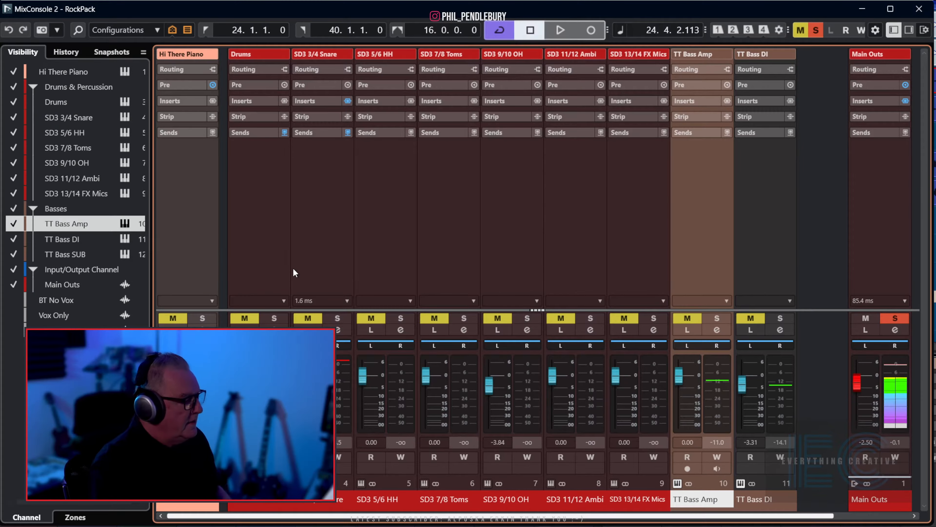
key("ctrl+F3")
key("F3")
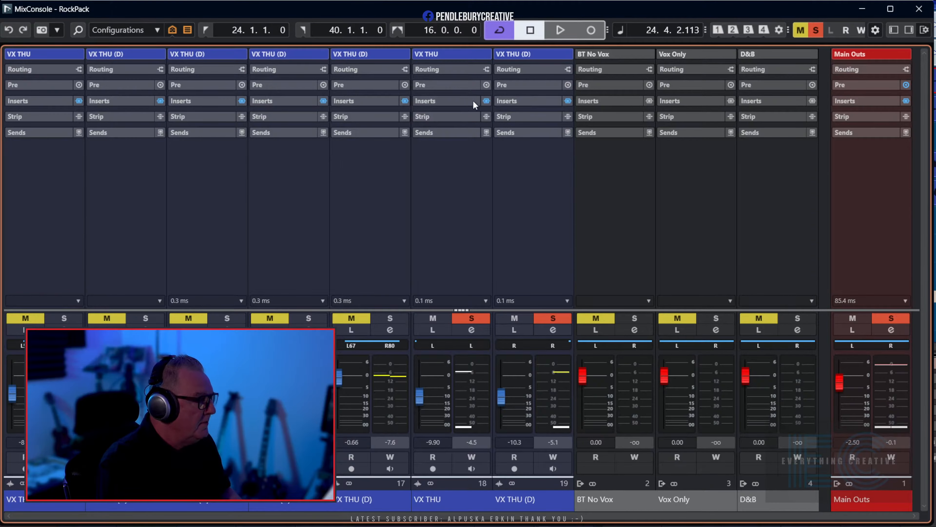
Step: Show the inserts, bypass TH-U on the soloed VX THU channels 18 and 19, and play their dry sound
left_click(462, 101)
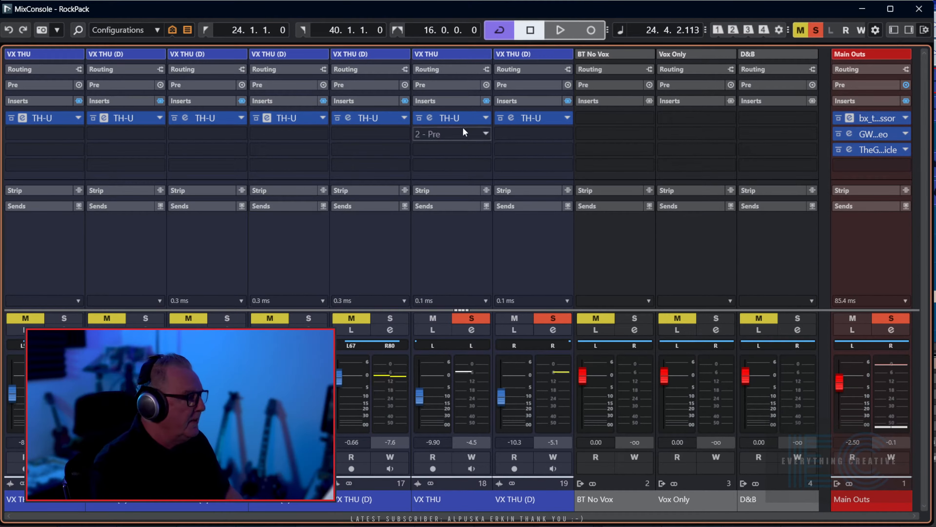
left_click(418, 116)
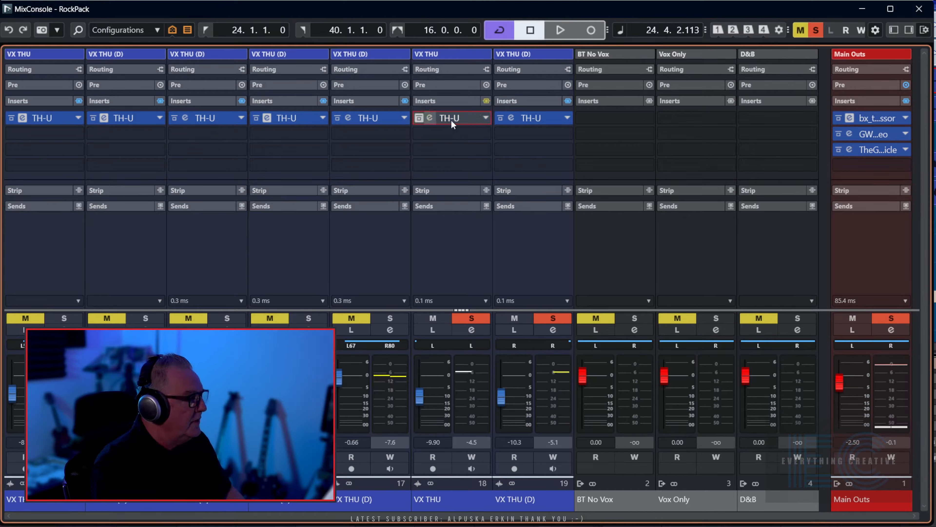
key("space")
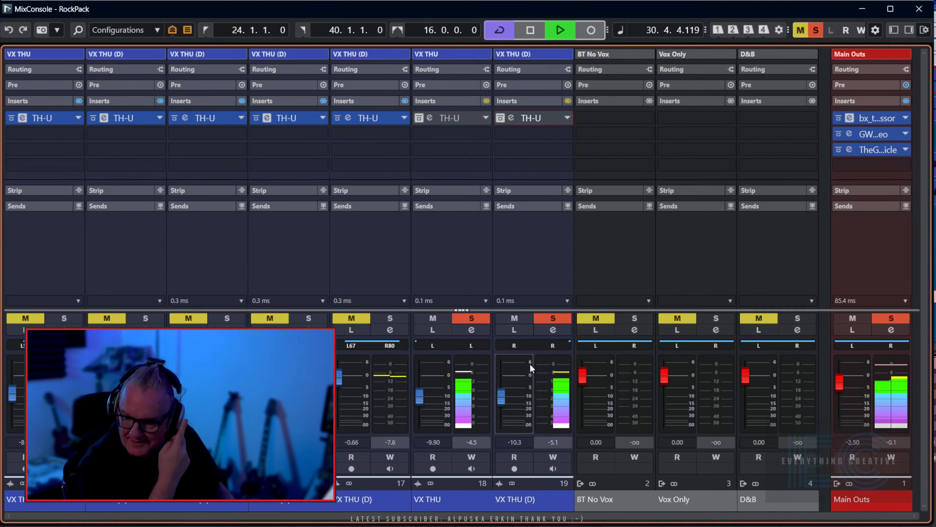
key("space")
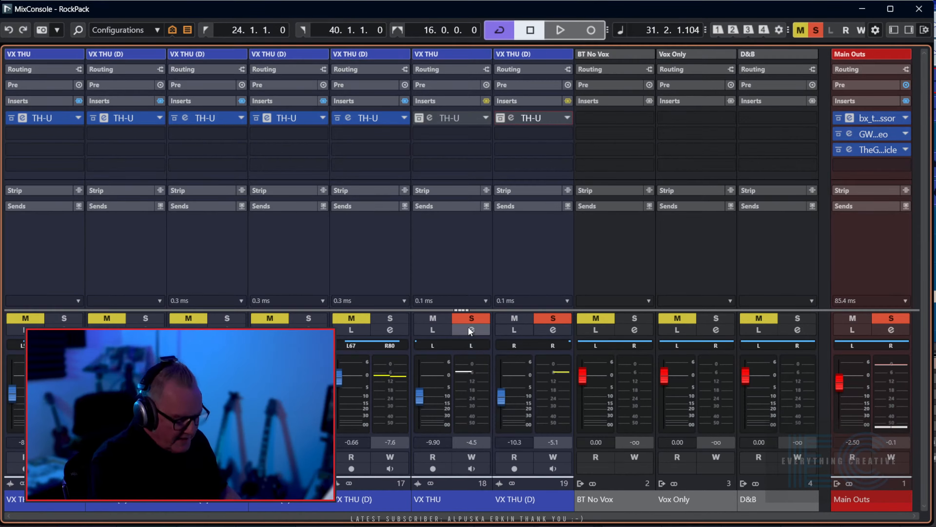
key("space")
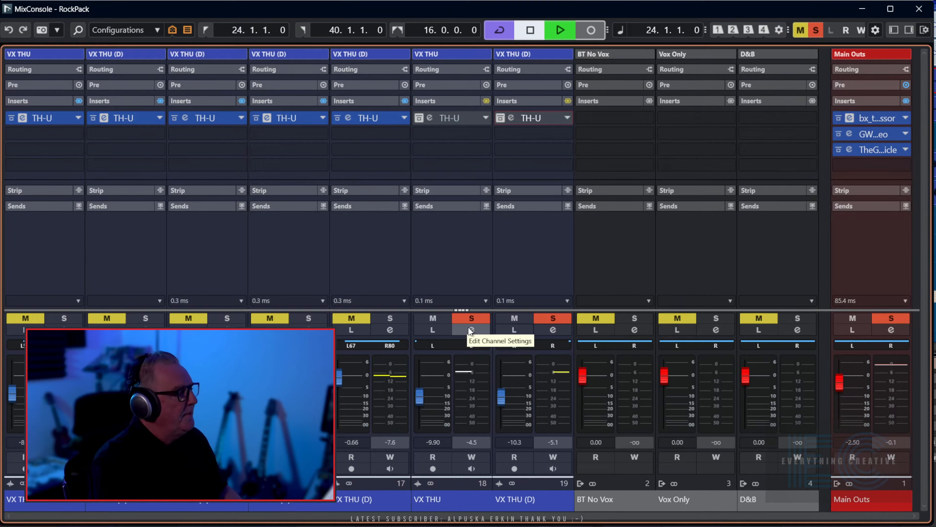
key("space")
Step: Reactivate the TH-U inserts on VX THU channels 18 and 19 and play the pair with its amp sound
left_click(417, 118)
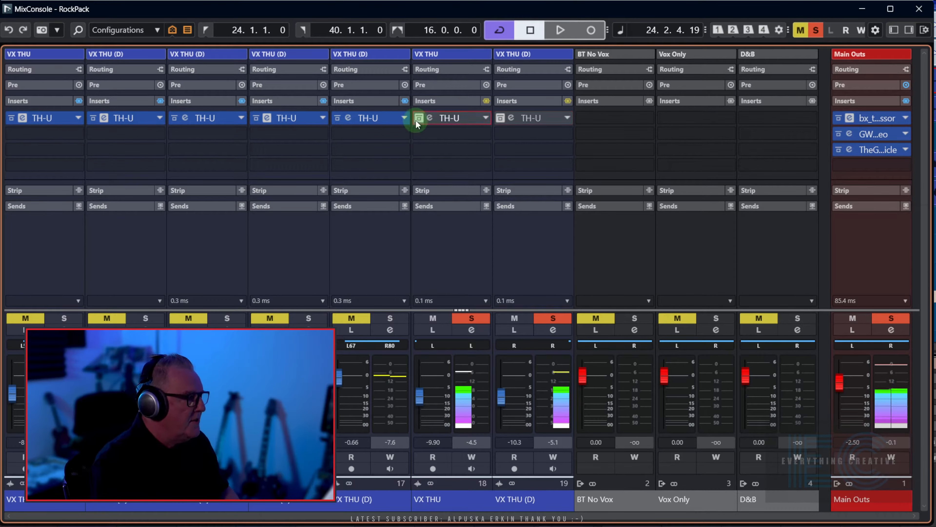
left_click(418, 118)
key("space")
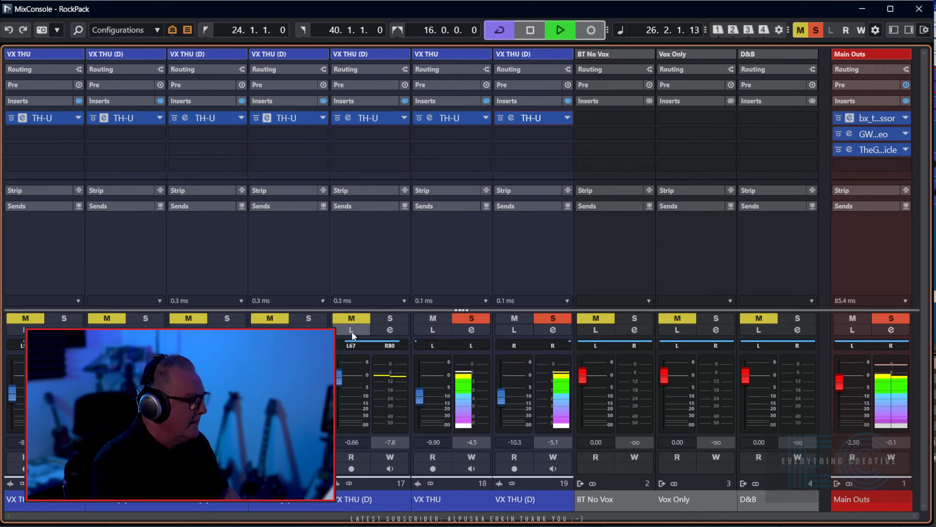
Step: Add VX THU (D) channels 17, 16 and 15 to the solo during playback, and clear all solos before leaving the MixConsole
left_click(349, 316)
left_click(274, 316)
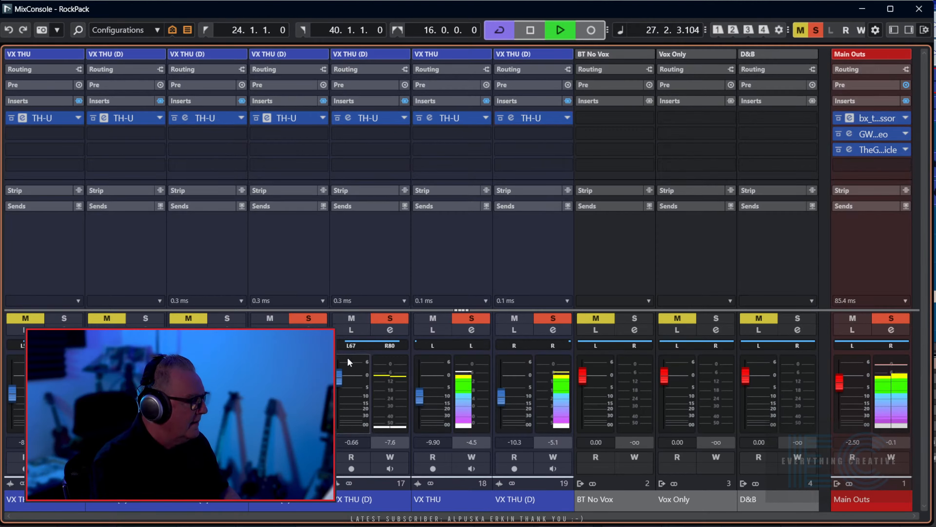
left_click(226, 318)
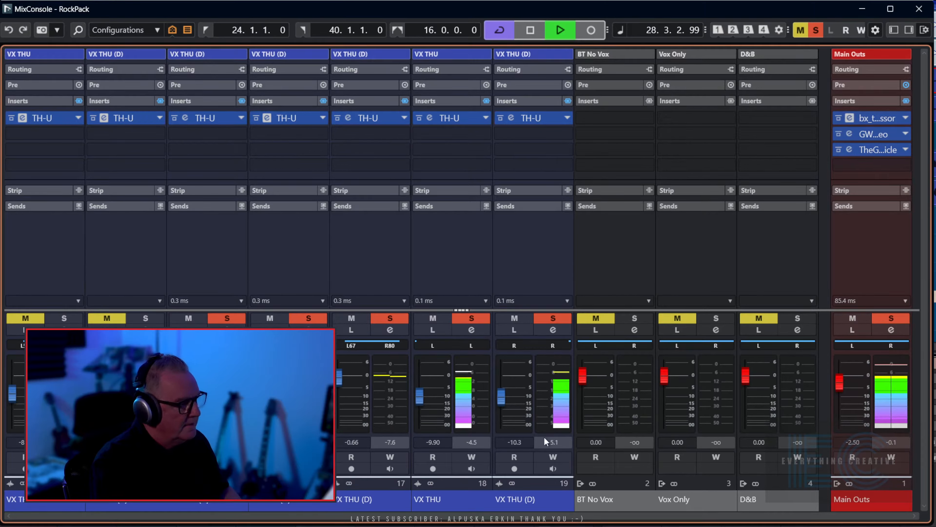
left_click(815, 31)
key("F3")
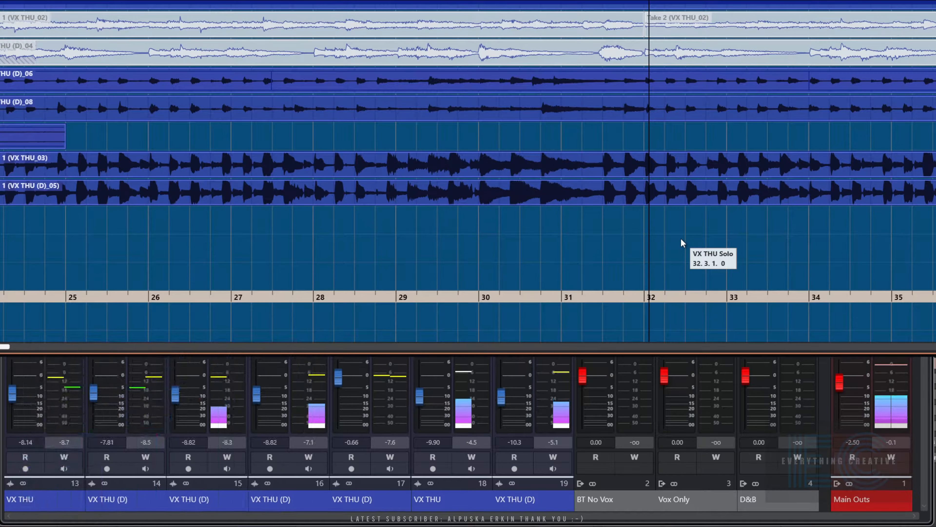
Step: Enlarge the TT Bass Amp track's height in the project window and play its MIDI part
scroll(516, 262, "up", 5)
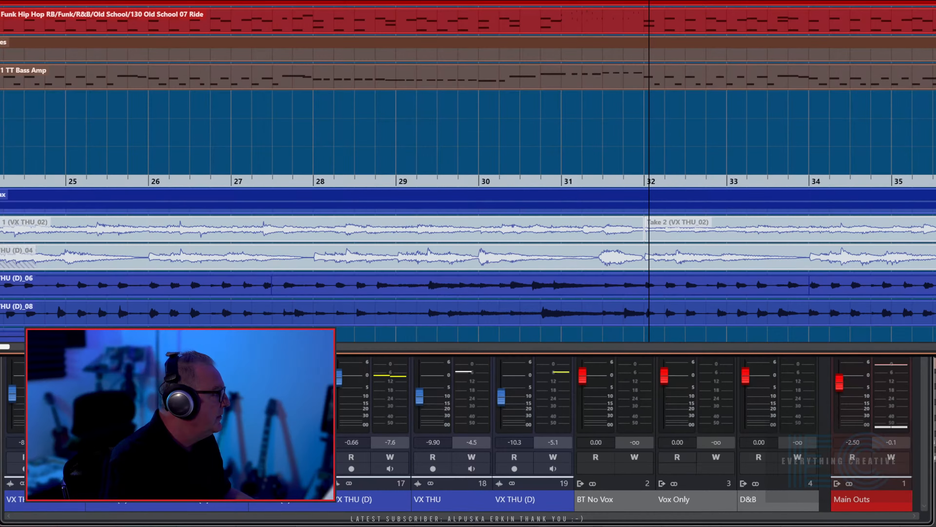
left_click_drag(235, 89, 234, 170)
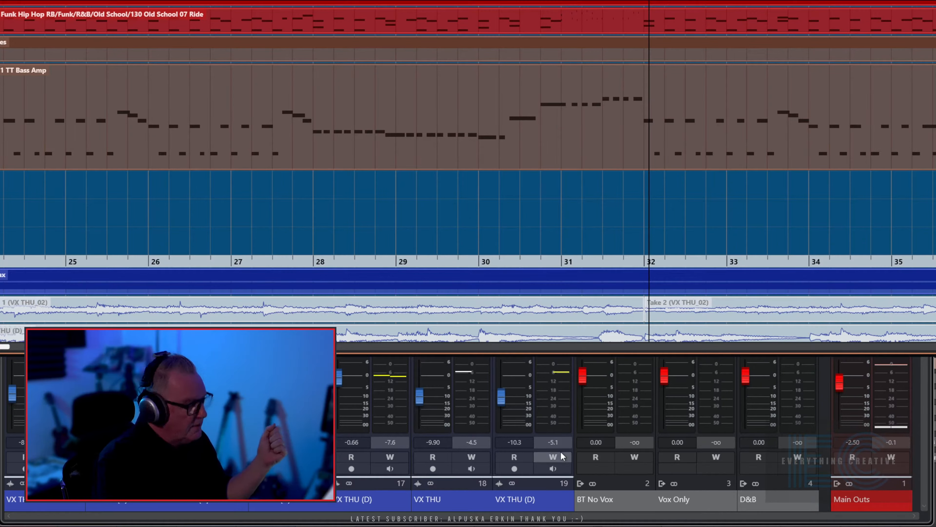
key("space")
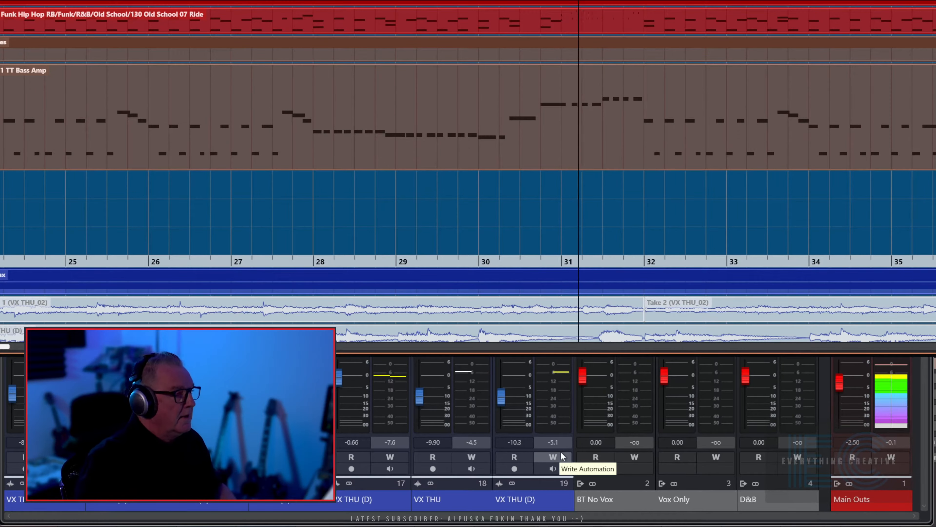
key("space")
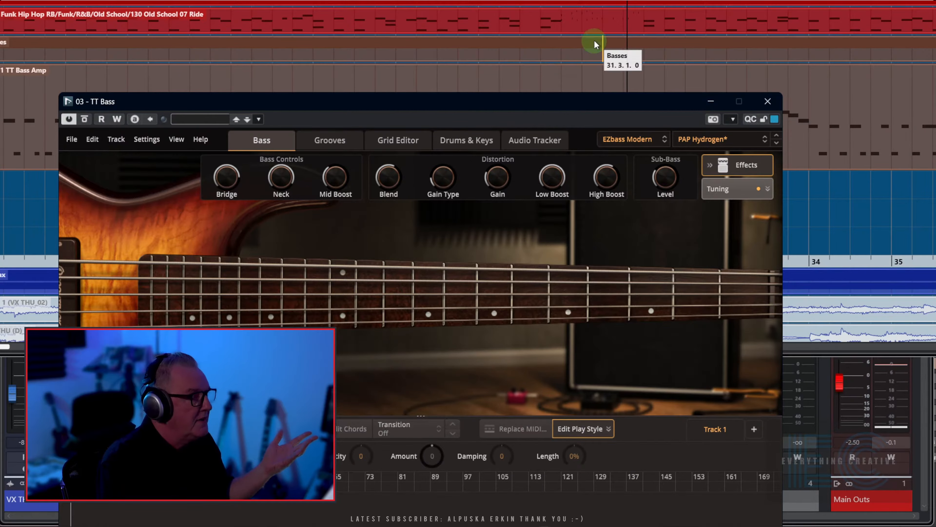
Step: Examine the TT Bass instrument in its EZbass plug-in window and close it
left_click_drag(529, 104, 625, 3)
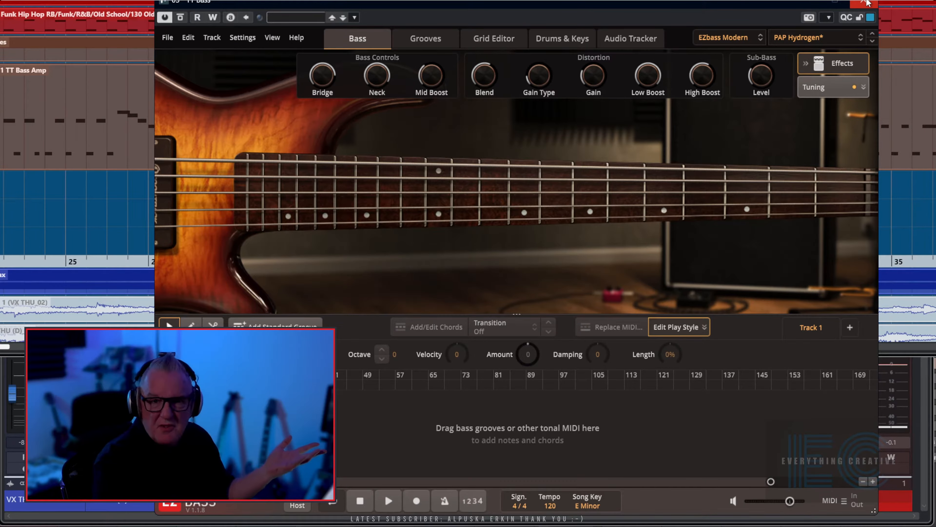
left_click(867, 3)
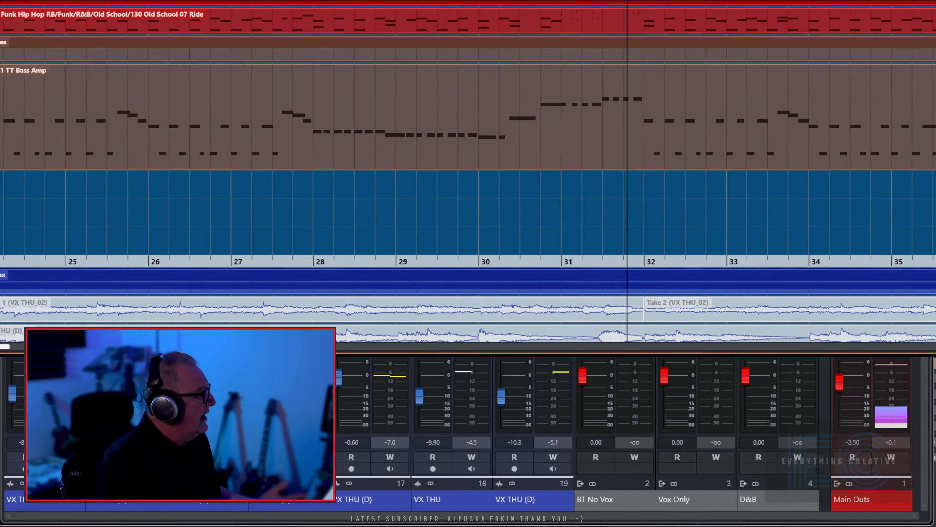
Step: Open the TT Bass Amp part in the Key Editor and zoom out to show all its notes from bar 24 to 40
double_click(142, 123)
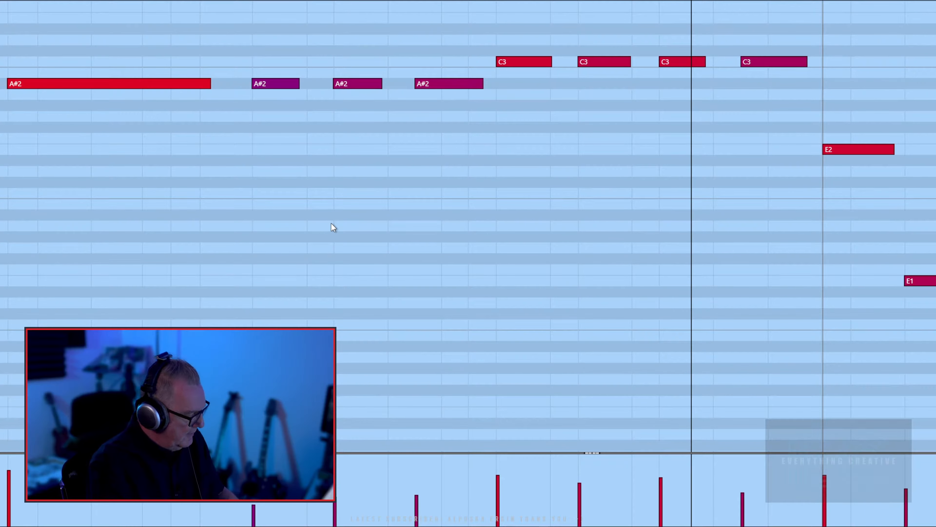
key("g")
key("g")
key("g")
key("g")
key("g")
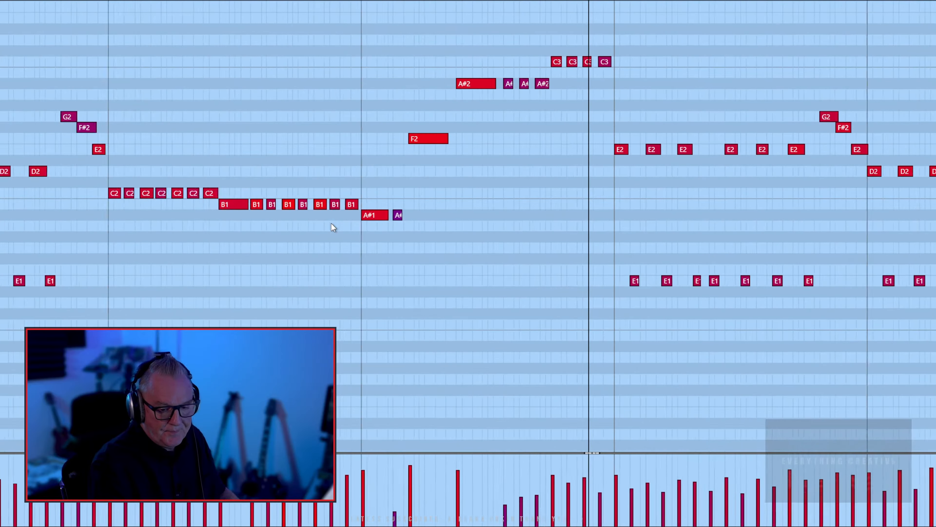
key("g")
key("g")
key("g")
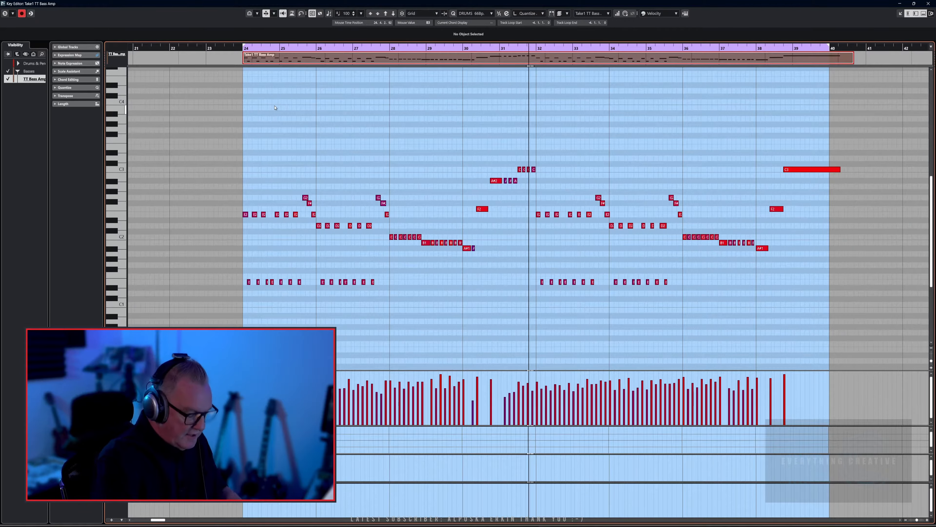
Step: Select the row of D2 bass notes in bars 26 and 27 during playback and undo the last change
key("space")
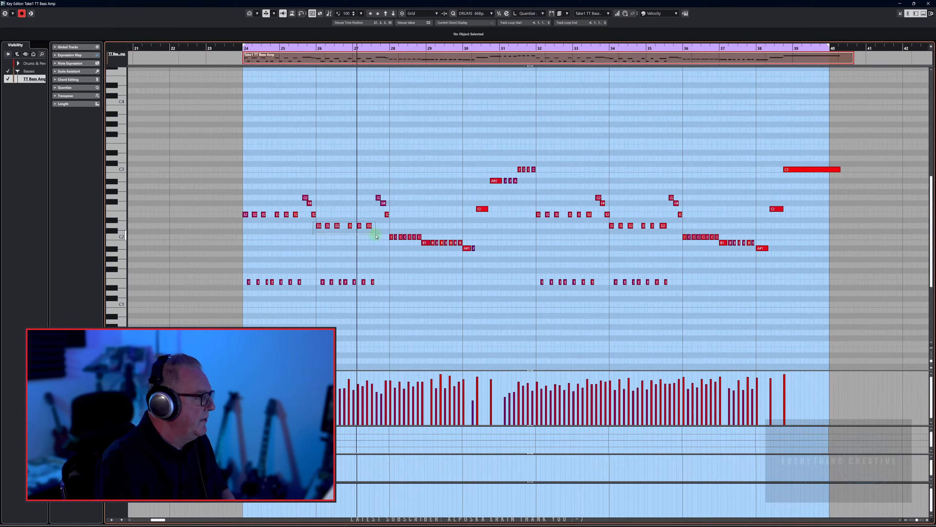
left_click_drag(376, 235, 373, 227)
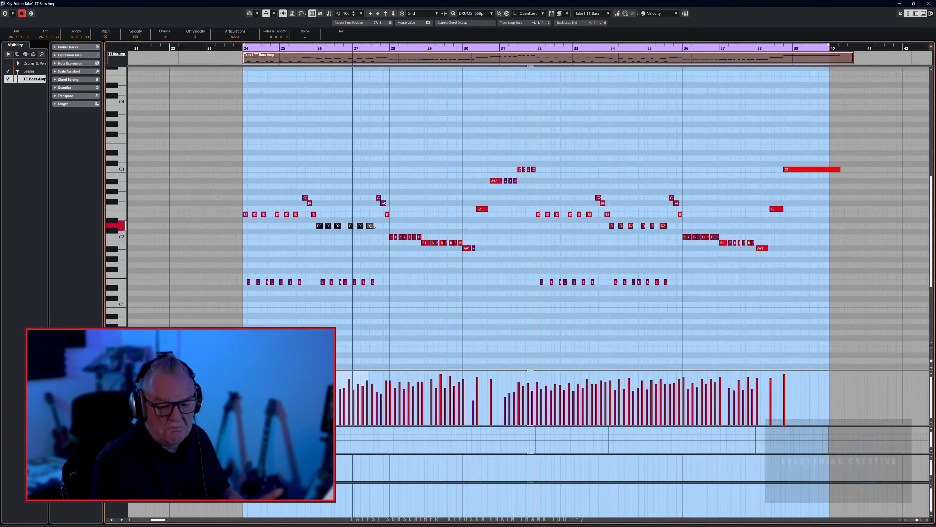
key("ctrl+z")
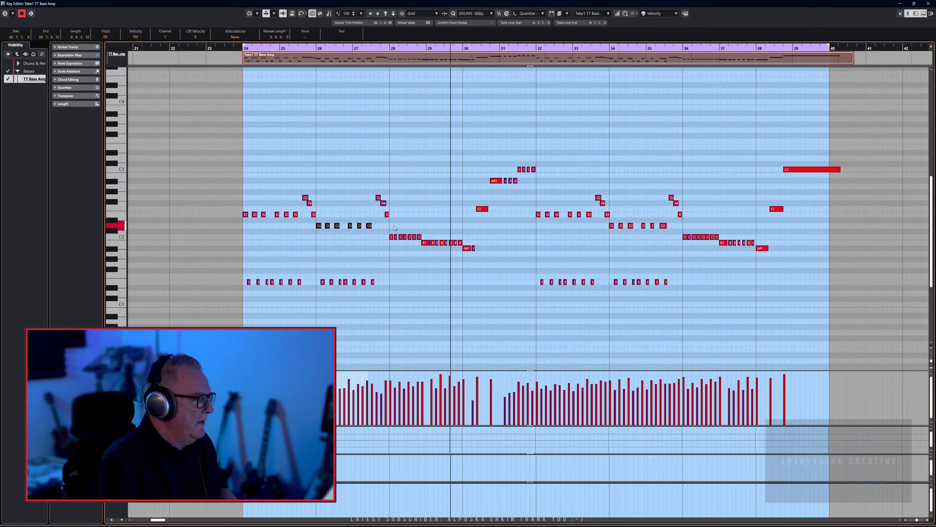
Step: Select the bass notes from bar 28 to the start of bar 30 and transpose them up four semitones
left_click_drag(386, 230, 481, 262)
key("Up")
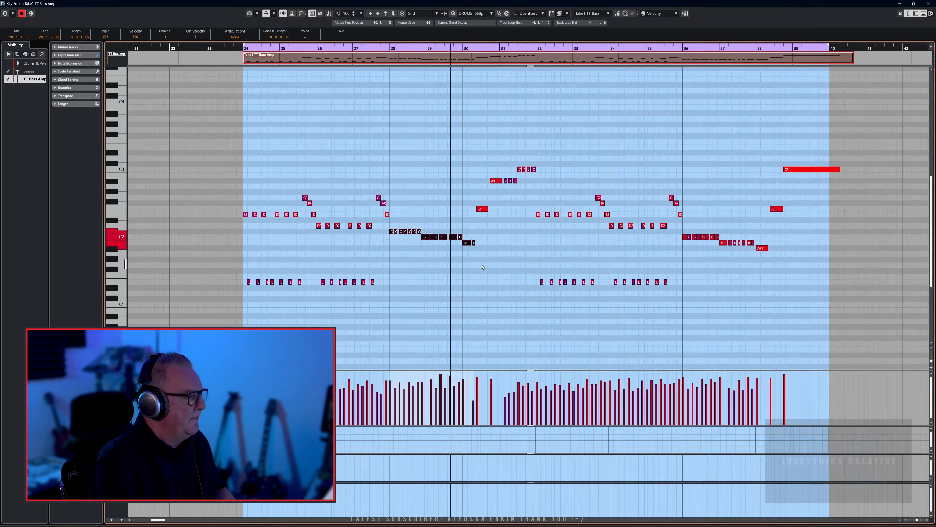
key("Up")
key("Up")
key("Up")
key("KP_Subtract")
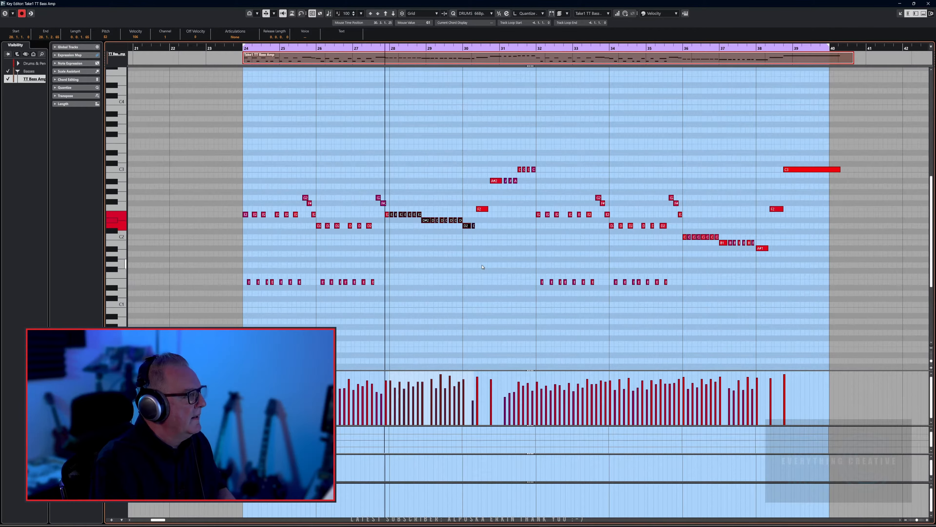
Step: Lower the selected bass notes by three semitones and raise them by three semitones again during playback
key("Down")
key("Down")
key("Down")
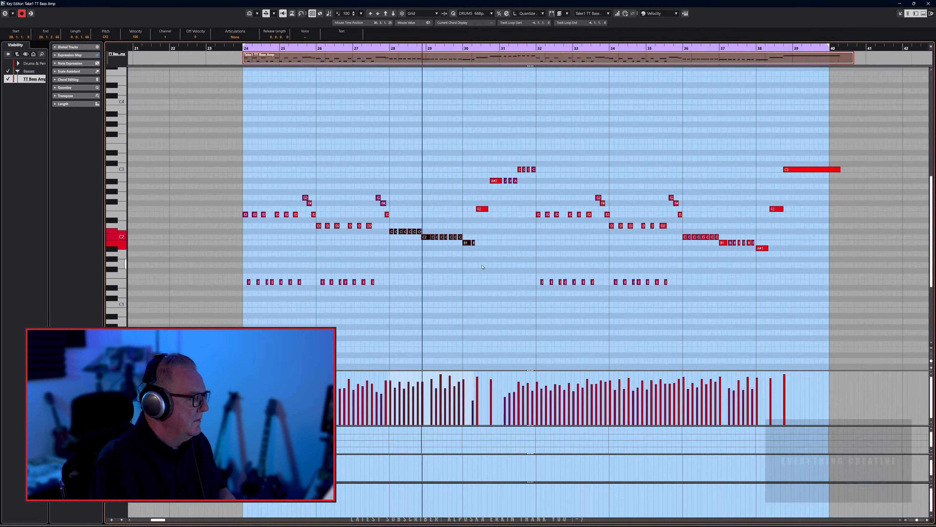
key("Up")
key("Up")
key("Up")
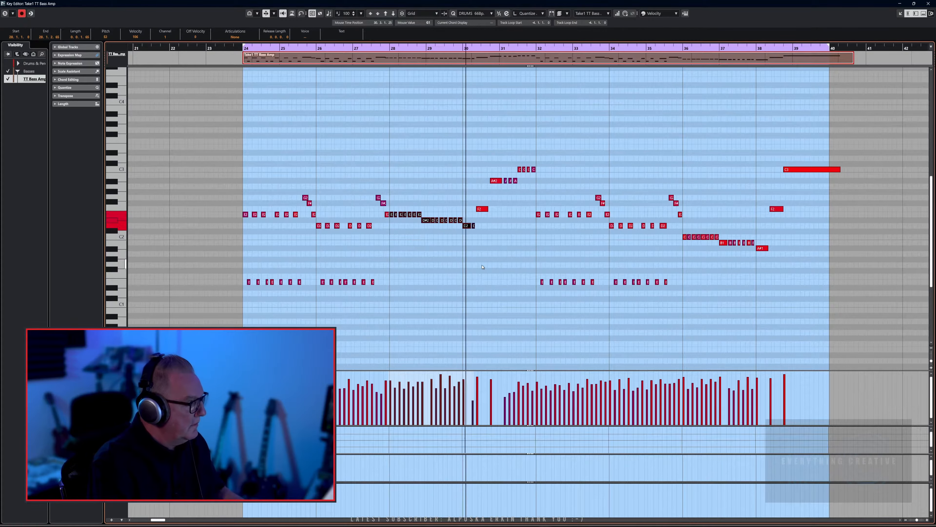
Step: Transpose the selected bass notes down four semitones to their original pitch and move playback back
key("Down")
key("Down")
key("Down")
key("Down")
key("KP_Subtract")
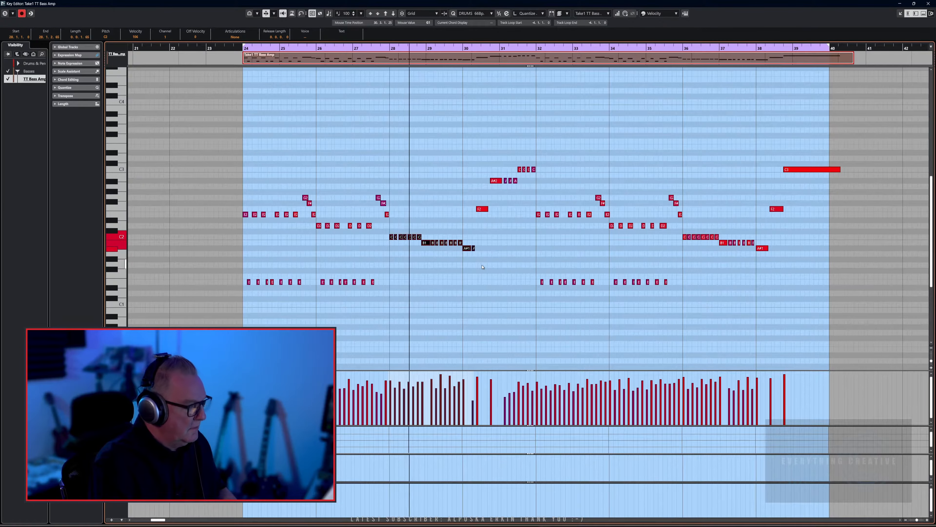
Step: Return to the project window, stop playback, and solo the Drums track and enlarge its height
key("Return")
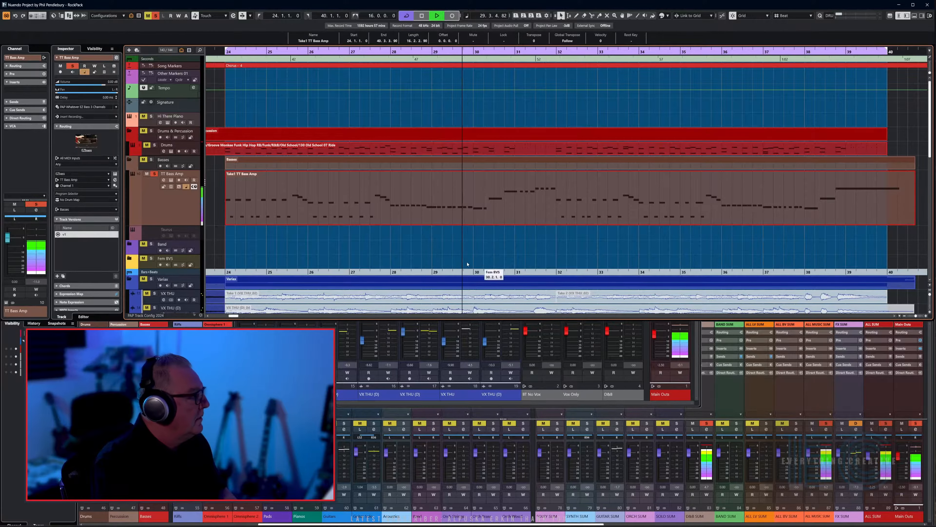
key("space")
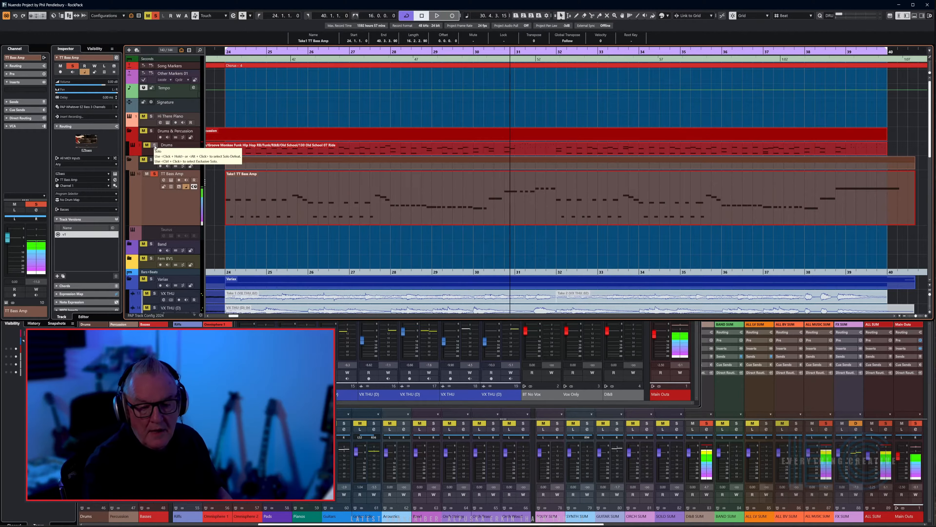
left_click(155, 146)
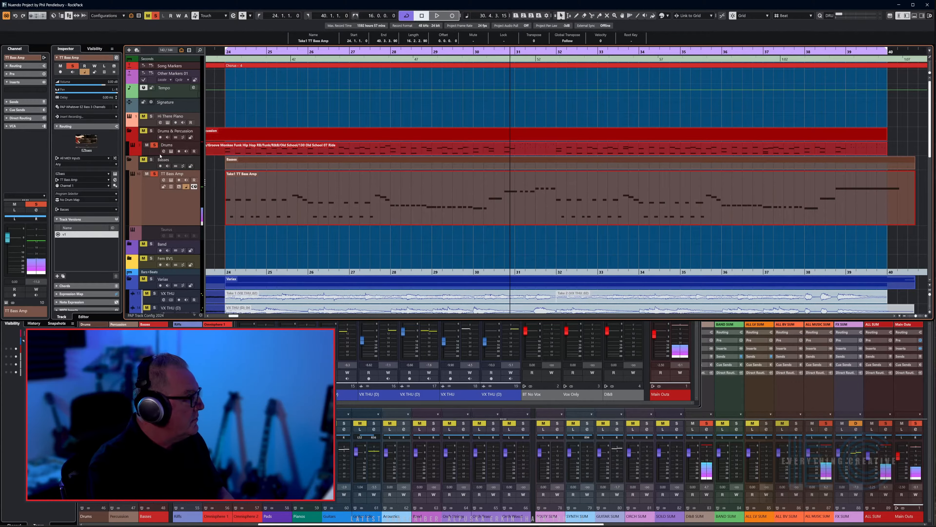
left_click_drag(160, 155, 160, 176)
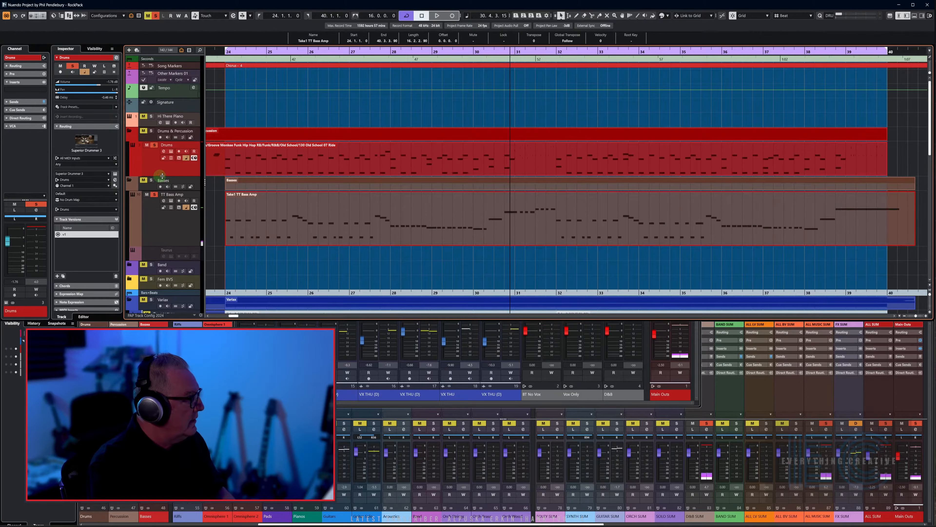
Step: Look at the Drums track's Superior Drummer 3 instrument, close it, and play the soloed drums and bass together
left_click(171, 151)
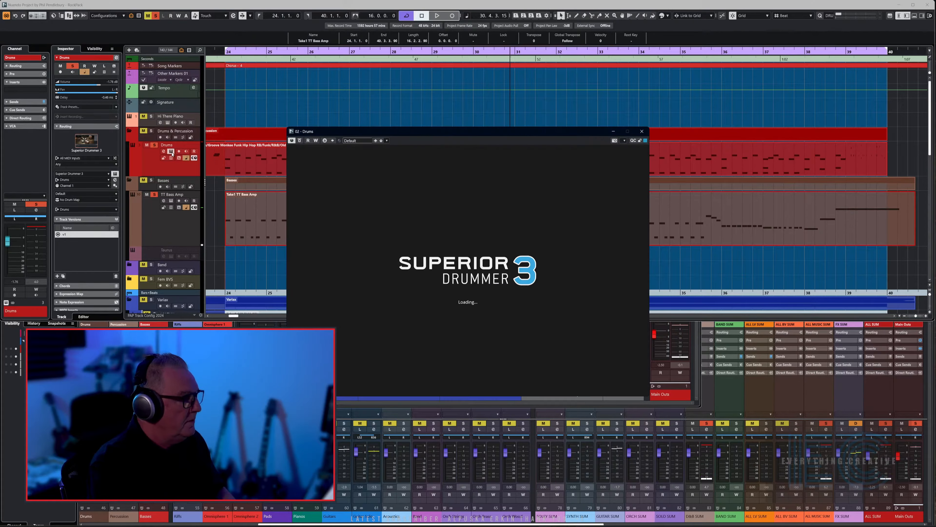
left_click(641, 131)
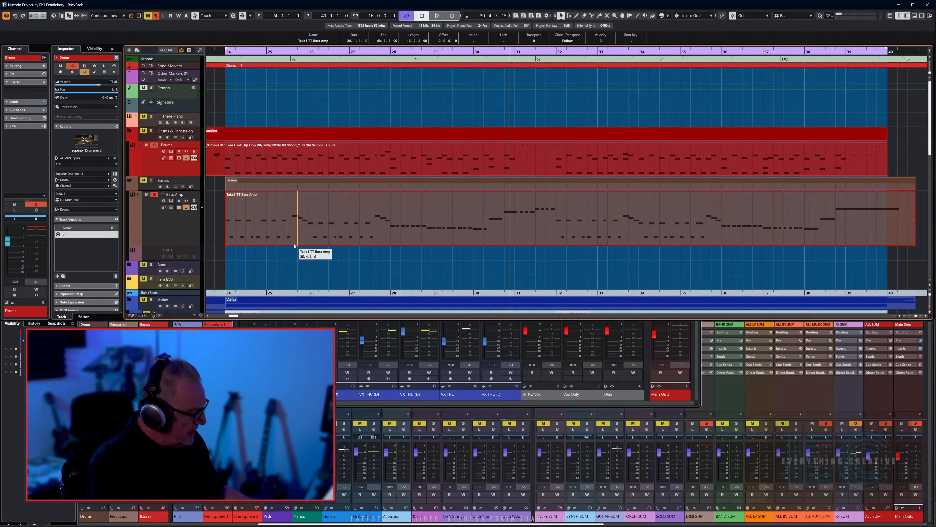
key("KP_Subtract")
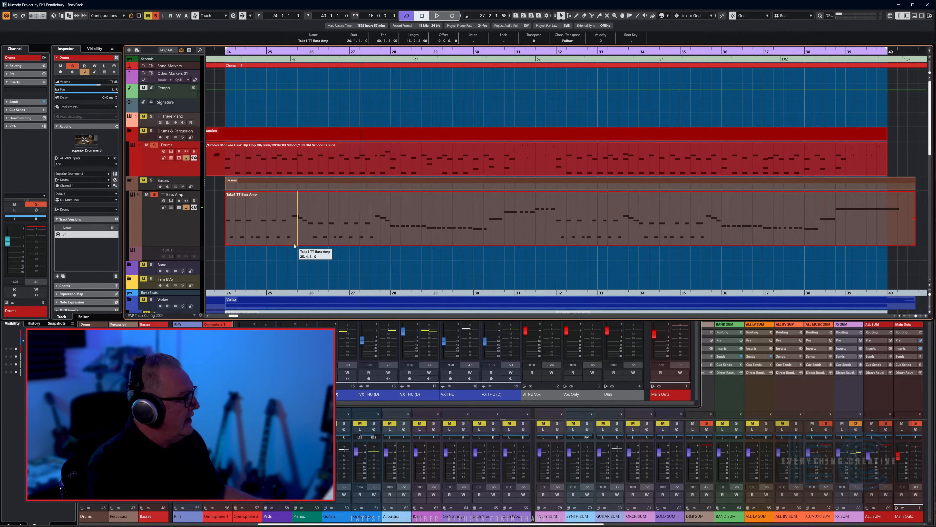
key("space")
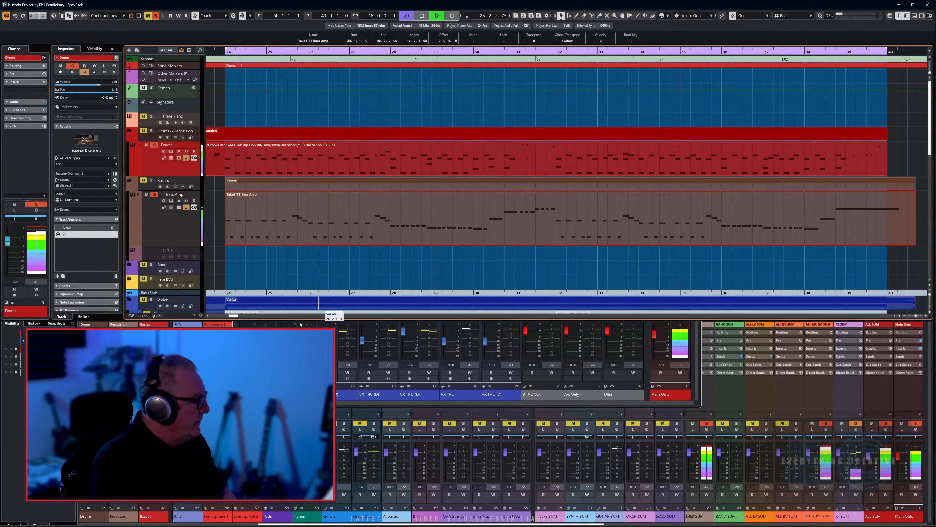
Step: Expand the inserts in MixConsole 3 and reactivate the D&B SUM and Main Outs plug-ins by turning off Constrain Delay Compensation
key("F3")
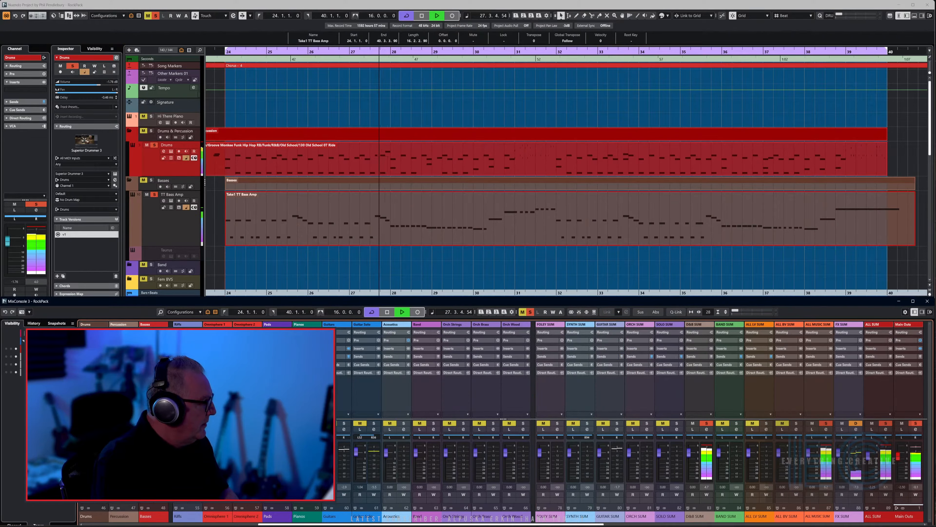
left_click(693, 348)
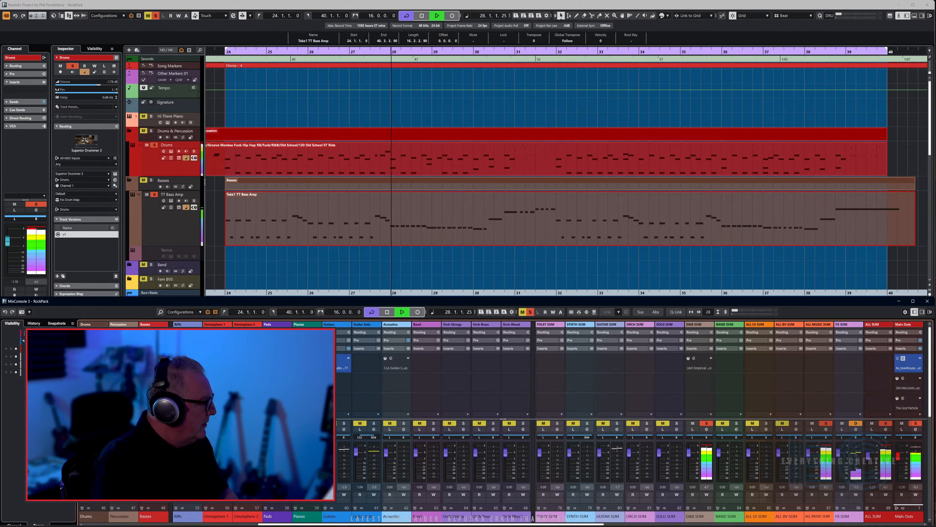
left_click(8, 18)
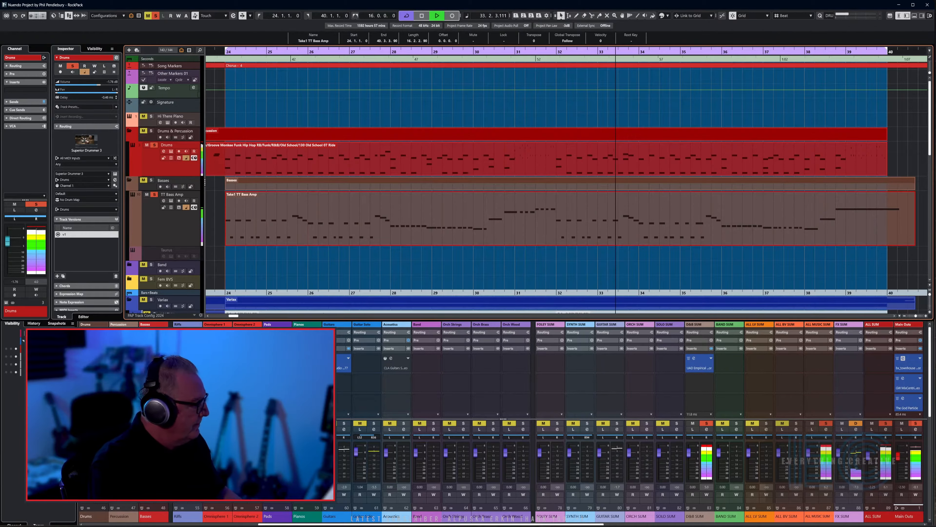
key("F3")
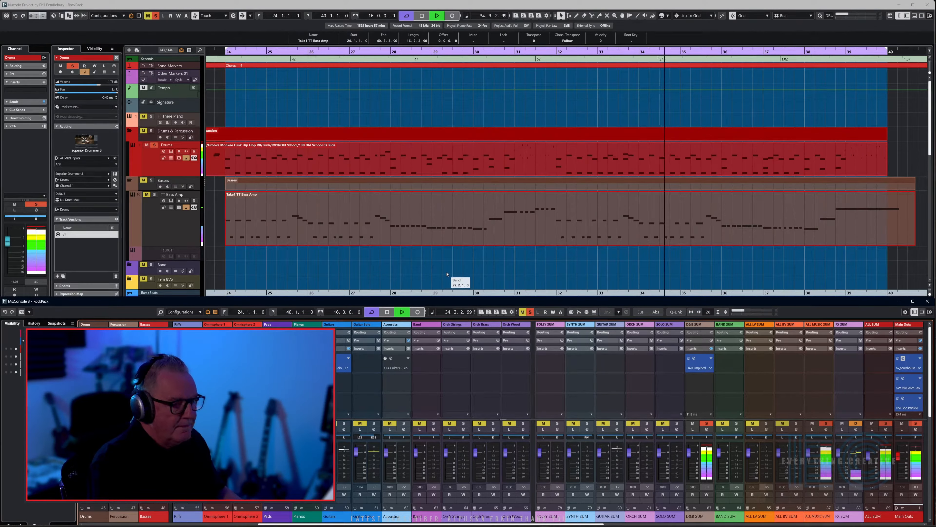
key("space")
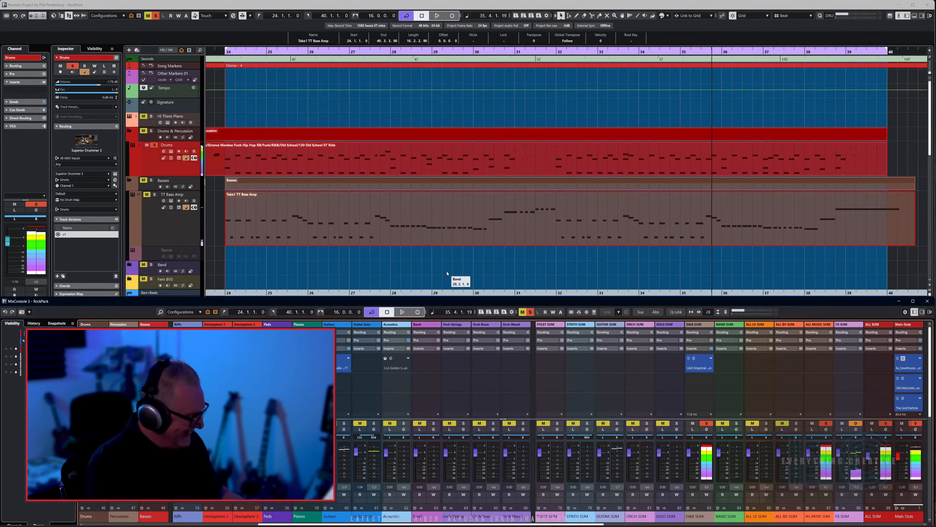
Step: Bring MixConsole 2 to the front and mute the Drums channel during playback to isolate the SD3 3/4 Snare channel
key("F3")
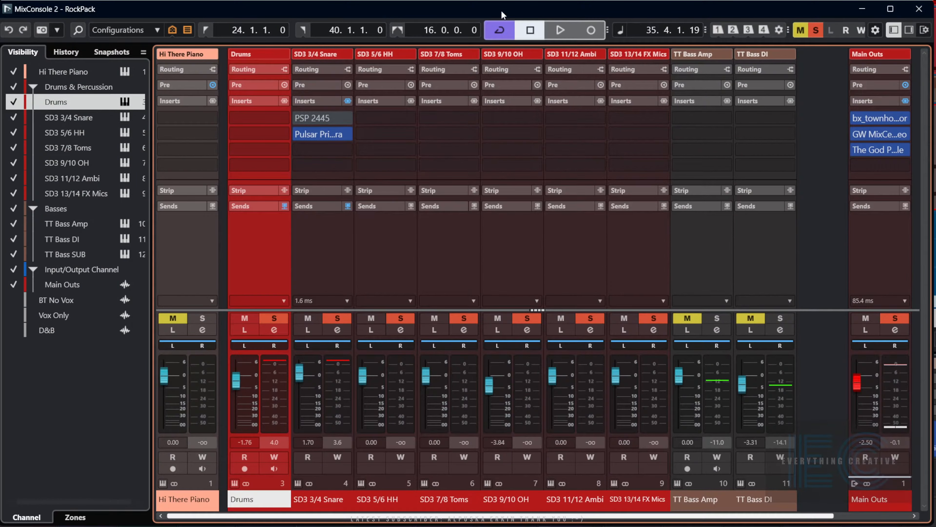
key("F3")
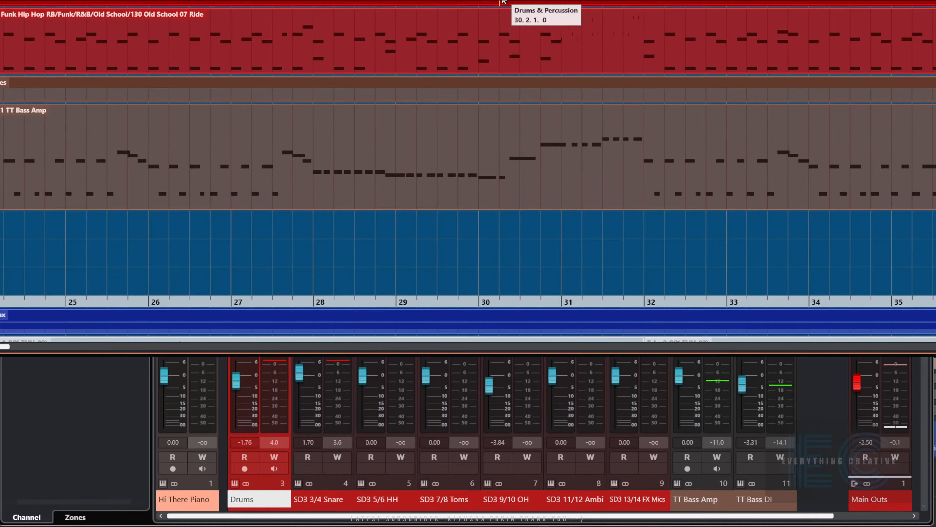
key("F3")
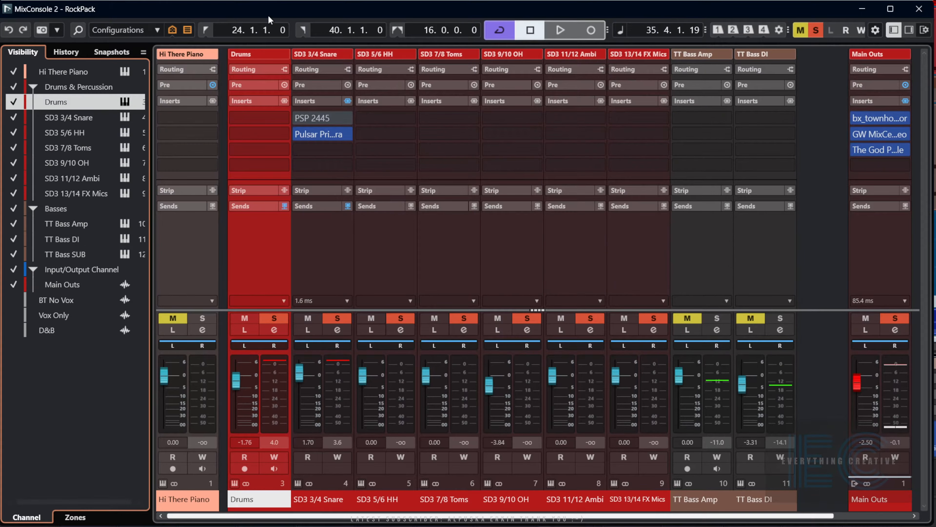
left_click_drag(269, 19, 309, 23)
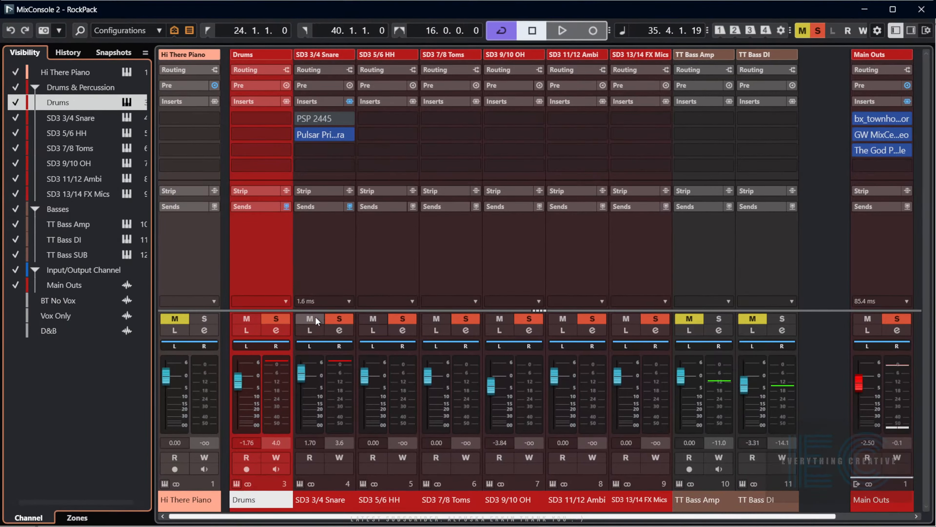
key("space")
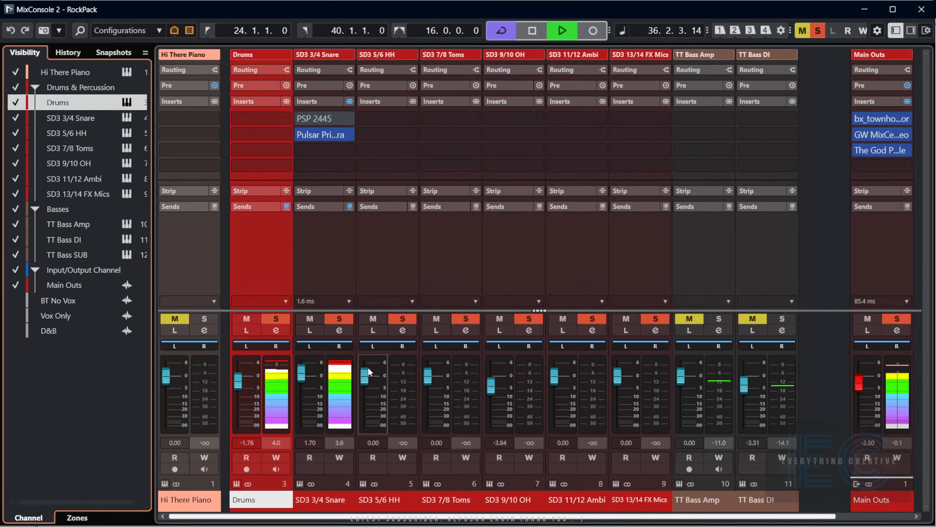
left_click(246, 318)
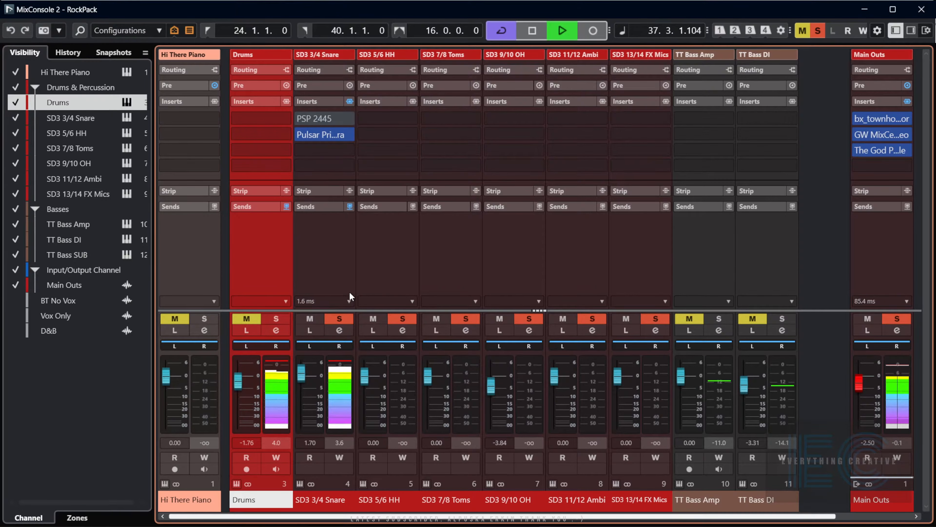
Step: Compare the SD3 3/4 Snare channel with its Pulsar insert bypassed and reactivated
left_click(301, 135)
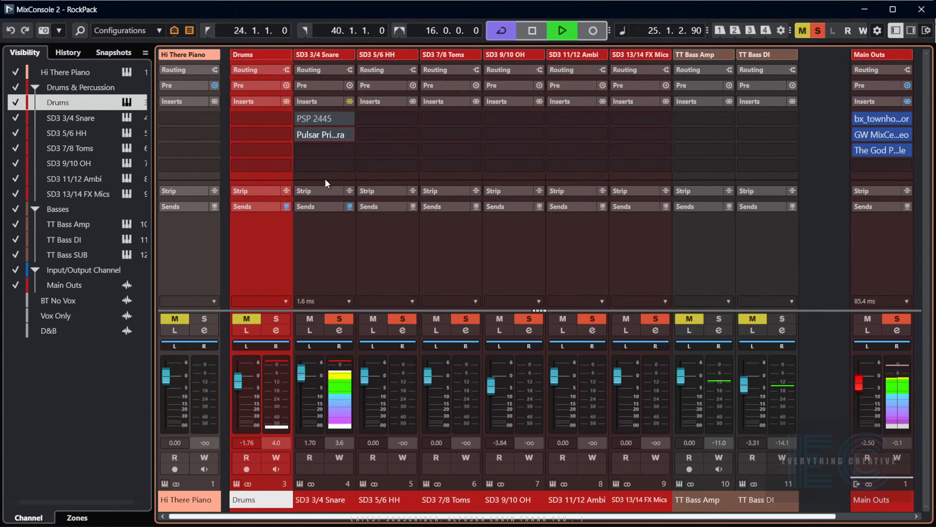
mouse_move(300, 138)
key("space")
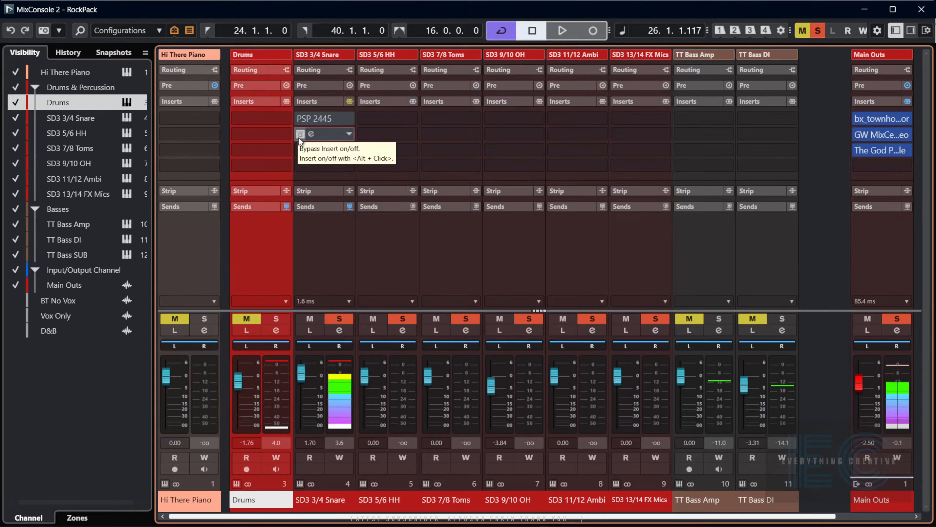
left_click(300, 134)
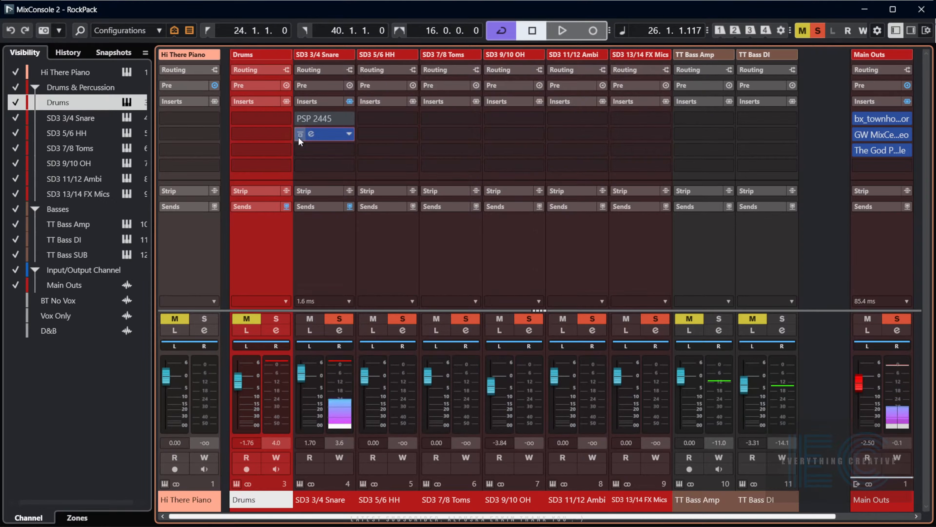
key("space")
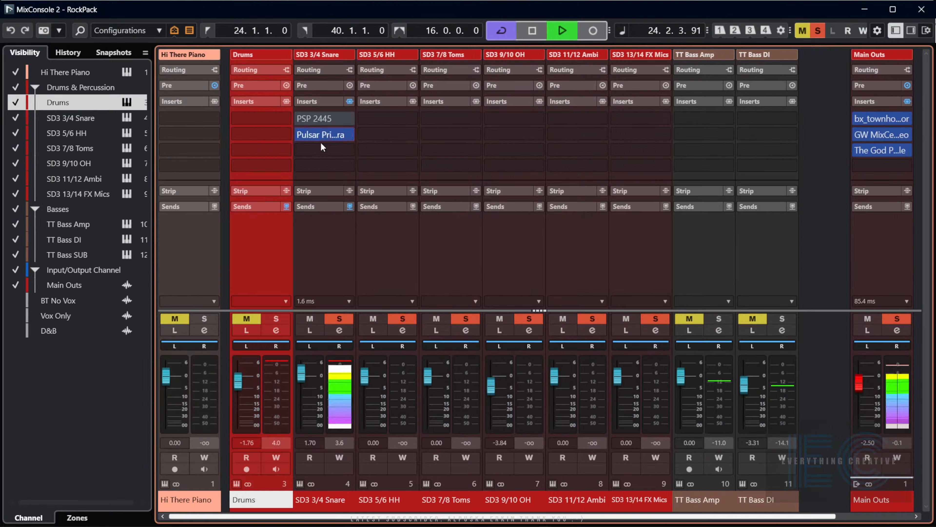
key("space")
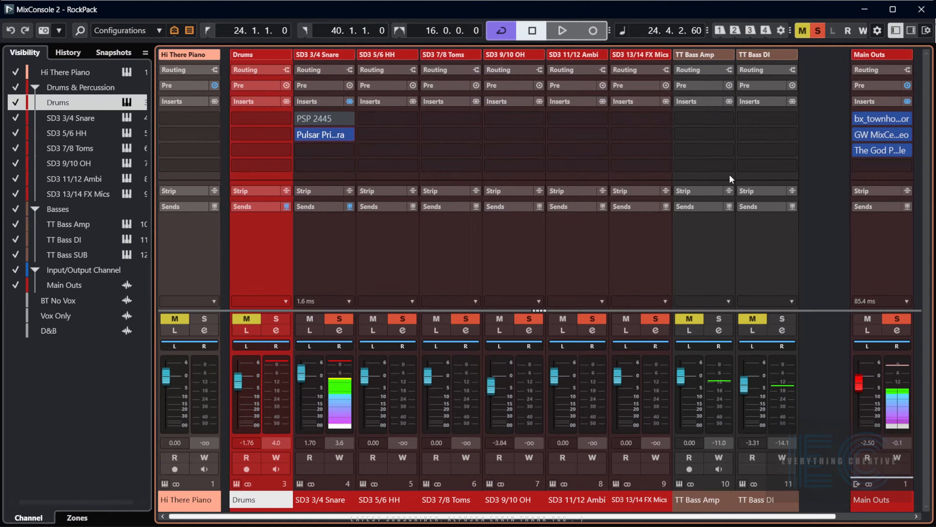
Step: Close MixConsole 2 and play the project with all mutes and solos cleared
left_click(921, 9)
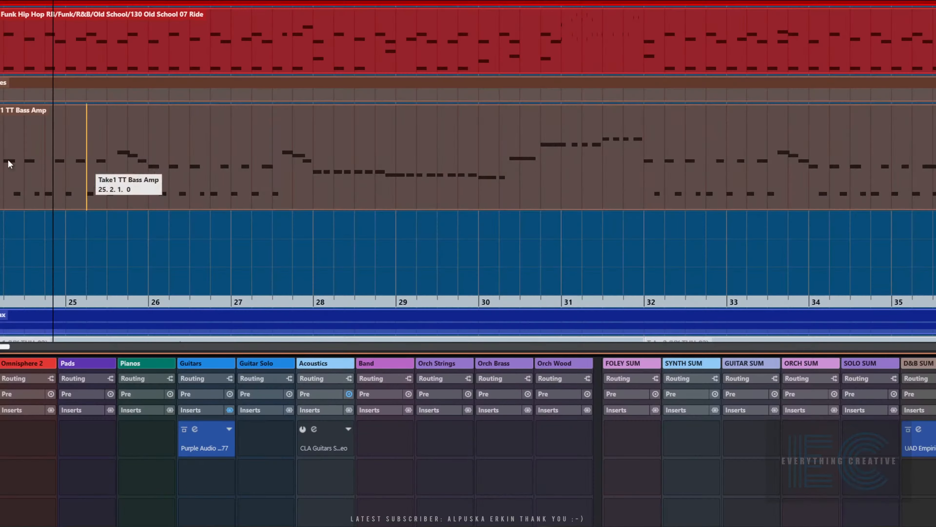
key("space")
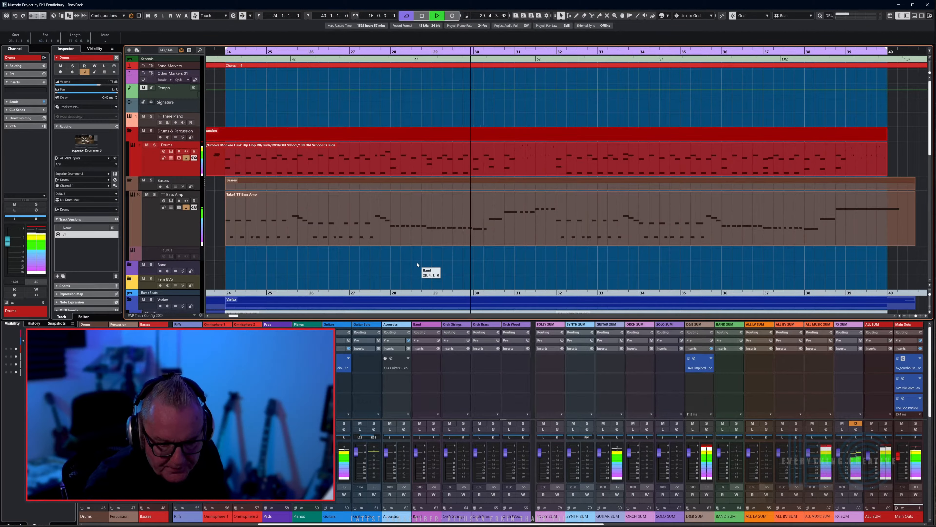
key("space")
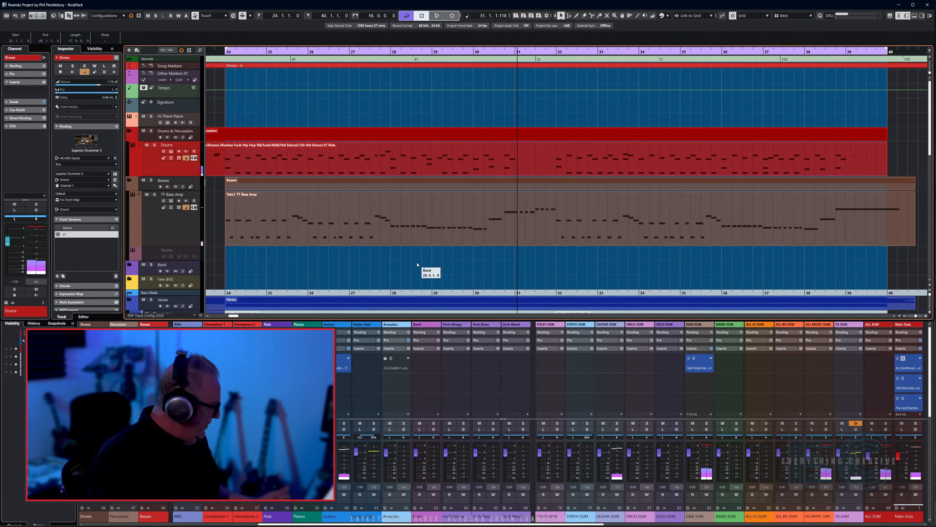
Step: Bring the VX THU guitar tracks from bar 24 to 40 into view beneath the bass track
scroll(428, 263, "left", 10)
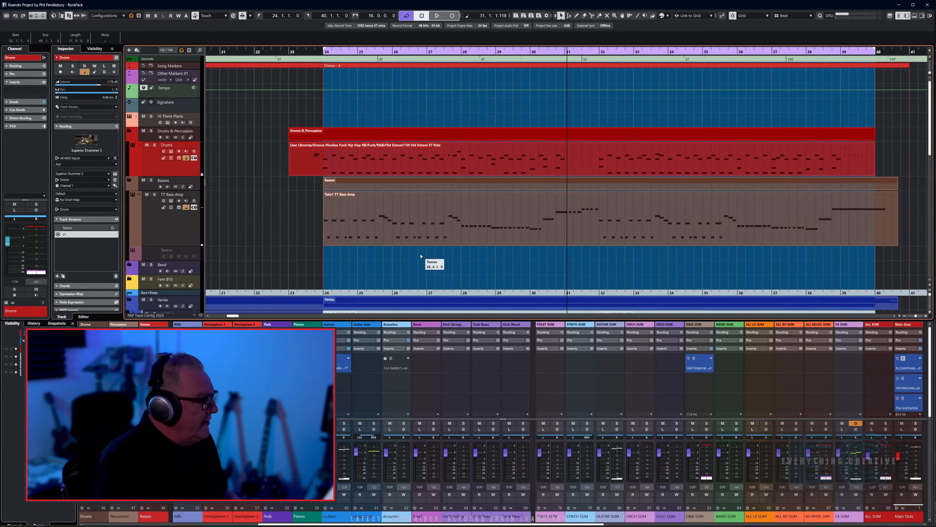
scroll(503, 265, "down", 3)
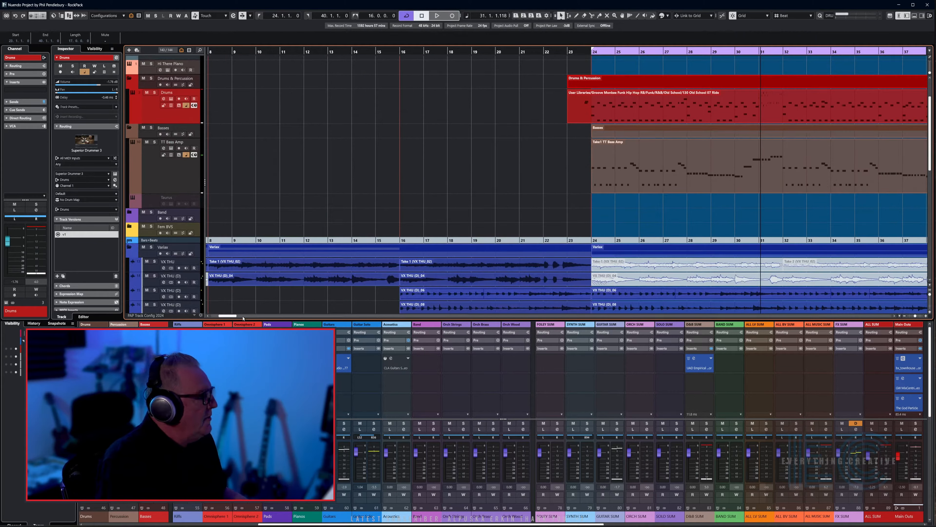
left_click_drag(229, 316, 236, 319)
scroll(420, 265, "down", 2)
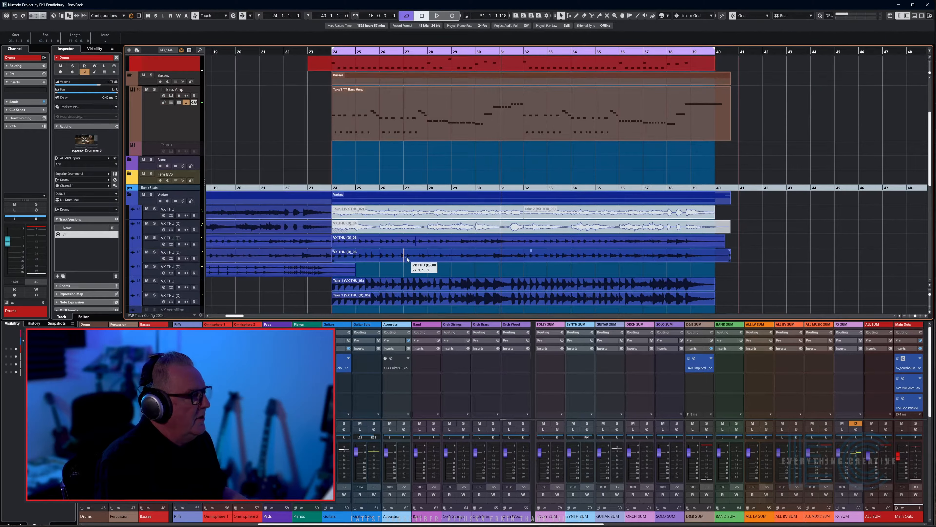
Step: Select the TT Bass Amp instrument track and return to the Object Selection tool
scroll(440, 255, "up", 2)
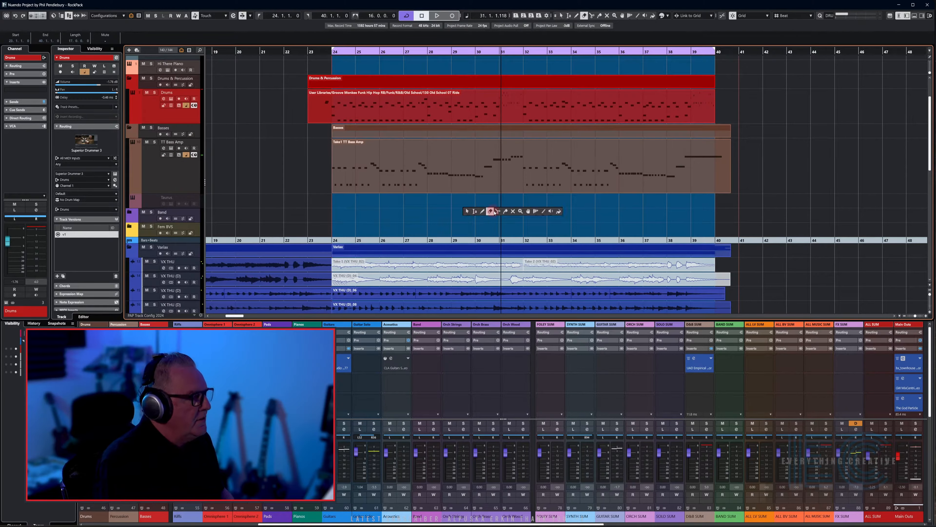
key("3")
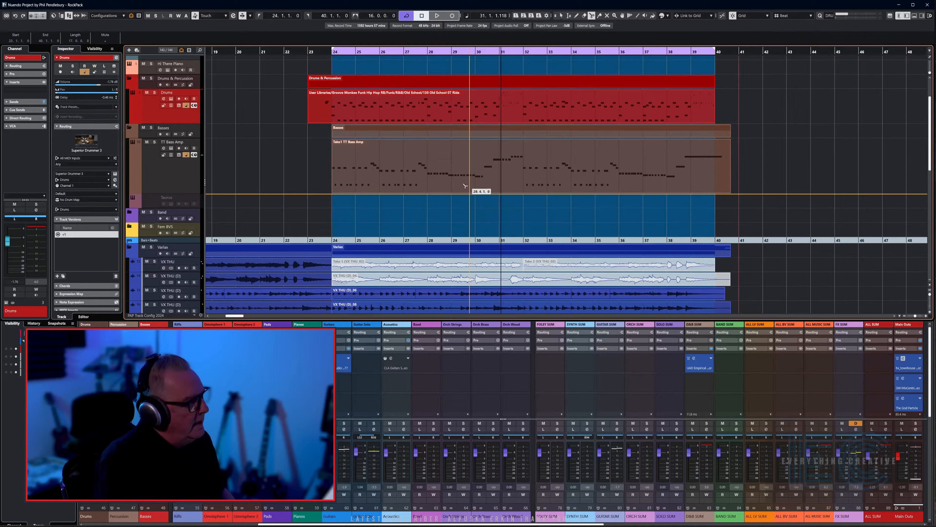
scroll(487, 258, "down", 2)
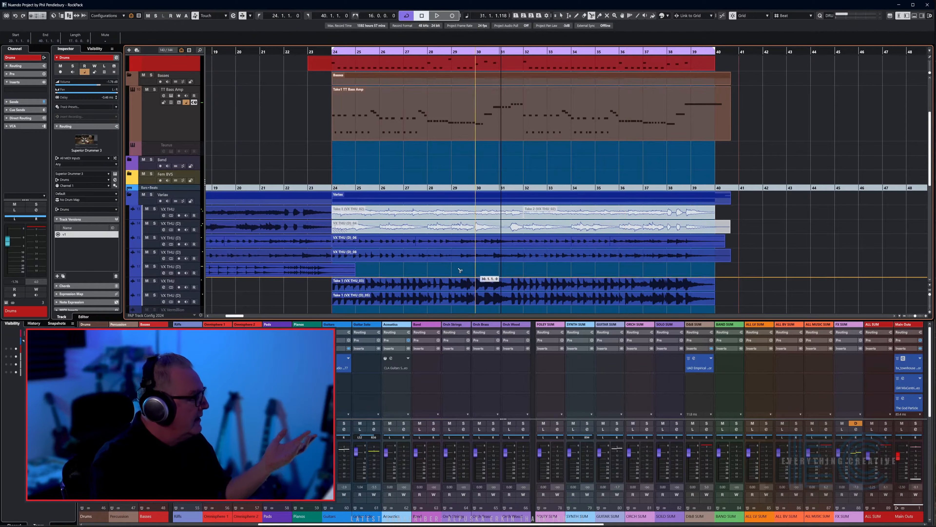
left_click(174, 136)
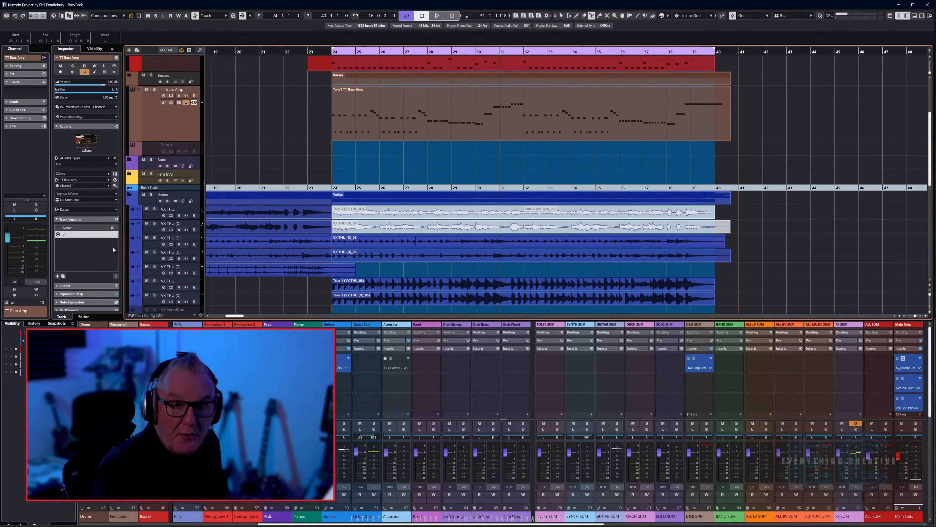
key("1")
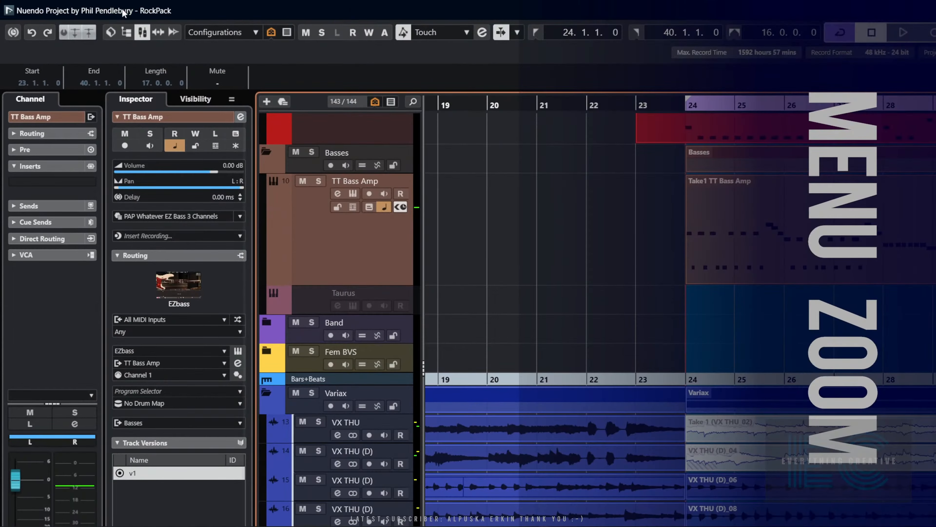
Step: Open the airtravel project from the recent projects in the Nuendo Hub and activate it
key("alt")
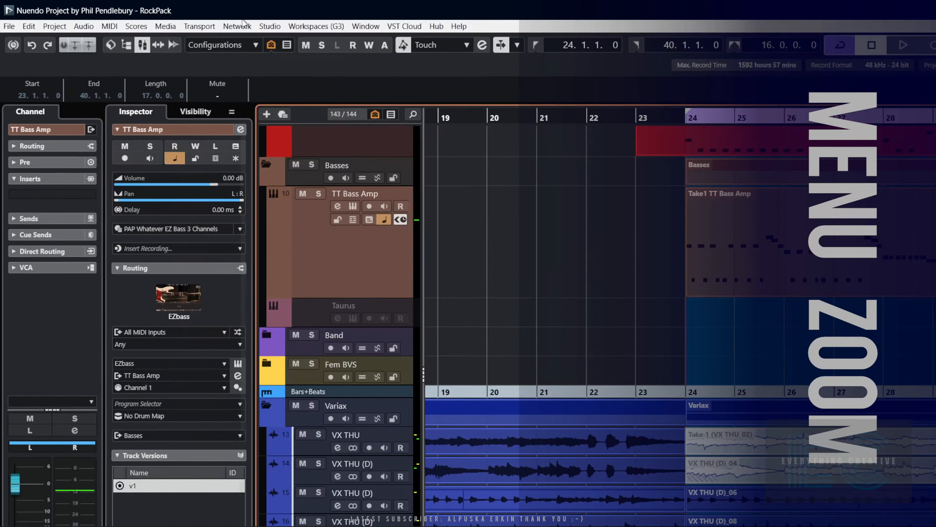
left_click(436, 26)
key("Right")
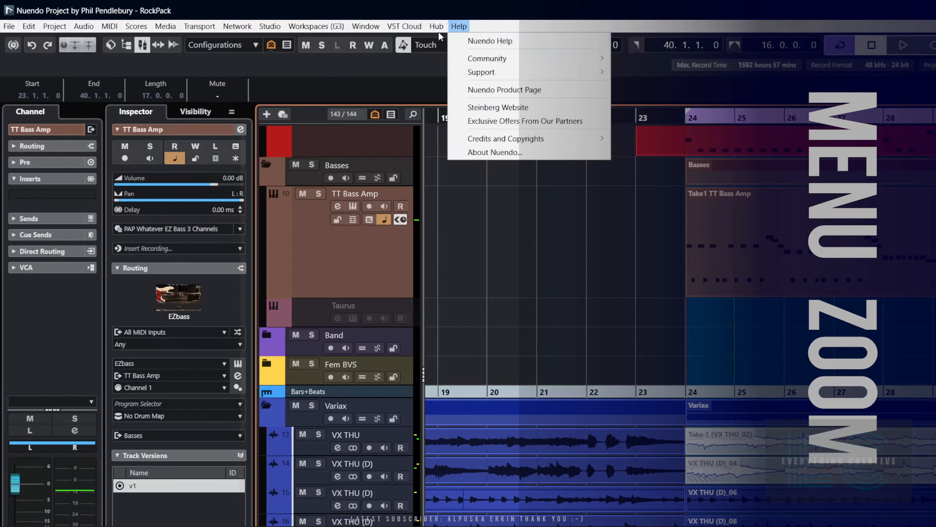
key("Escape")
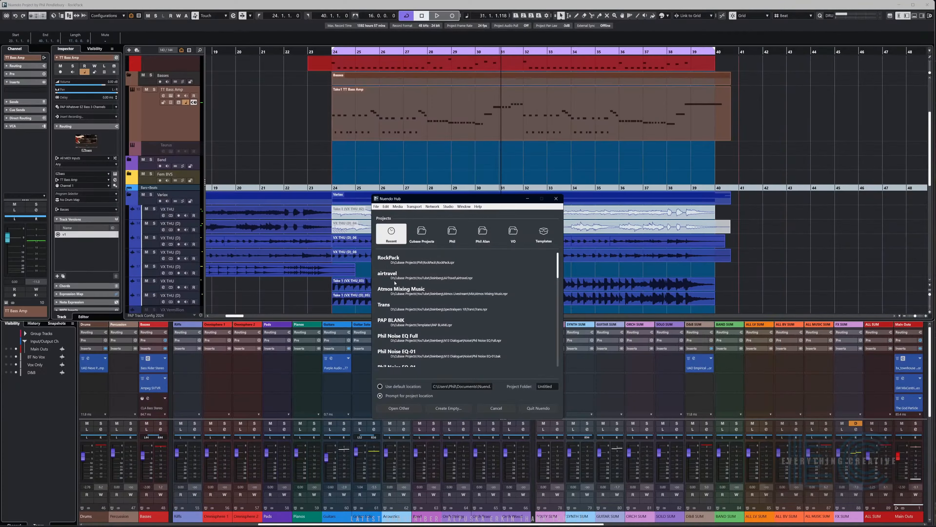
left_click(395, 278)
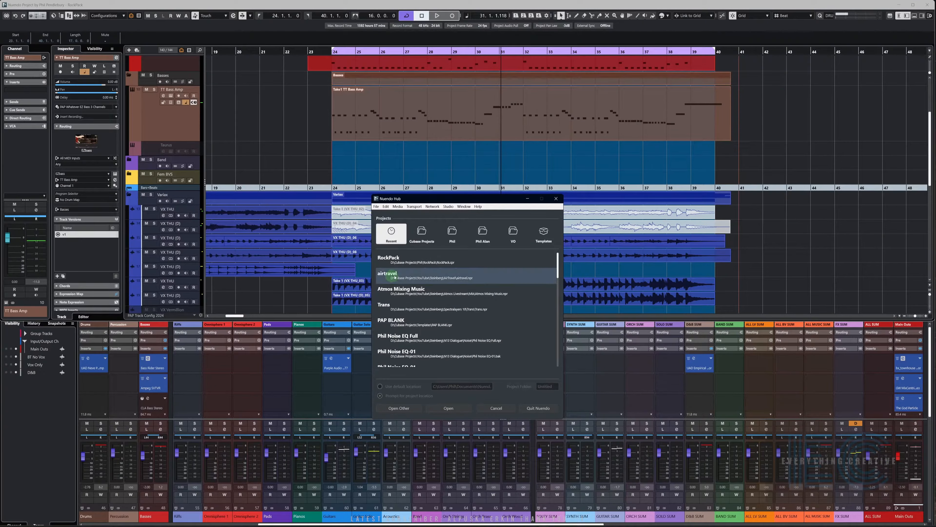
left_click(448, 408)
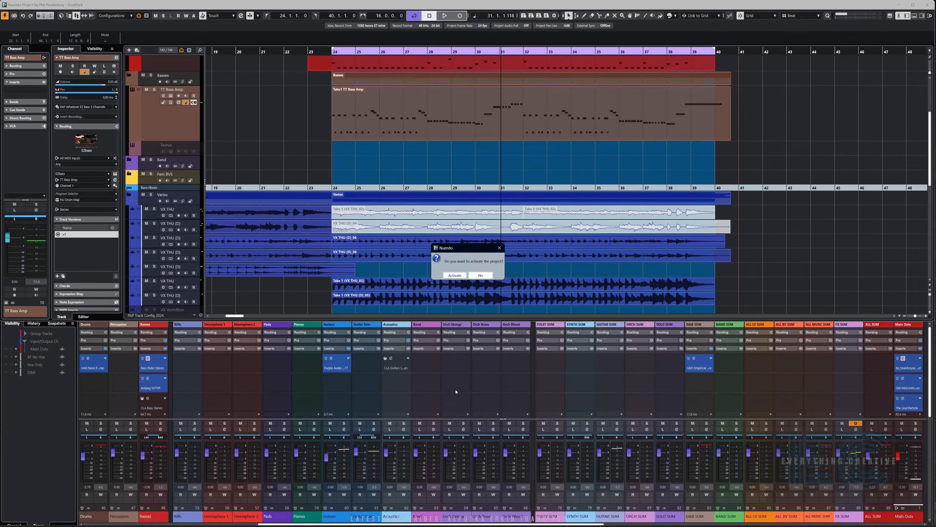
left_click(455, 276)
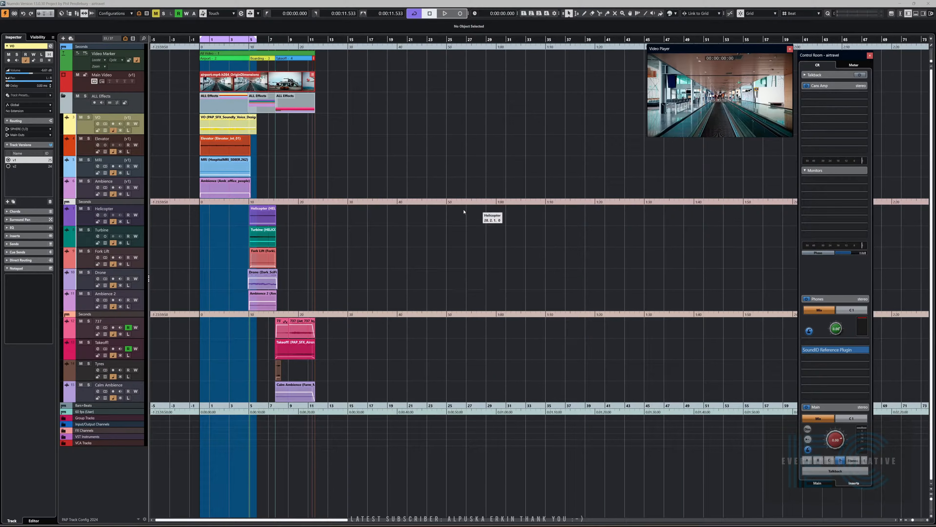
Step: Zoom in on the airtravel timeline, then set the Video Player to Half Size and place it over the empty area beside the events
key("h")
key("h")
key("h")
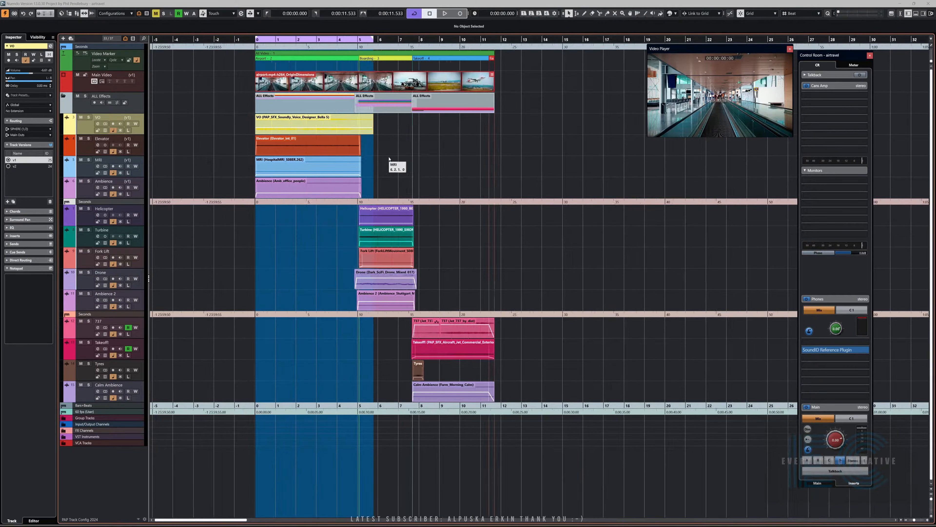
left_click_drag(744, 121, 708, 129)
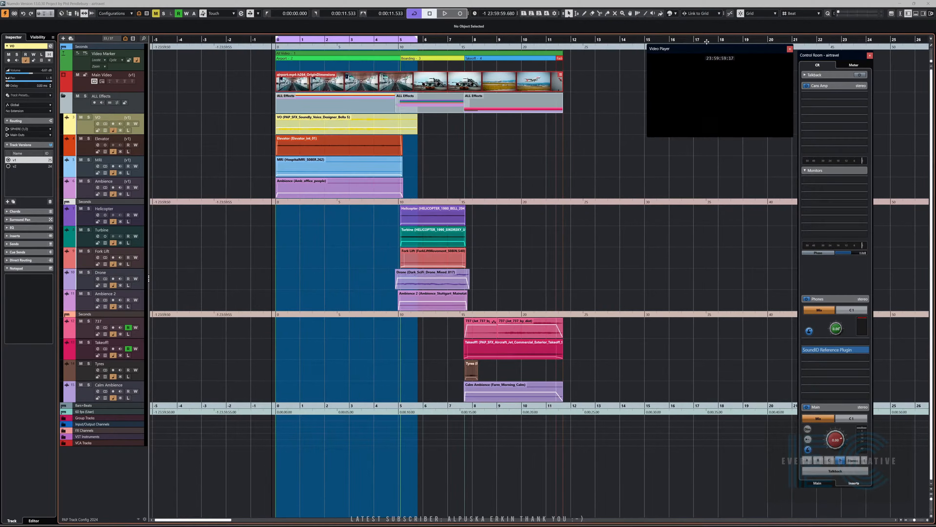
left_click_drag(706, 49, 597, 139)
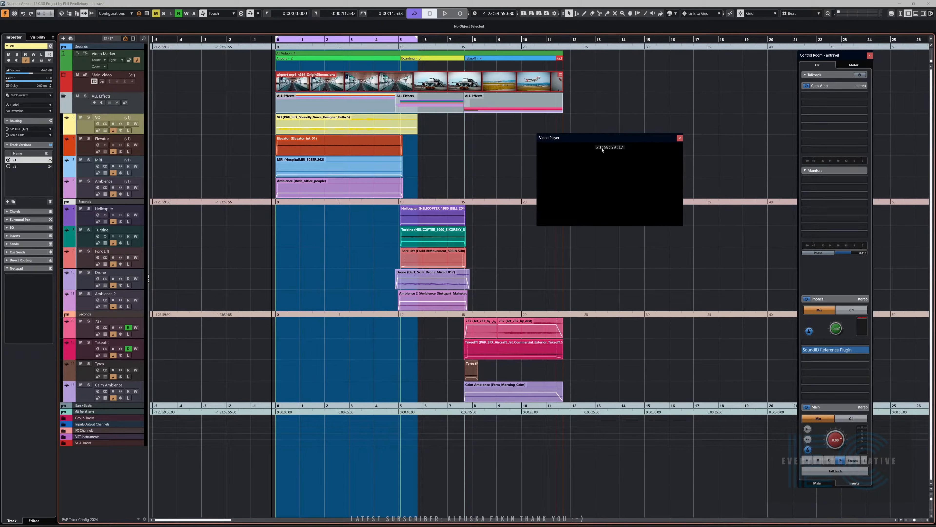
right_click(591, 181)
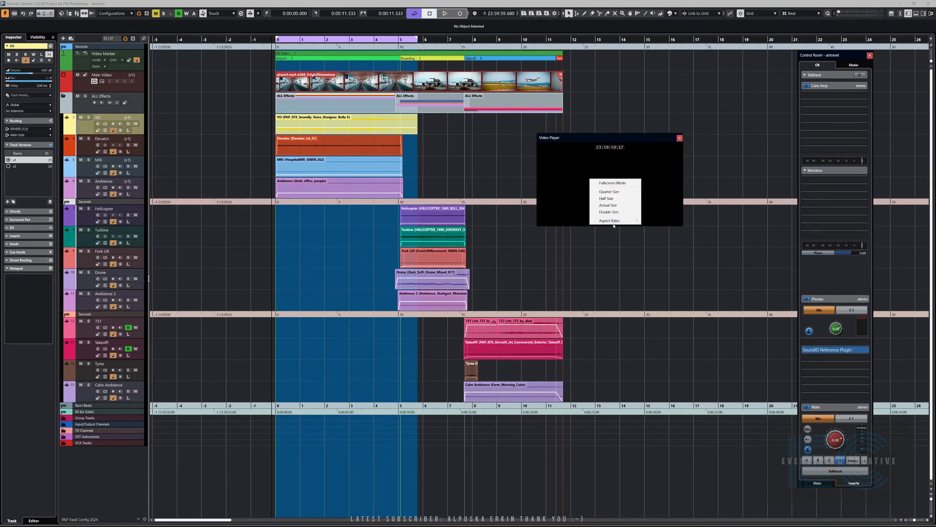
left_click(610, 199)
mouse_move(636, 138)
left_mouse_down()
mouse_move(591, 134)
mouse_move(639, 135)
left_mouse_up()
Step: Set the locators around the selected sound effect events and shift the Video Player slightly towards them
left_click_drag(579, 402, 273, 161)
key("p")
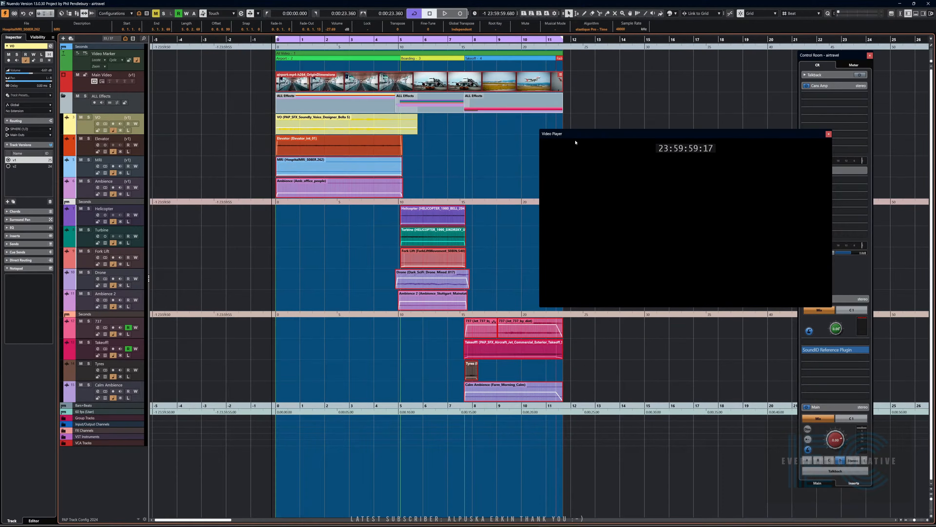
left_click_drag(582, 136, 554, 134)
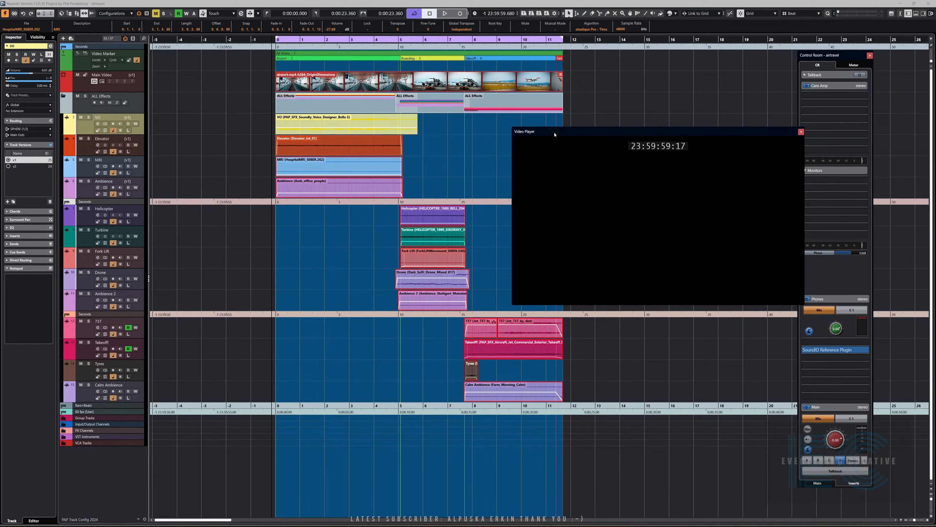
Step: Return to the project start and play the airport video through with its voice-over and sound effects
key("Home")
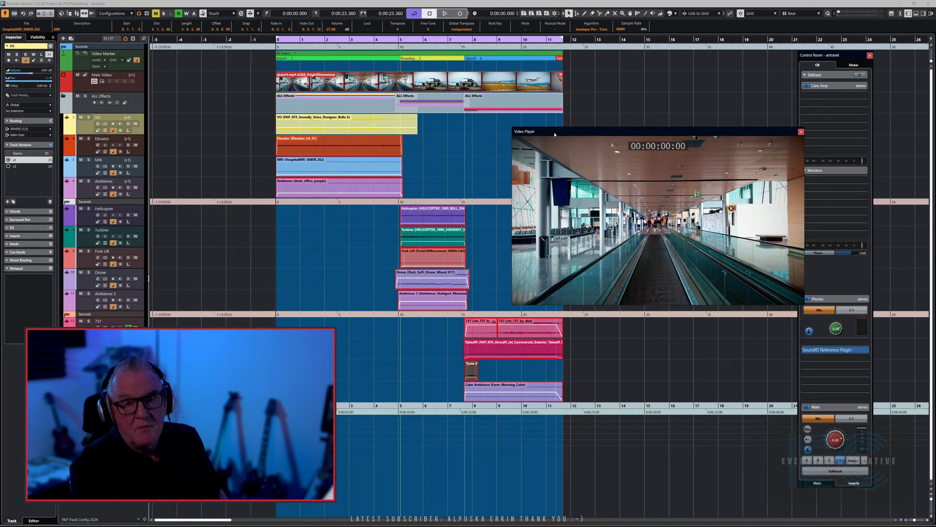
key("space")
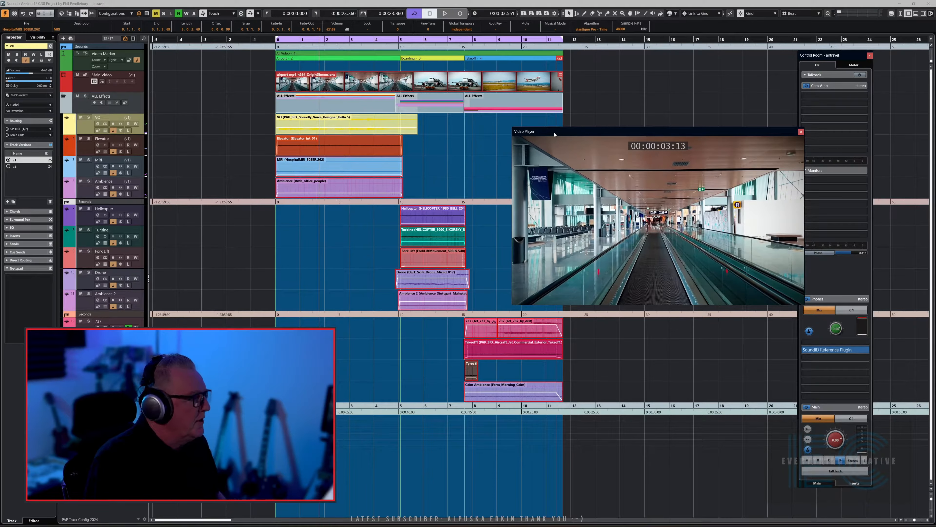
key("space")
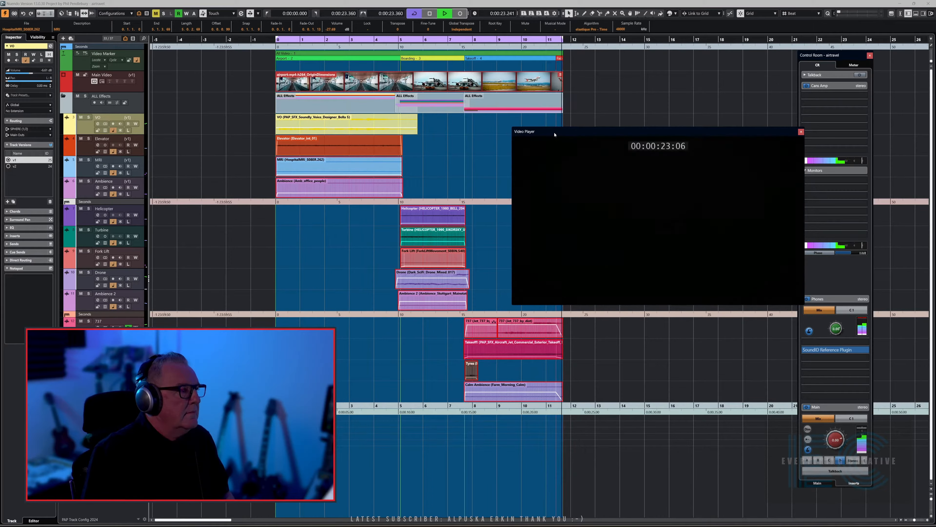
key("space")
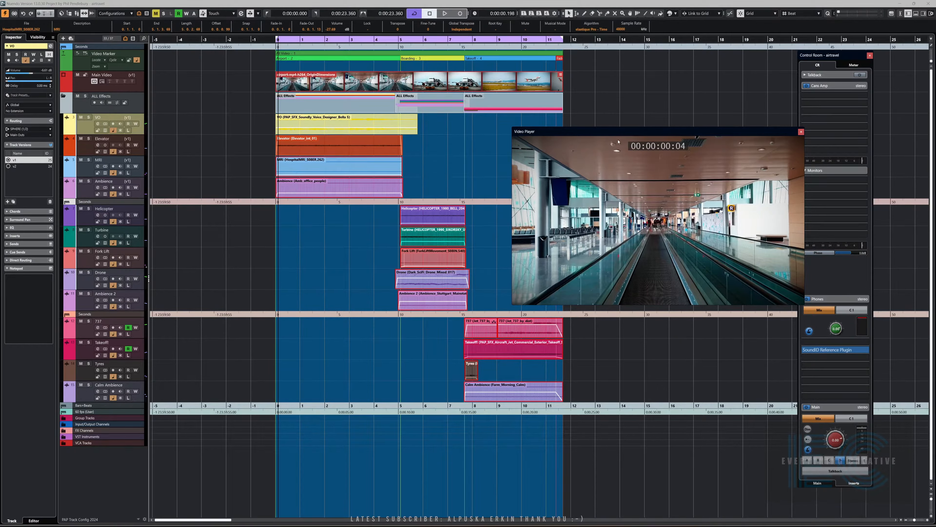
Step: Reposition the Video Player beside the Elevator and MRI events and rewind through the footage towards the moving walkway shot
left_click_drag(614, 136, 578, 152)
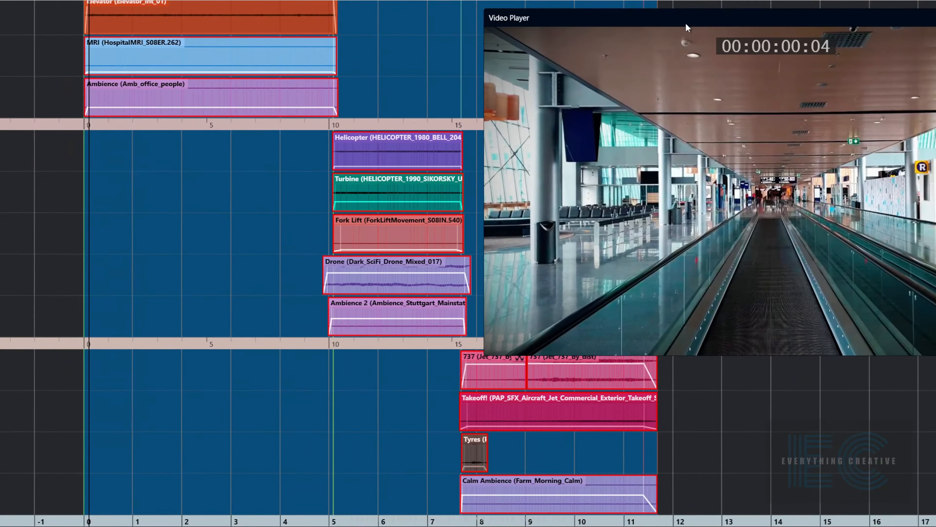
left_click_drag(682, 20, 606, 9)
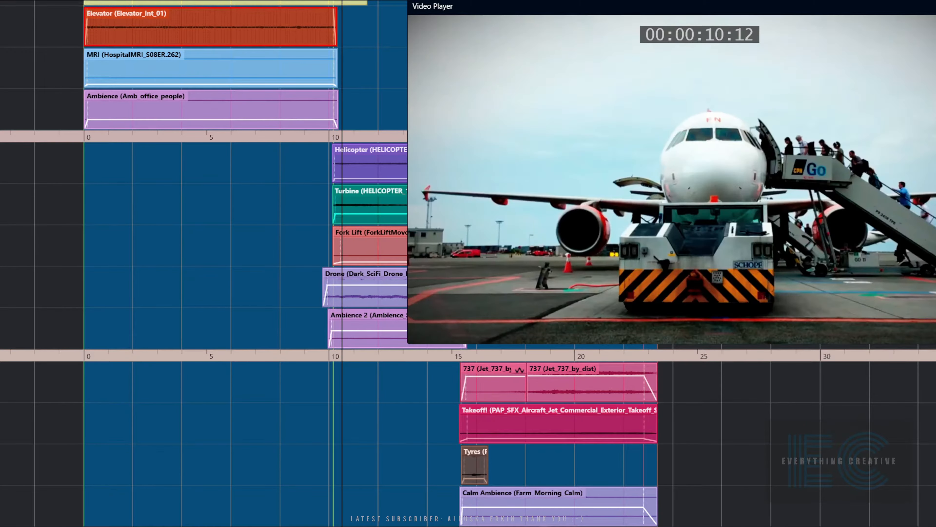
scroll(243, 258, "down", 1)
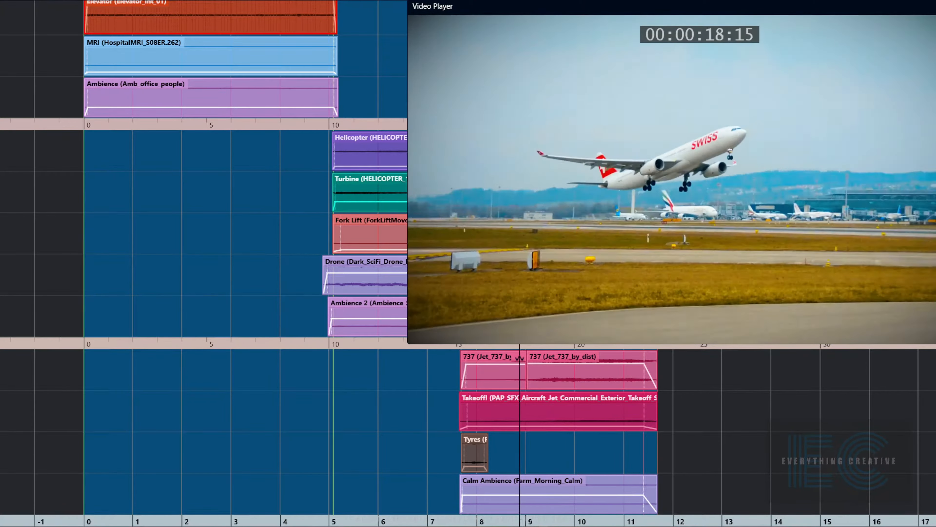
key("KP_Subtract")
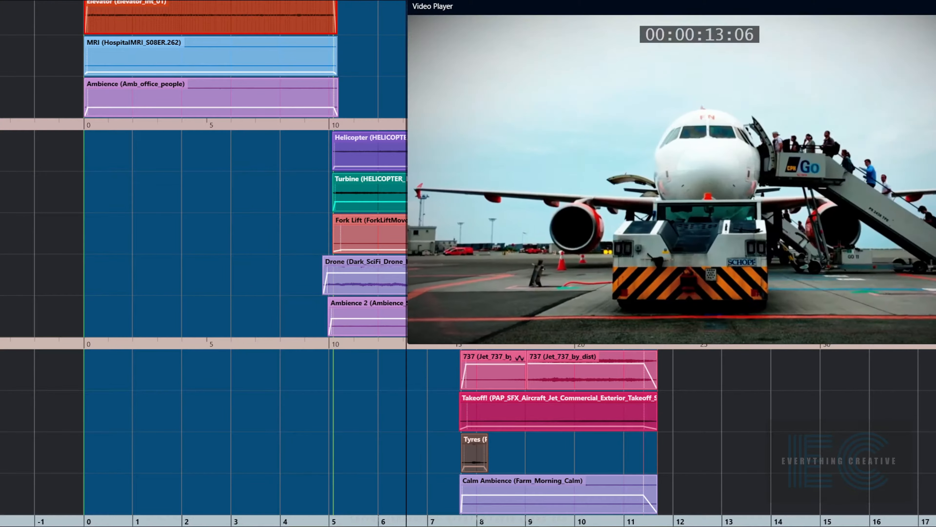
key("KP_Subtract")
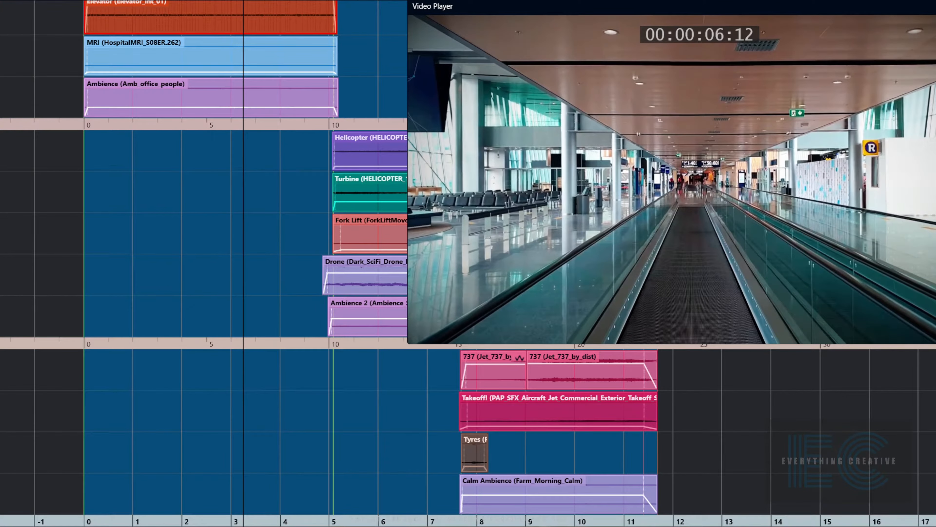
key("KP_Subtract")
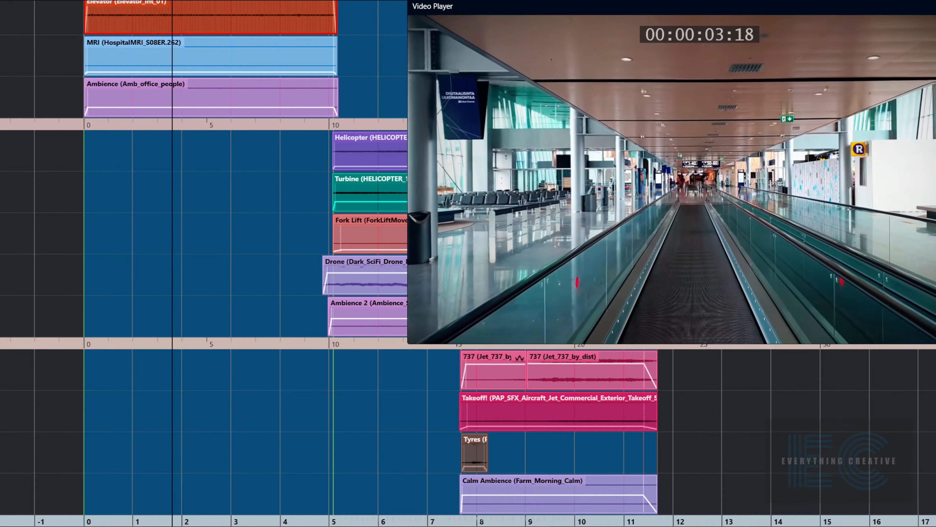
Step: Zoom in on the timeline, locate to 00:00:10:00 and check the footage at the event positions
key("h")
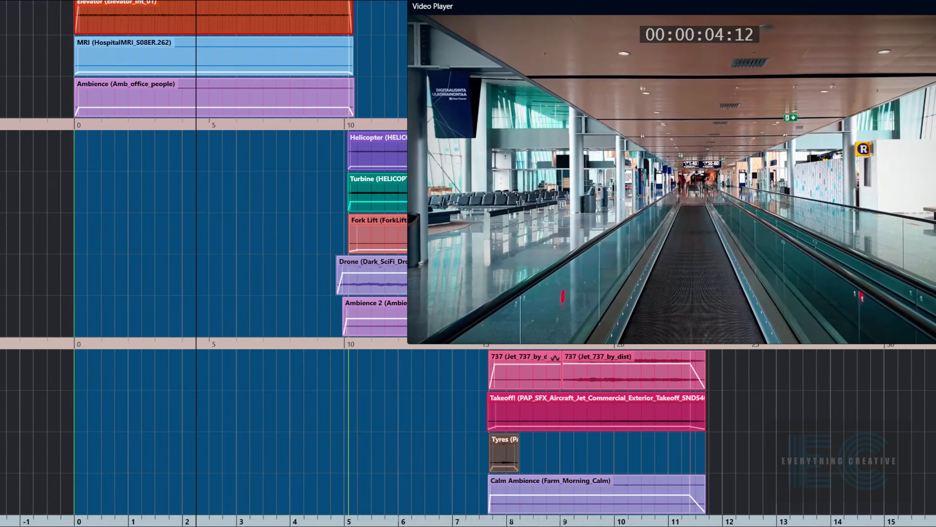
key("n")
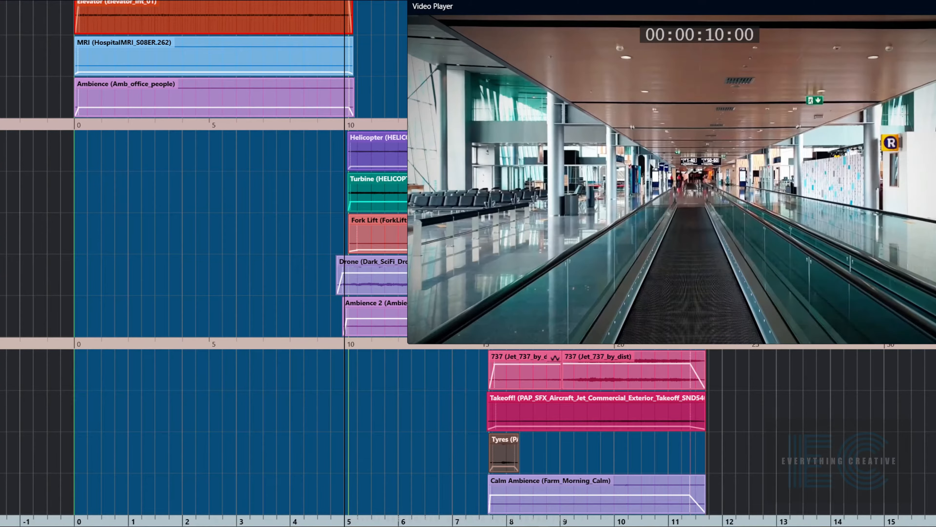
key("space")
key("space")
key("n")
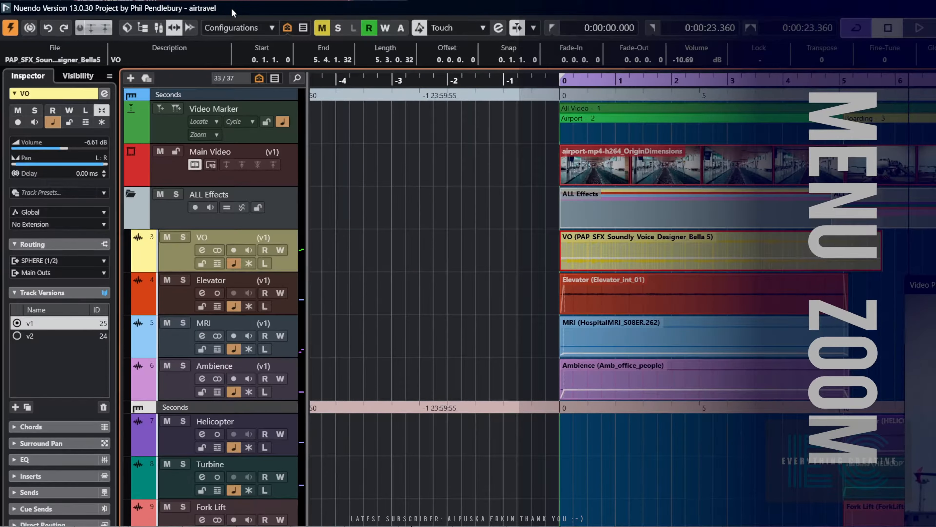
Step: Toggle the Video Follows Editing option
mouse_move(239, 24)
left_click(204, 24)
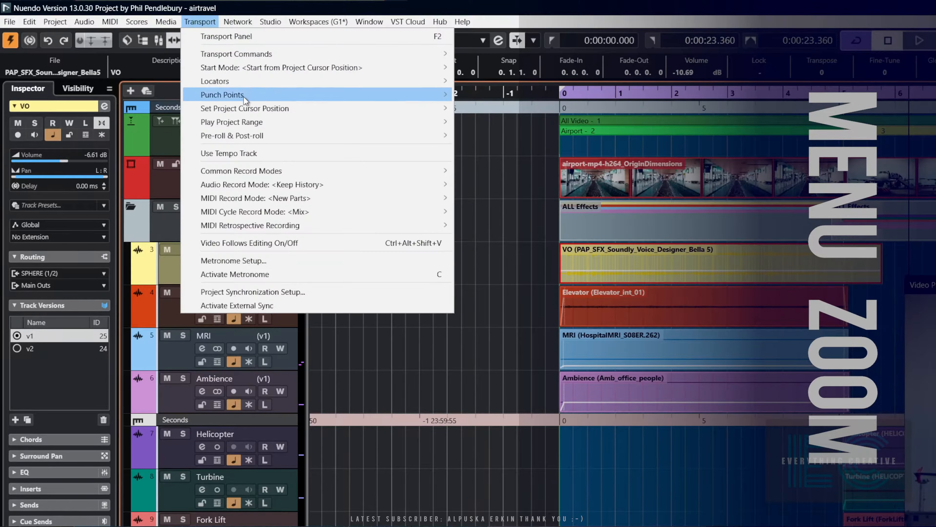
left_click(269, 241)
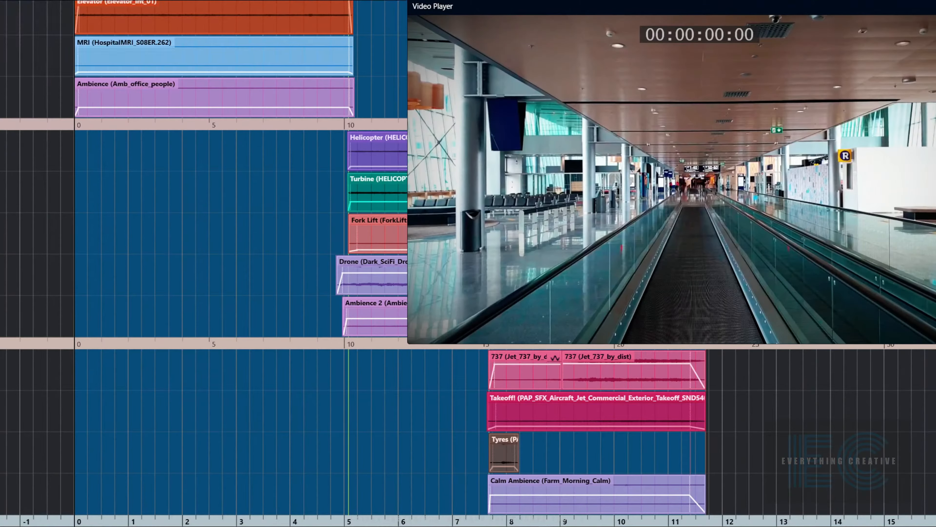
Step: Move the Video Player to uncover the Fork Lift, Drone and Ambience 2 events, and show the aircraft take-off shot
key("space")
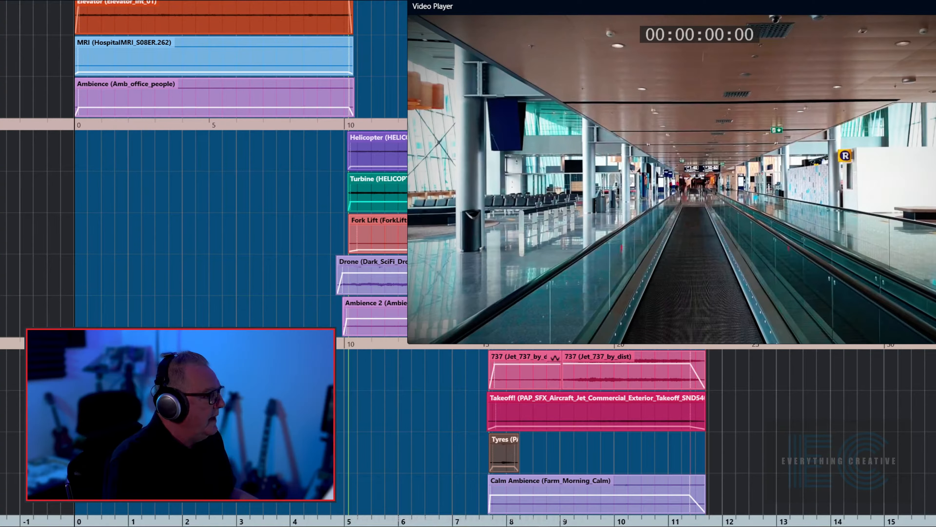
left_click_drag(507, 17, 44, 0)
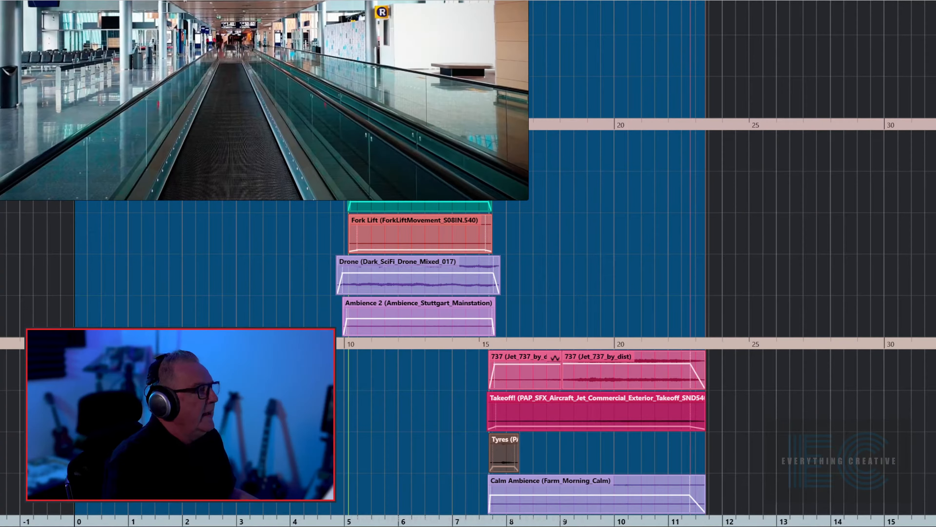
left_click(508, 1)
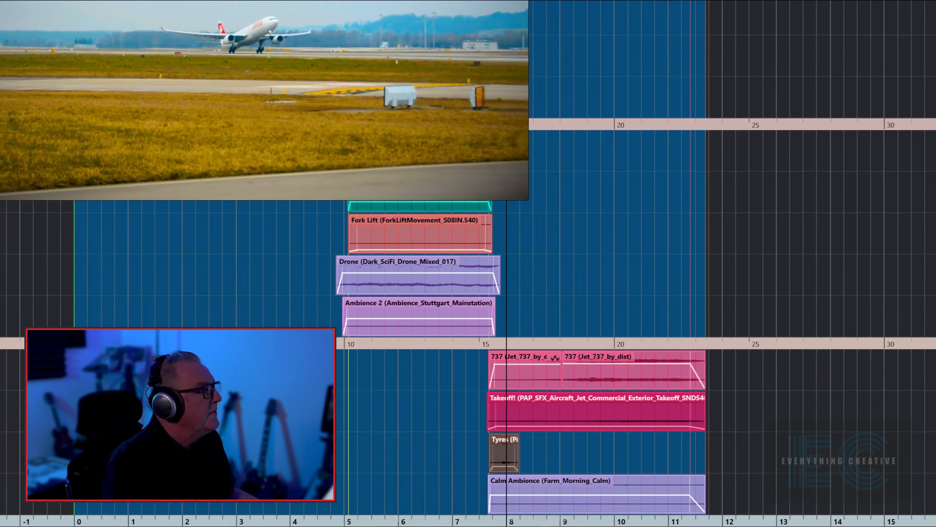
Step: Centre the Video Player above the 737, Takeoff and Tyres events and rewind to the start of the take-off shot
left_click_drag(258, 0, 407, 0)
left_click_drag(482, 0, 532, 5)
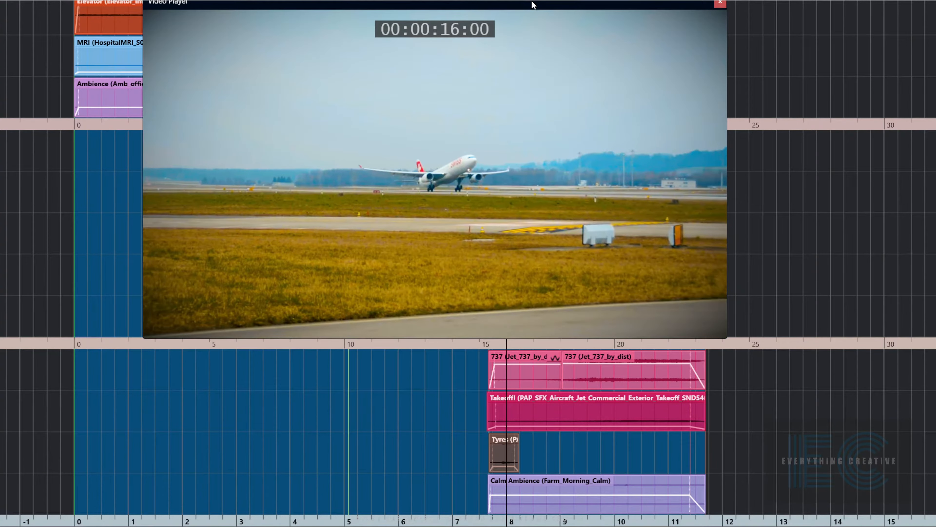
key("KP_Subtract")
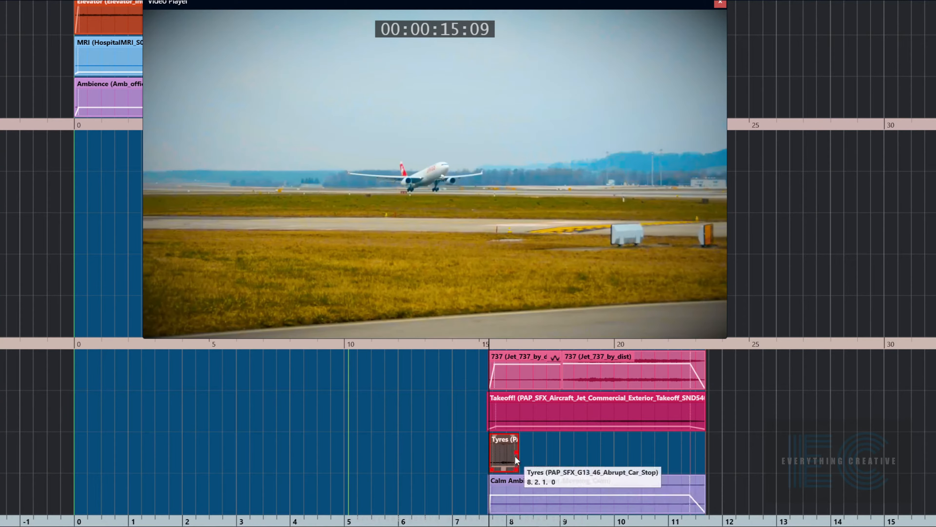
Step: Open the Tyres event for sample editing, hide the Video Player and set the event snap point at the waveform's loudest peak
double_click(505, 452)
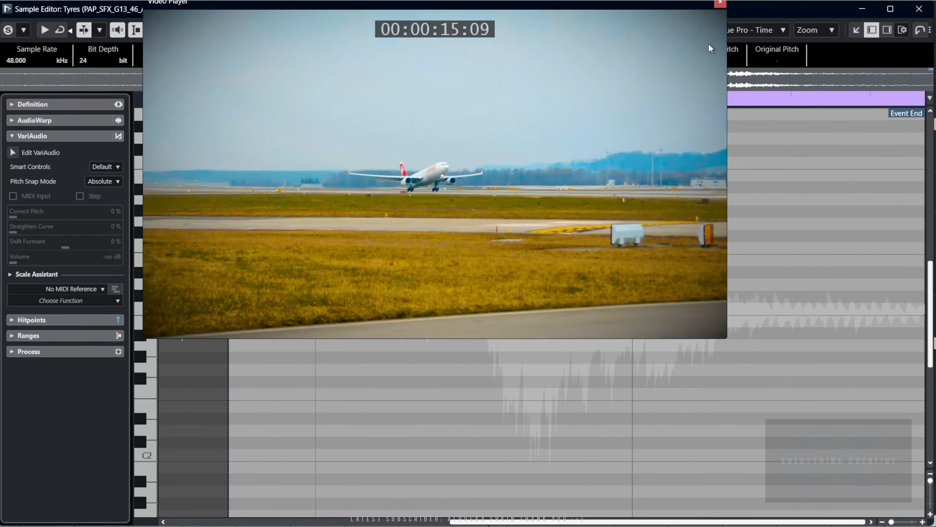
key("F8")
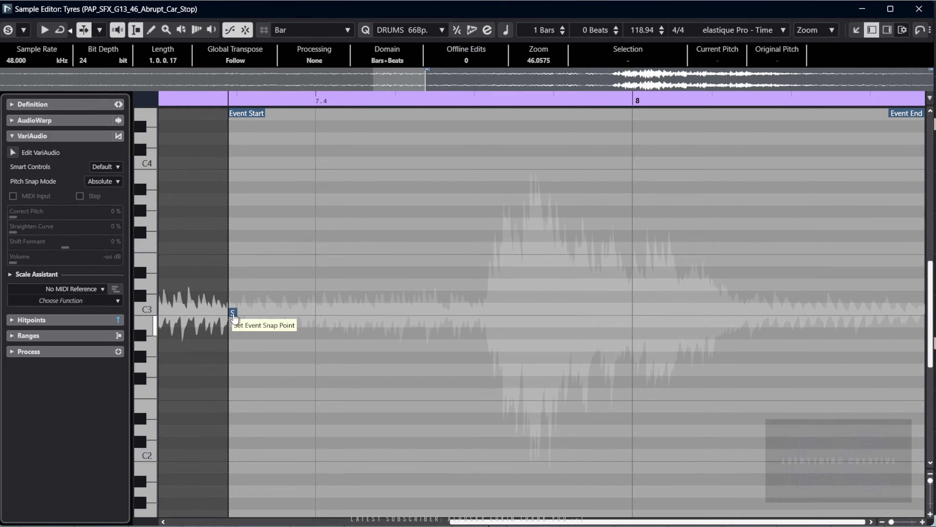
left_click_drag(236, 317, 544, 325)
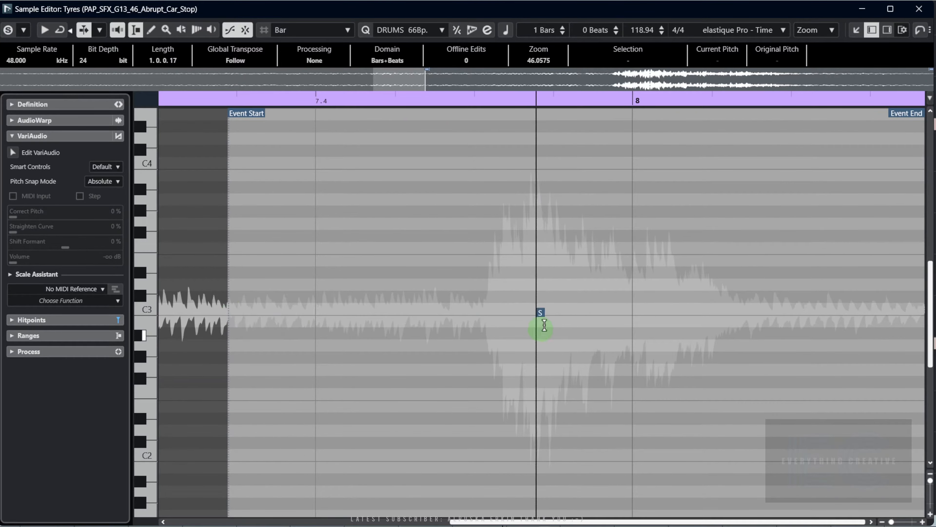
Step: Audition the Tyres sample from before and around the event start to check the tyre screech against the snap point
left_click(301, 97)
key("space")
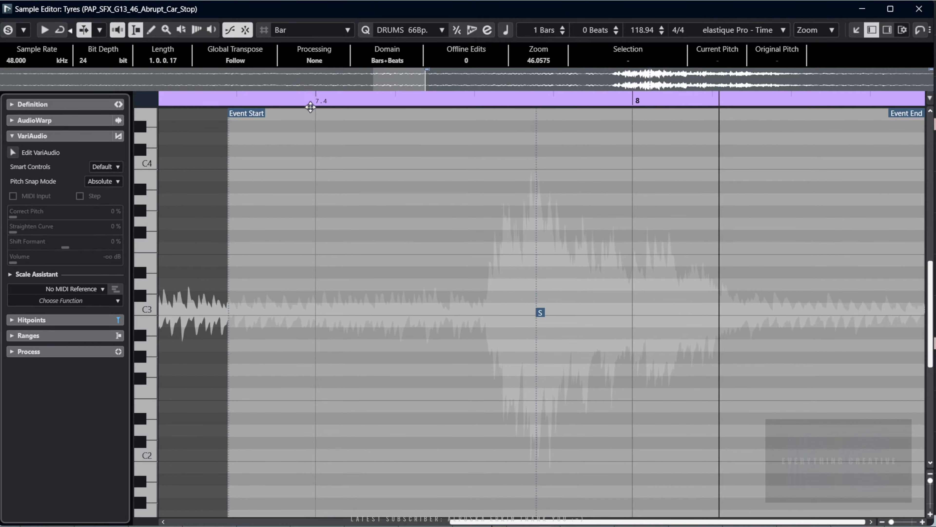
left_click(280, 99)
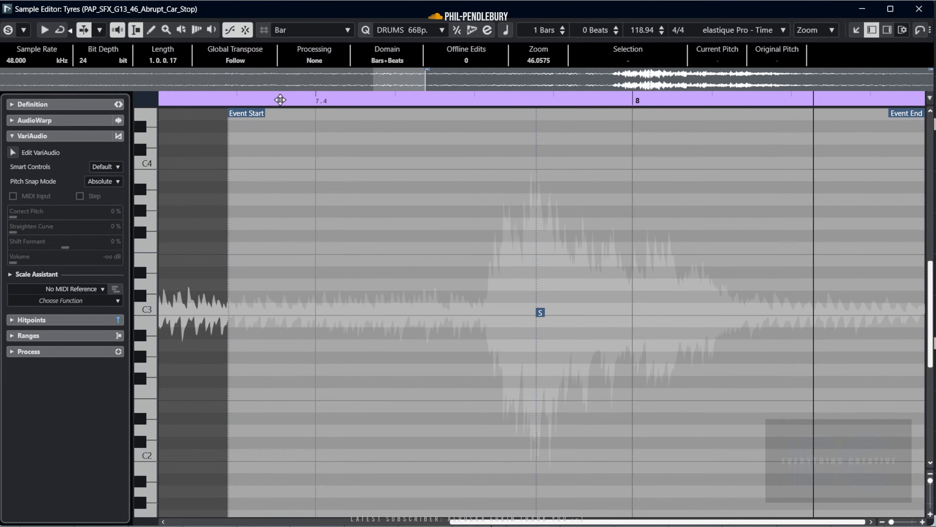
left_click_drag(227, 85, 217, 84)
left_click(200, 99)
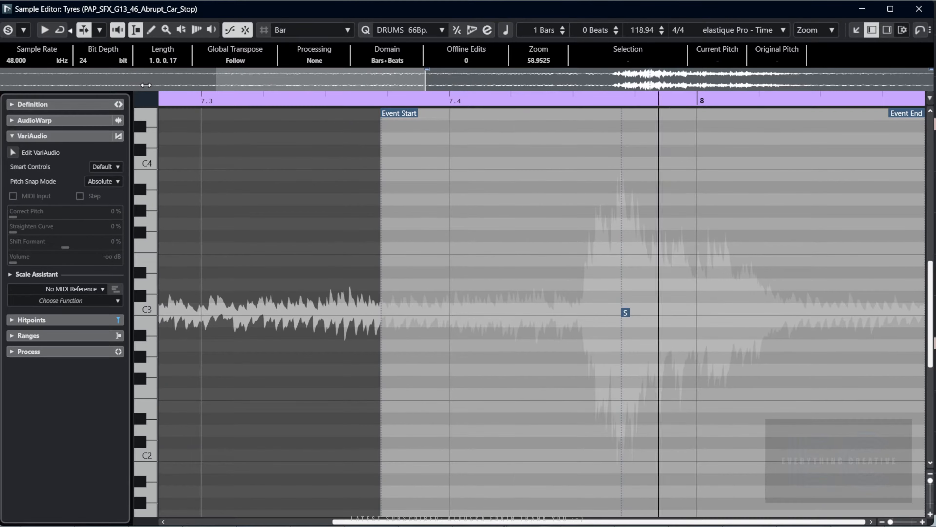
Step: Close the Sample Editor, show the Video Player again, and zoom in on the Tyres event with its track enlarged
left_click(923, 13)
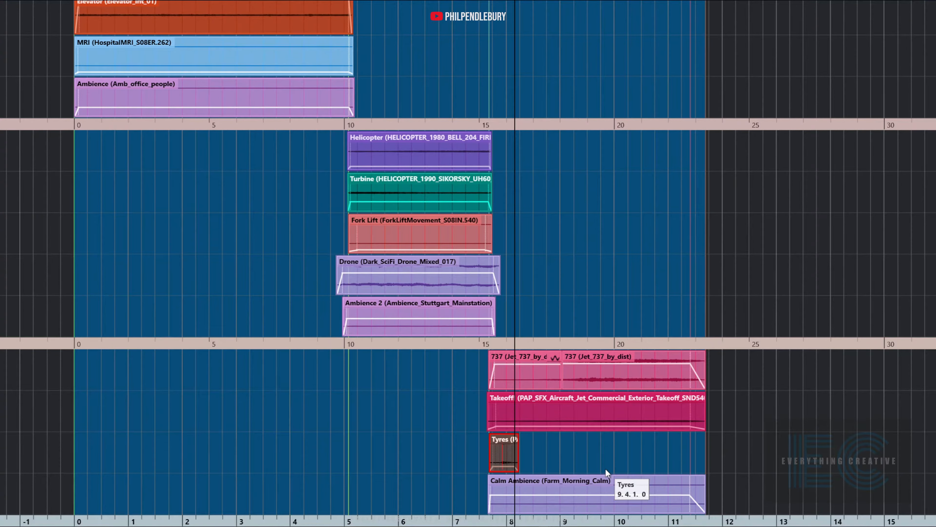
key("F8")
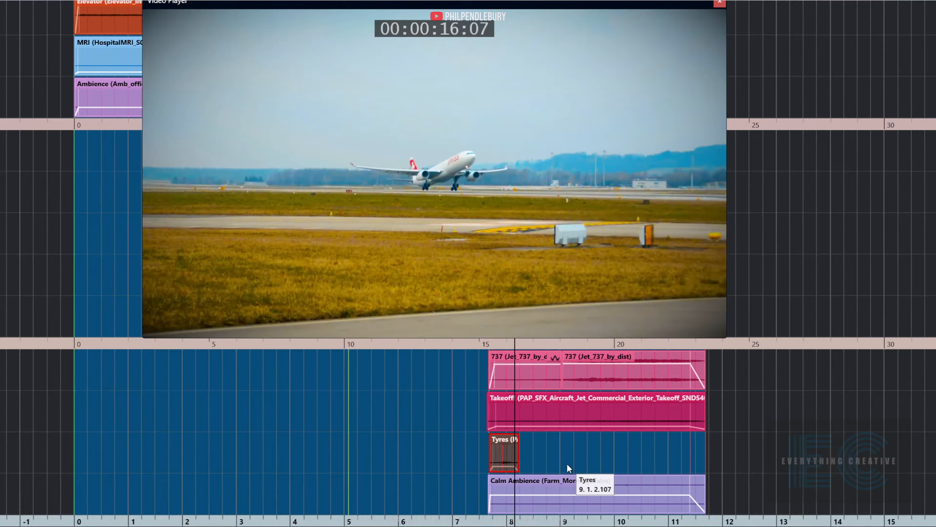
scroll(567, 464, "up", 3)
scroll(545, 461, "up", 2)
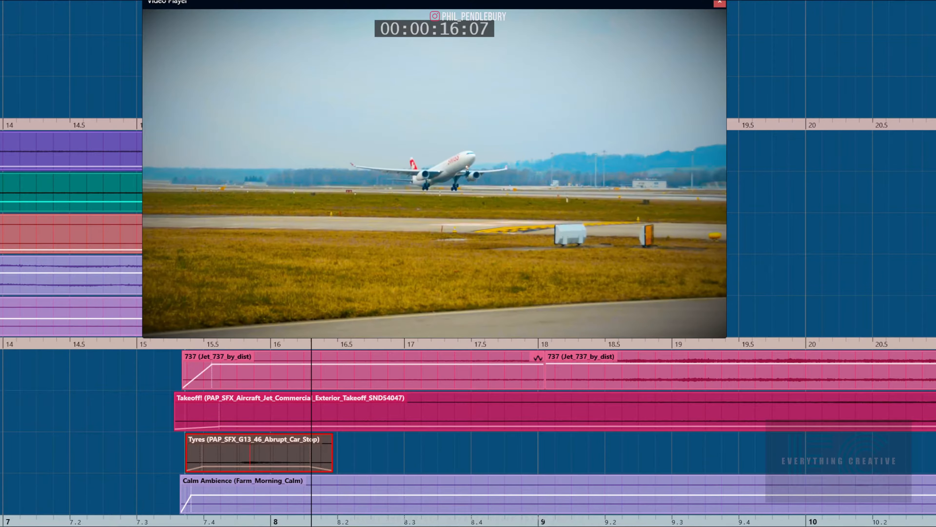
key("alt+Down")
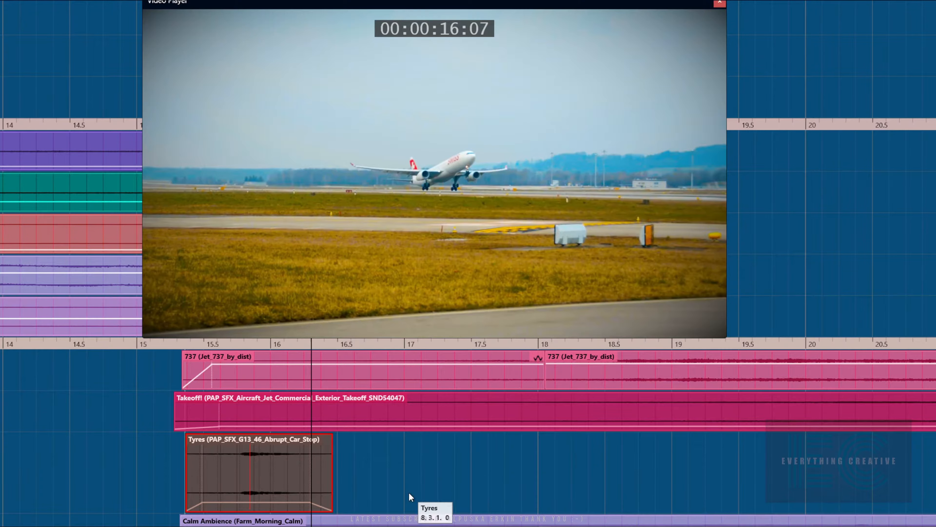
Step: Try aligning the Tyres snap point to the picture at 00:00:16:00, 00:00:17:00 and 00:00:15:10, and play back the last position
mouse_move(280, 494)
left_mouse_down()
mouse_move(338, 497)
mouse_move(283, 491)
left_mouse_up()
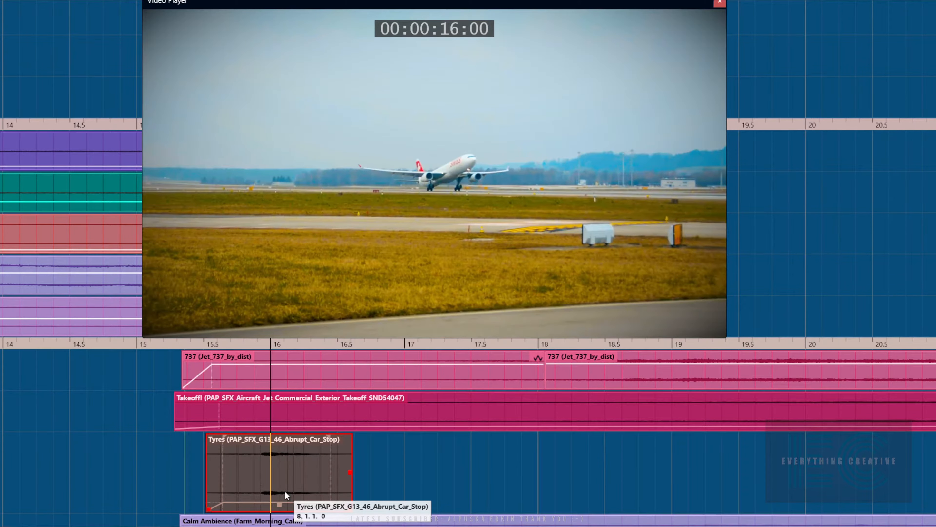
left_click_drag(284, 491, 419, 478)
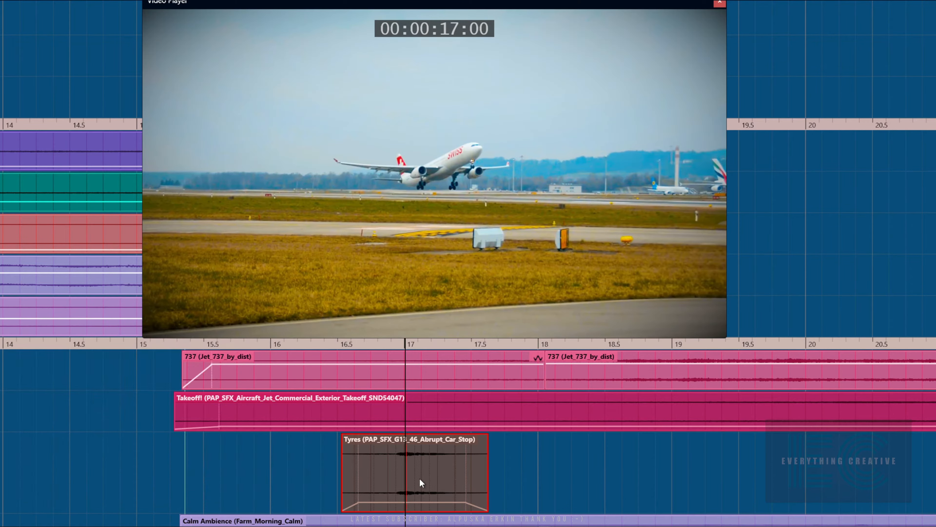
left_click_drag(419, 478, 210, 476)
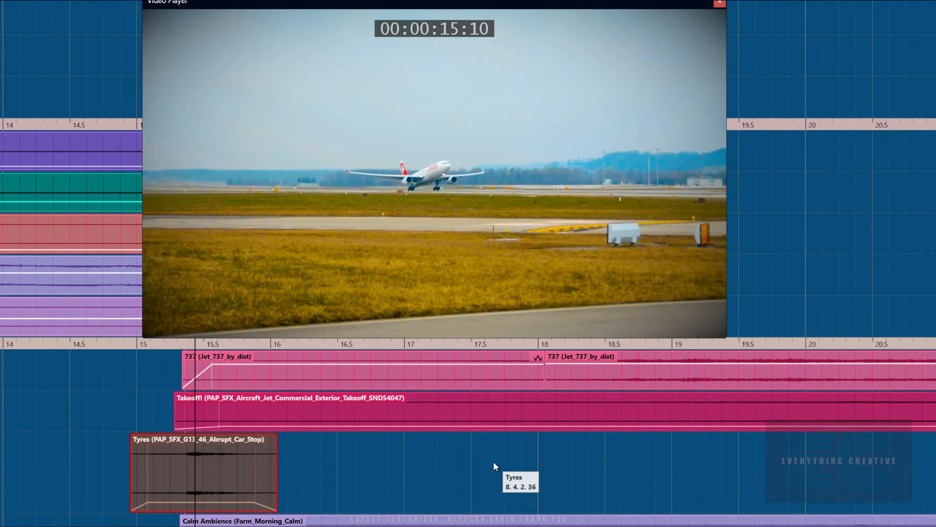
key("KP_Subtract")
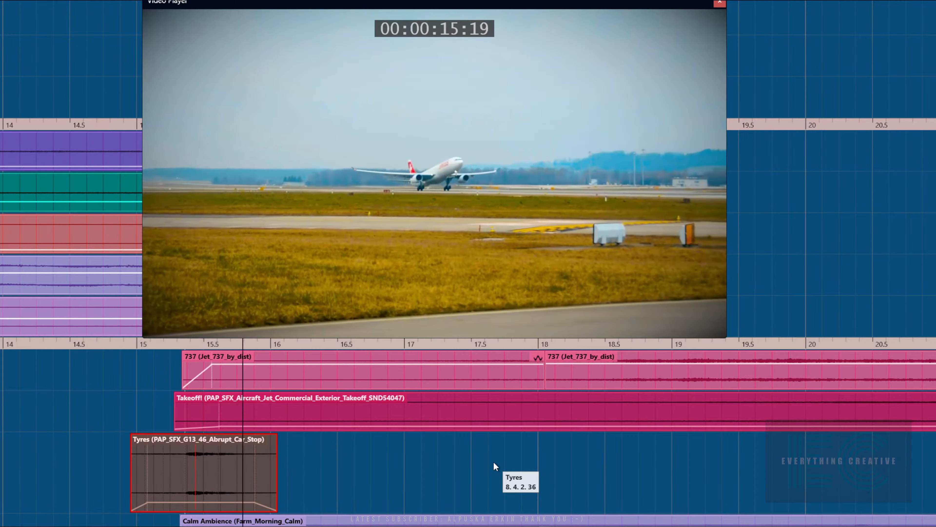
key("space")
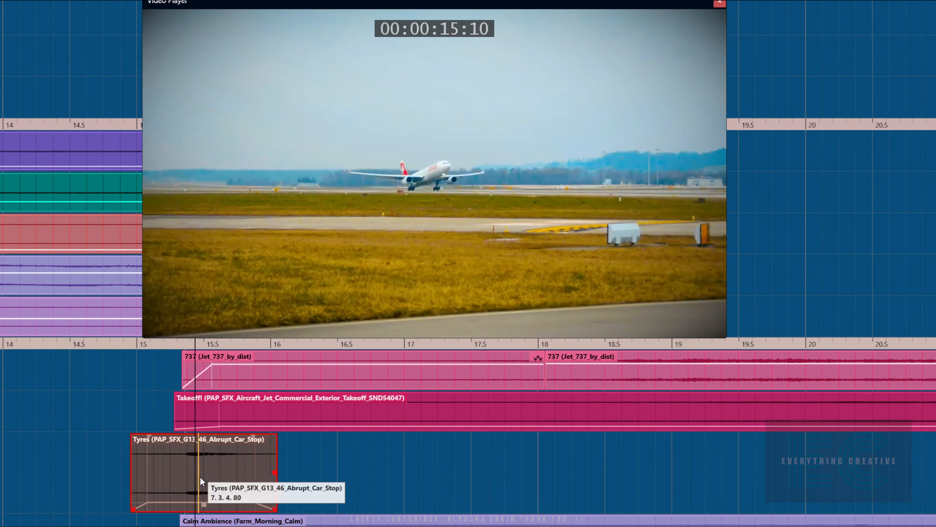
Step: Try aligning the Tyres snap point to the picture at 00:00:15:12 and play the take-off shot to check the sync
left_click_drag(200, 477, 211, 480)
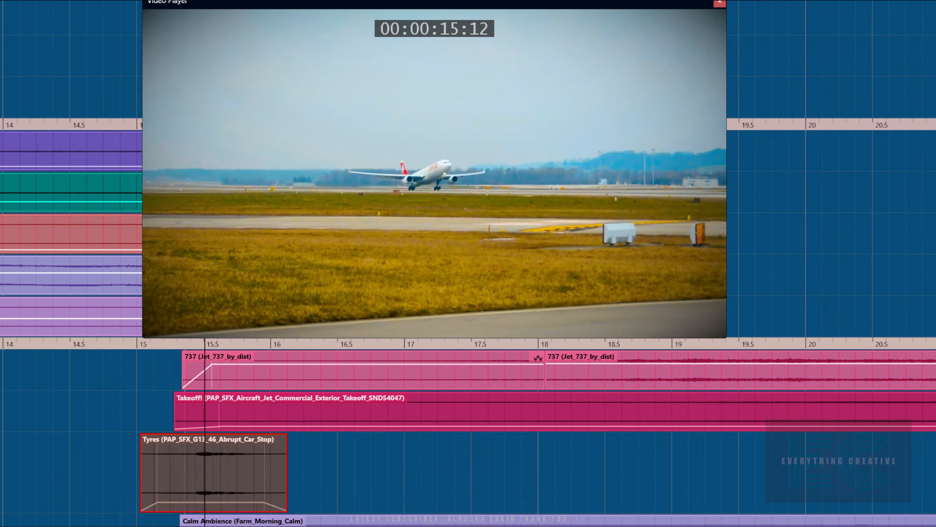
key("space")
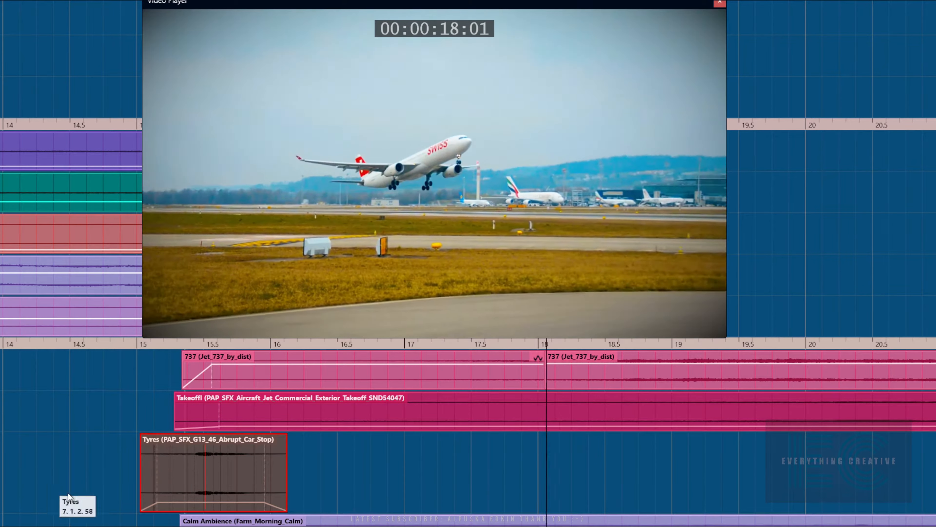
key("space")
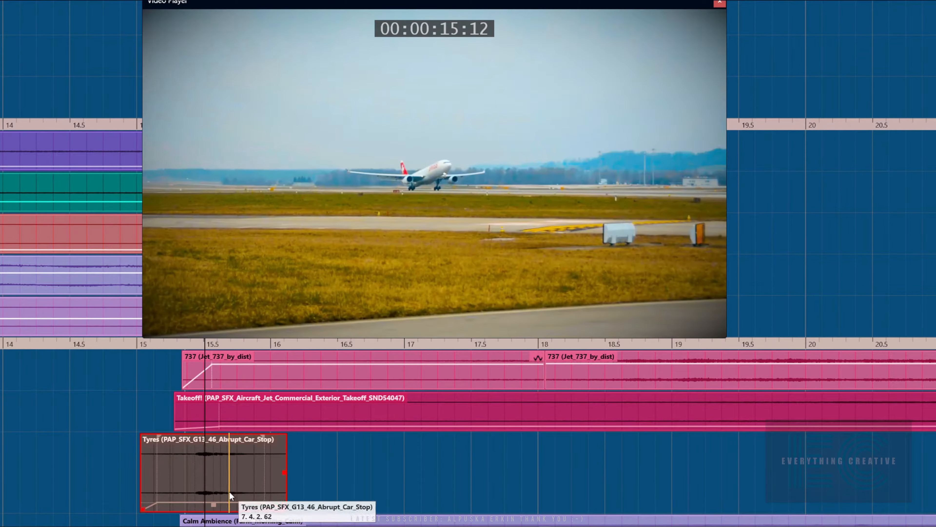
key("KP_Subtract")
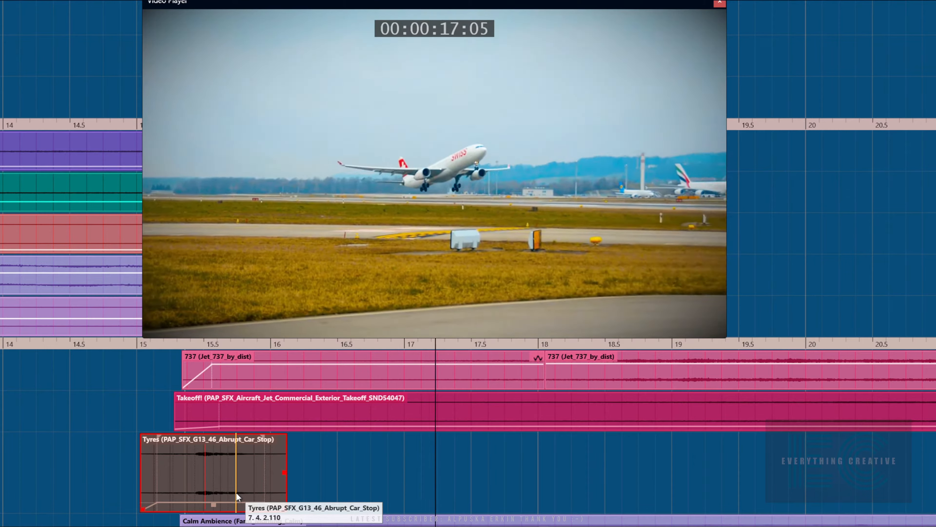
key("space")
Step: Move the Tyres event so its snap point follows the picture to 00:00:15:19, and check it in playback
left_click_drag(214, 489, 254, 490)
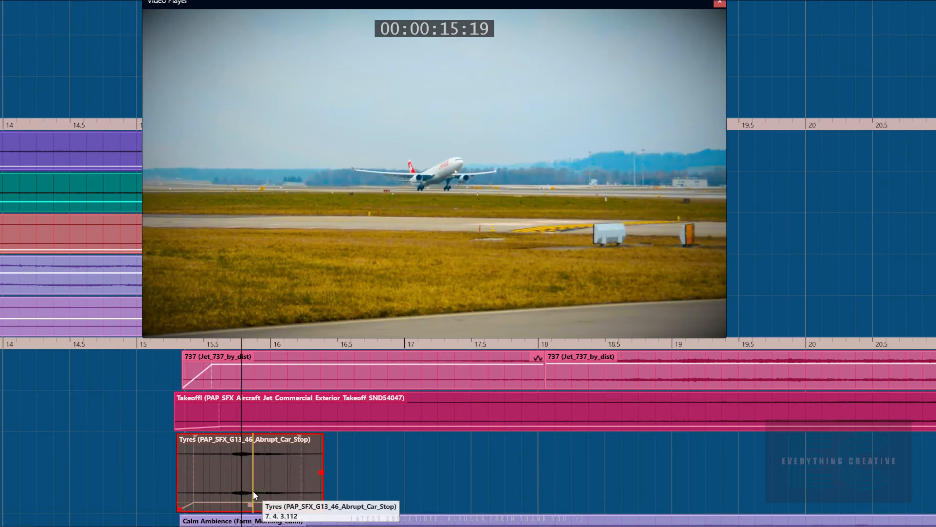
key("space")
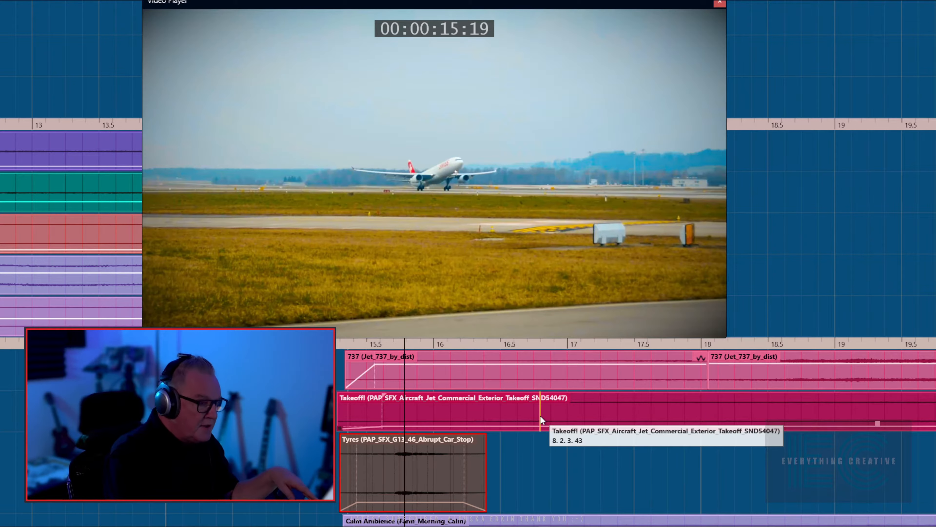
Step: Show the project window's right zone and move the Control Room window clear of it
key("ctrl+alt+r")
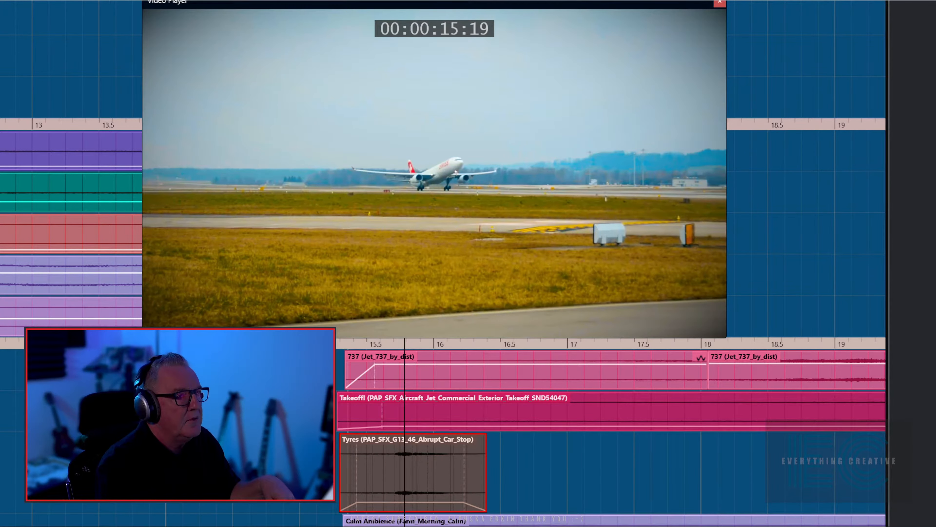
key("ctrl+alt+r")
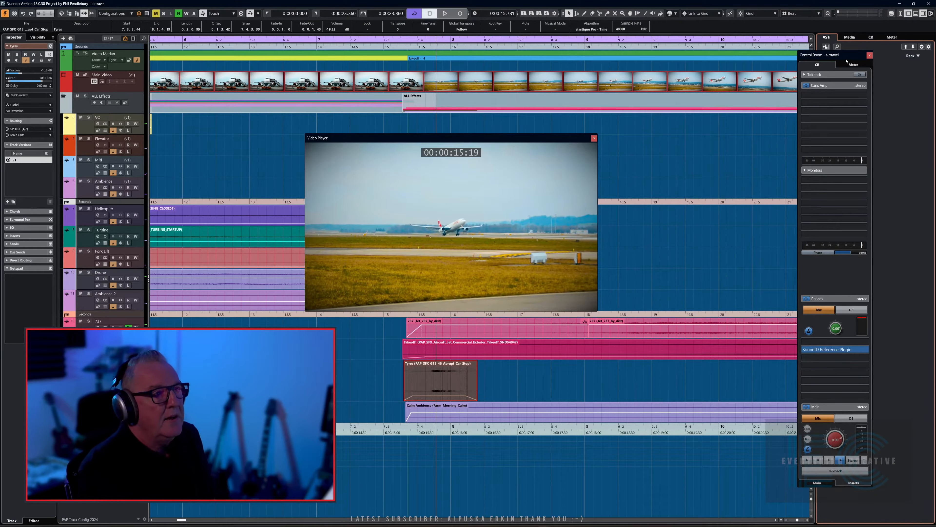
left_click_drag(847, 61, 776, 62)
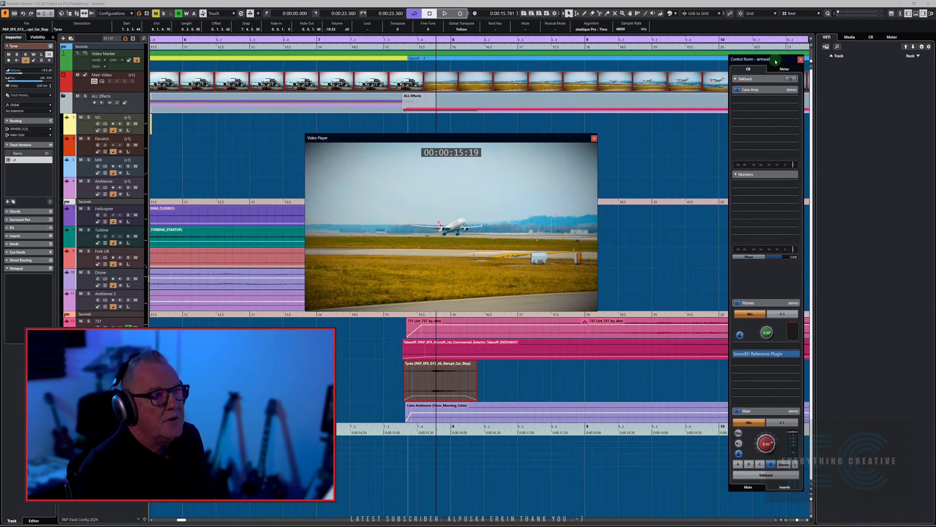
Step: Browse the media library's Loops & Samples and open the Pro Sound Effects collection
left_click(848, 38)
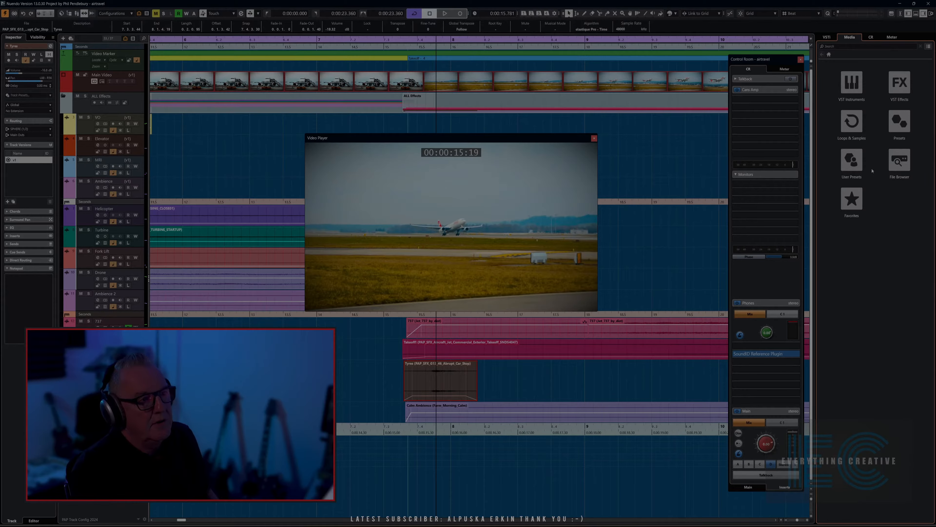
left_click(847, 128)
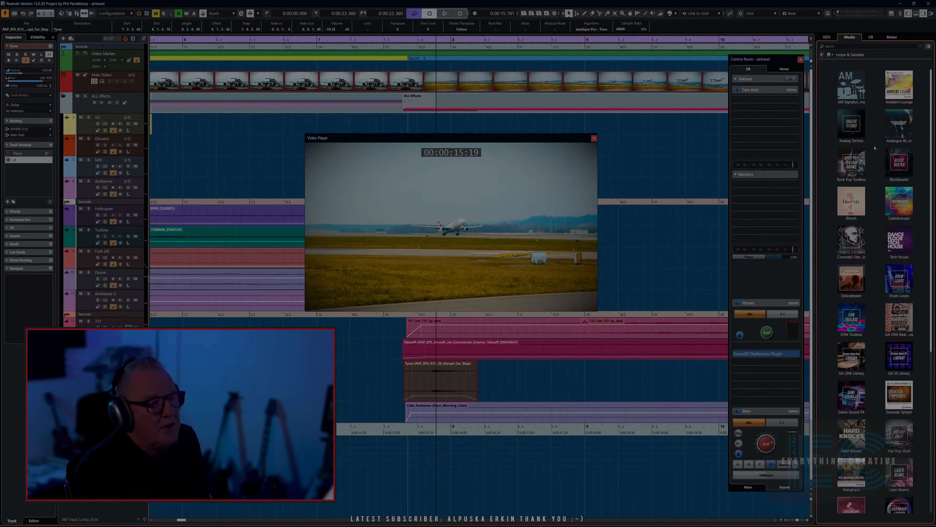
scroll(882, 265, "down", 6)
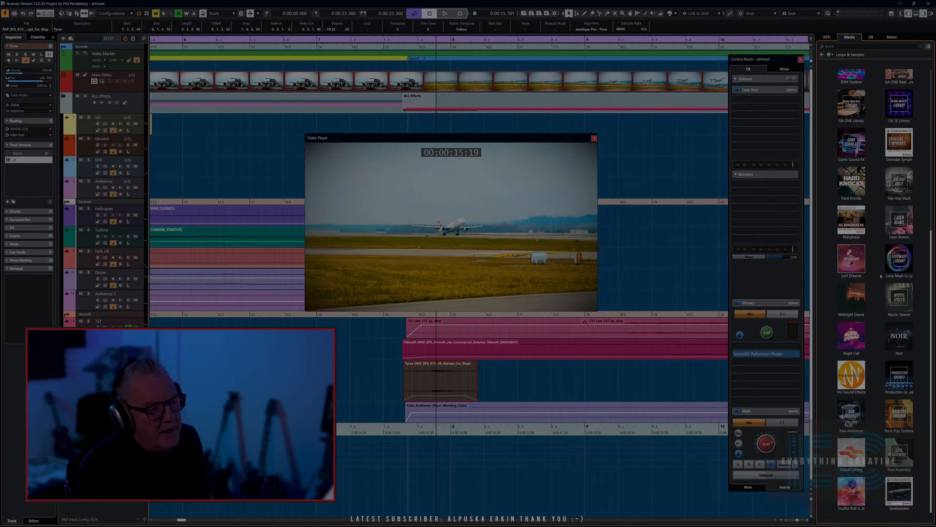
left_click(852, 386)
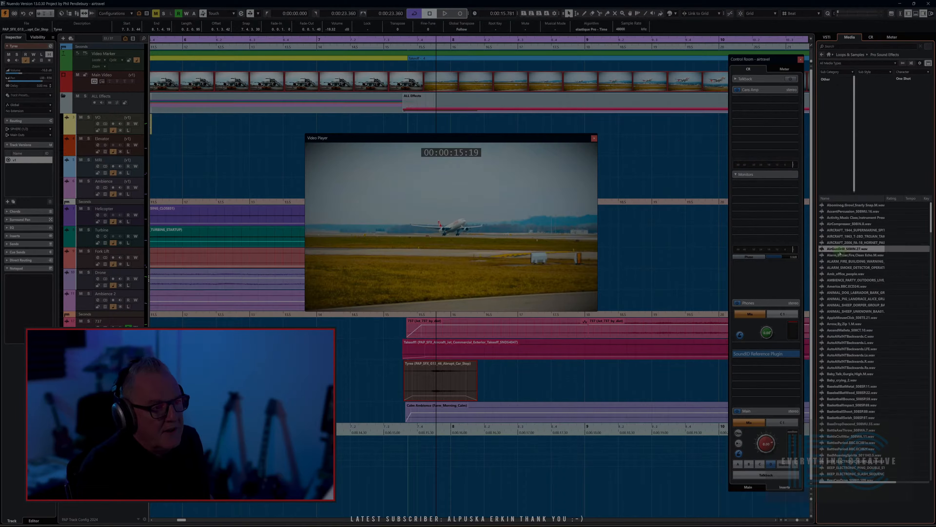
Step: Preview several Pro Sound Effects files, including AutoAlfa1973Backwards.Rs.wav and the AMBIENCE_PARTY_OUTDOORS_LIVE recording
left_click(844, 299)
left_click(844, 330)
left_click(844, 368)
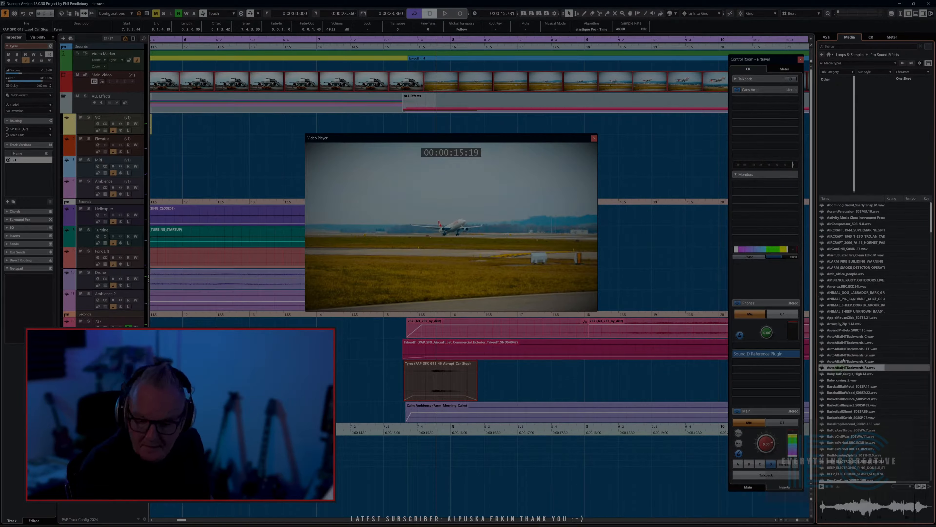
left_click(847, 299)
left_click(868, 279)
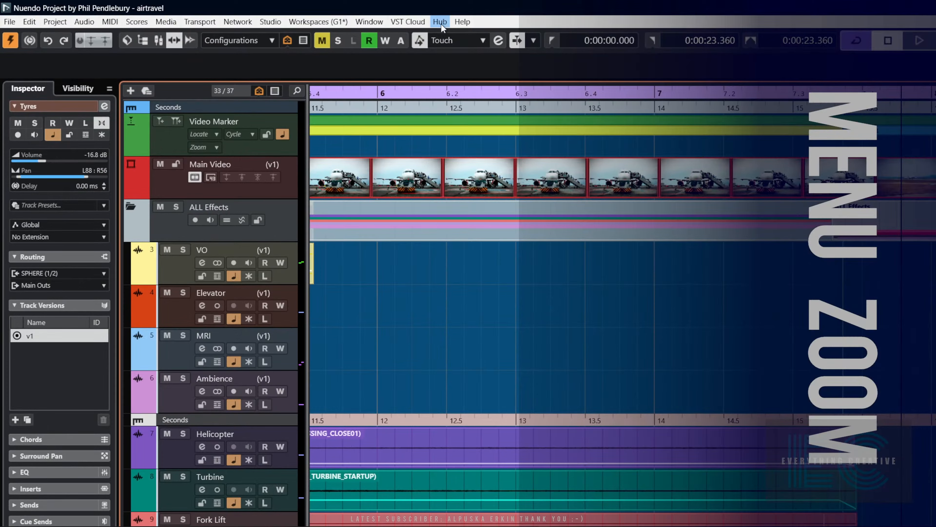
Step: Open the ADR N12 project from the Hub's recent projects and activate it
left_click(441, 23)
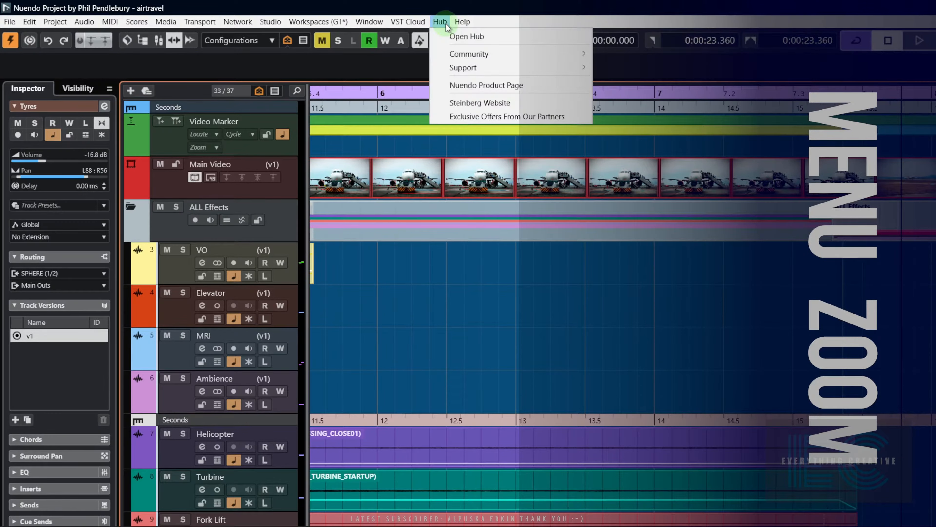
left_click(453, 35)
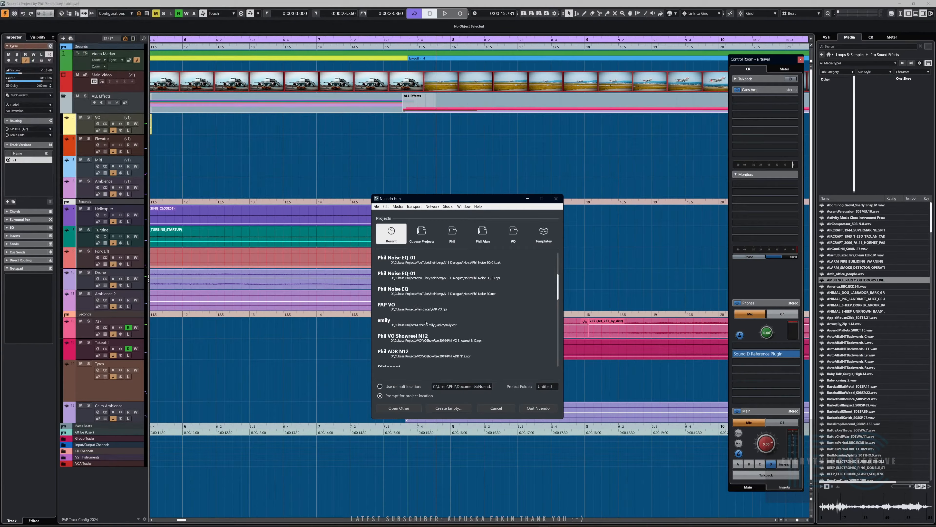
scroll(427, 324, "up", 1)
scroll(426, 324, "down", 2)
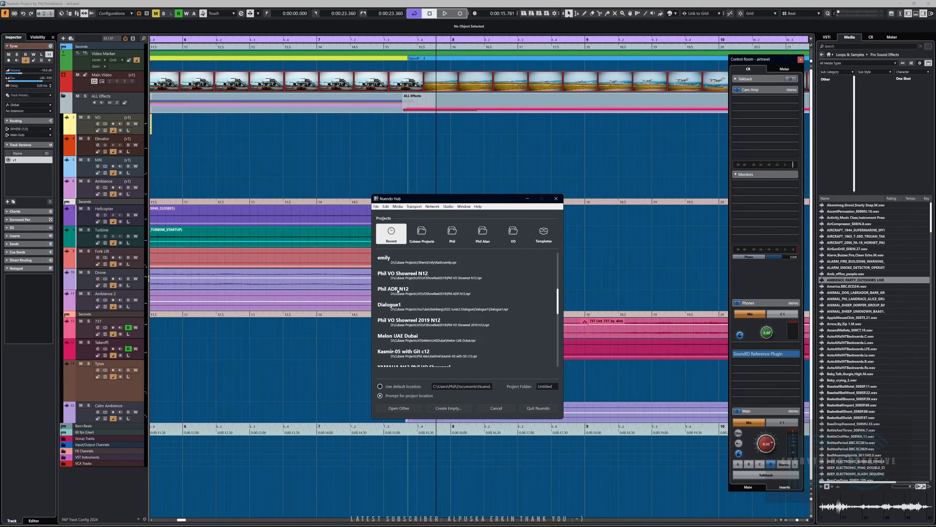
left_click(397, 291)
left_click(466, 407)
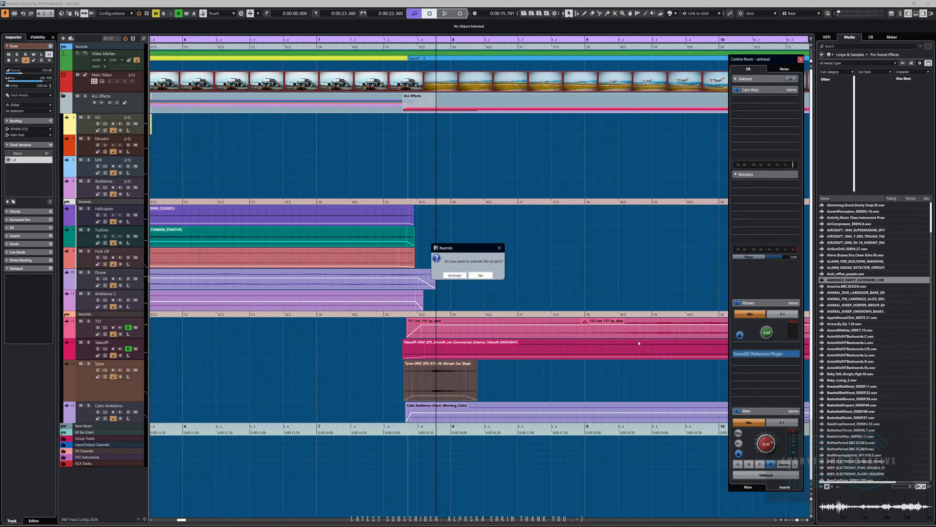
left_click(454, 275)
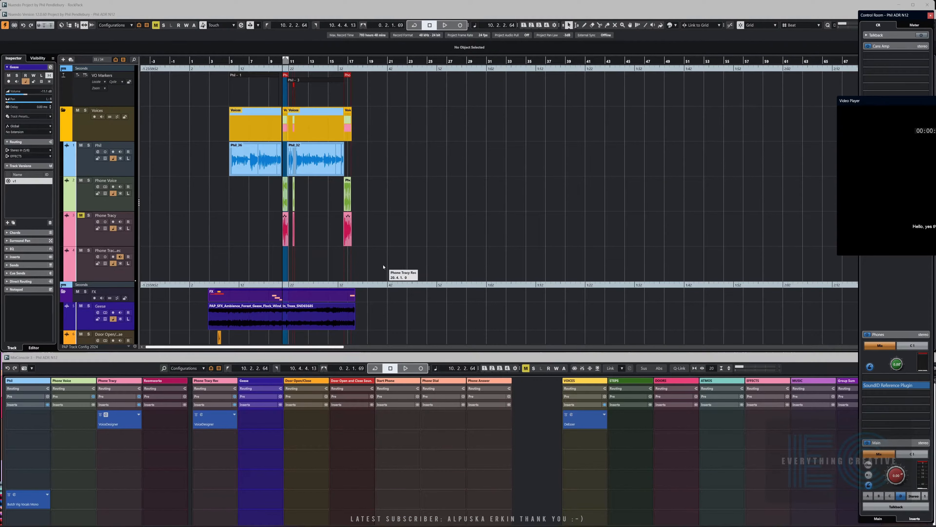
Step: Bring the Video Player fully into view over the project window and play the ADR scene from near its start
scroll(383, 267, "down", 5)
scroll(378, 267, "up", 2)
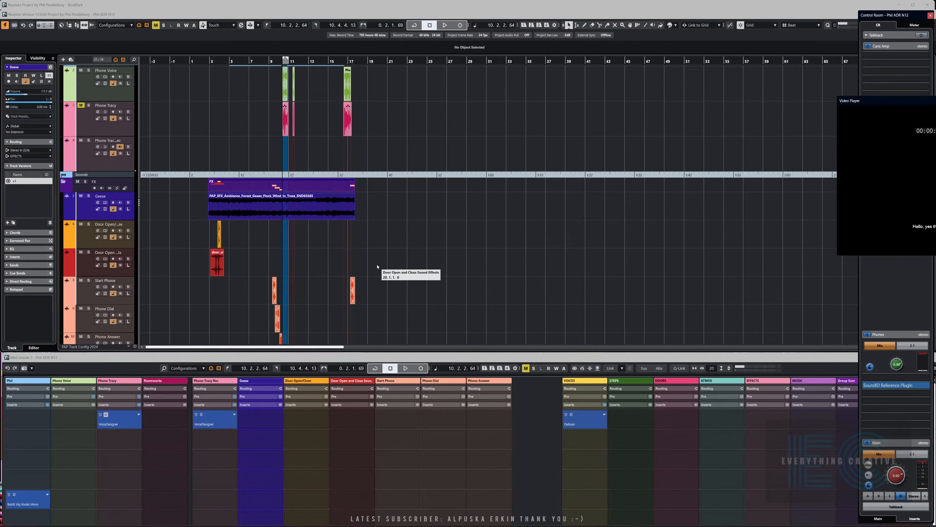
key("space")
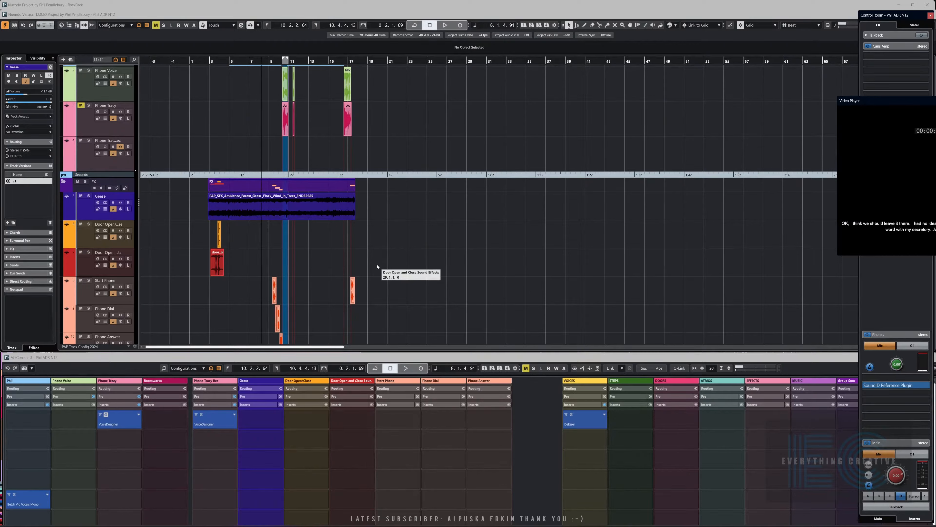
key("KP_Subtract")
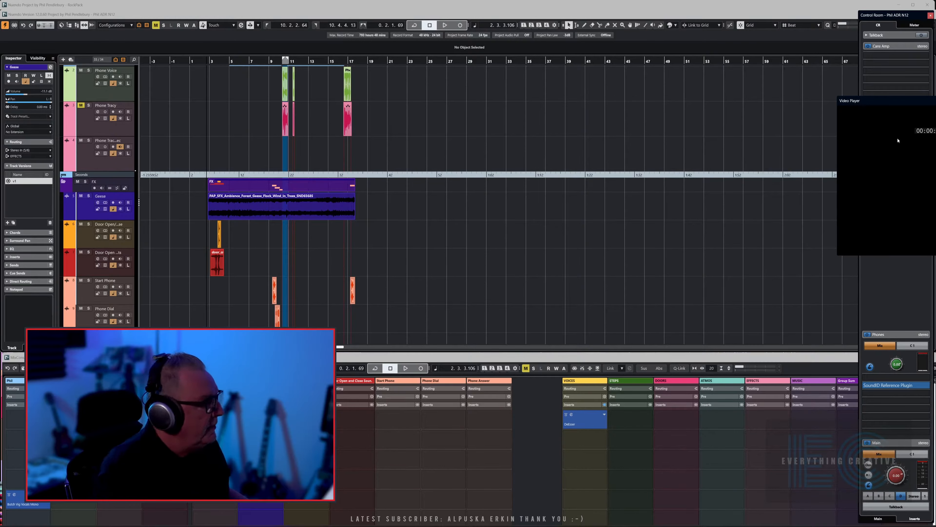
left_click_drag(881, 106, 458, 148)
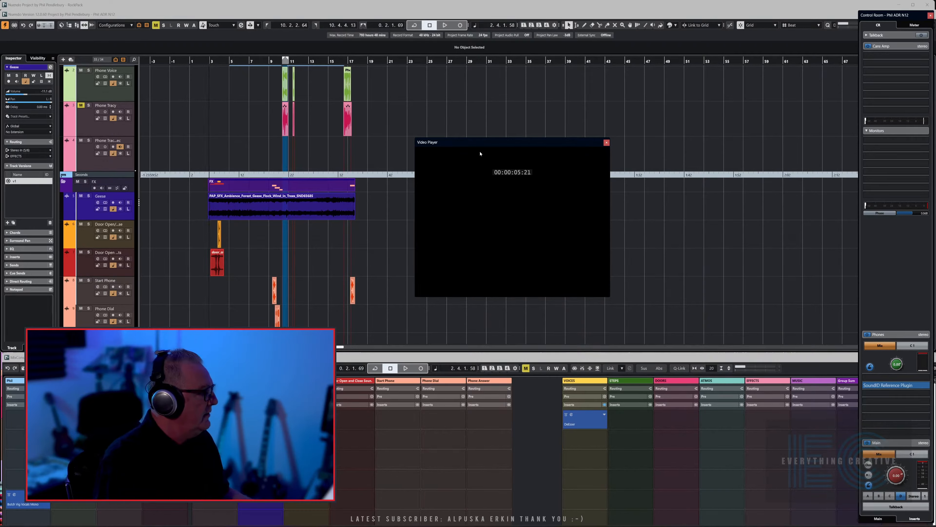
key("space")
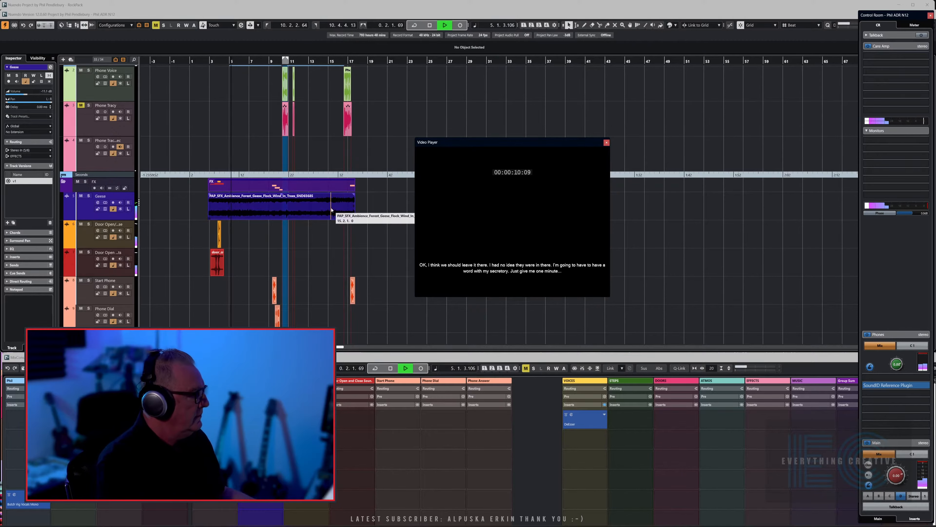
Step: Follow the voice and effects tracks through the scene, move the Video Player clear of the events, and stop playback
scroll(332, 211, "down", 2)
scroll(328, 212, "up", 5)
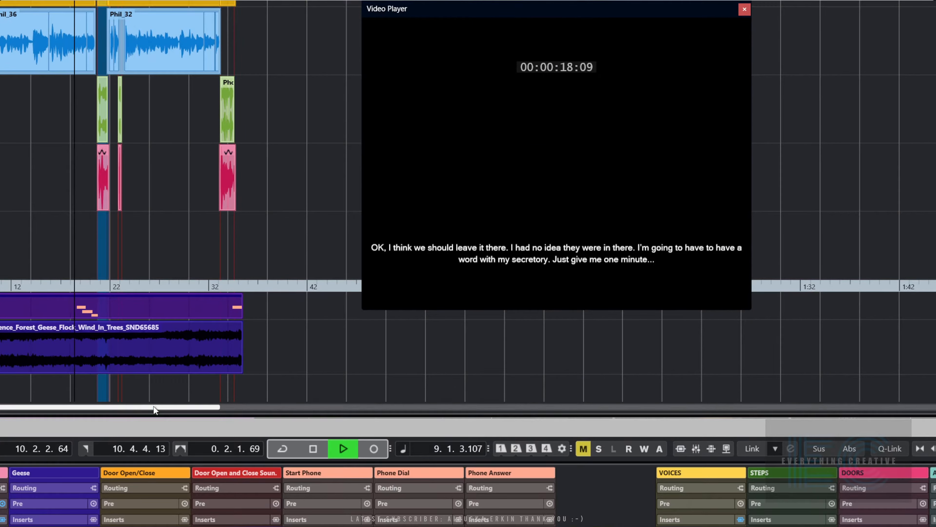
left_click_drag(153, 409, 108, 409)
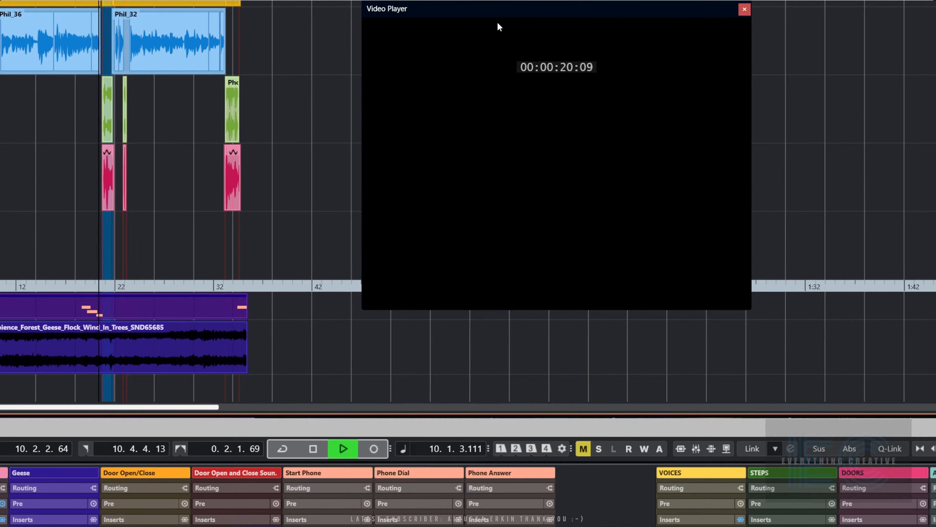
left_click_drag(492, 11, 610, 15)
left_click(24, 410)
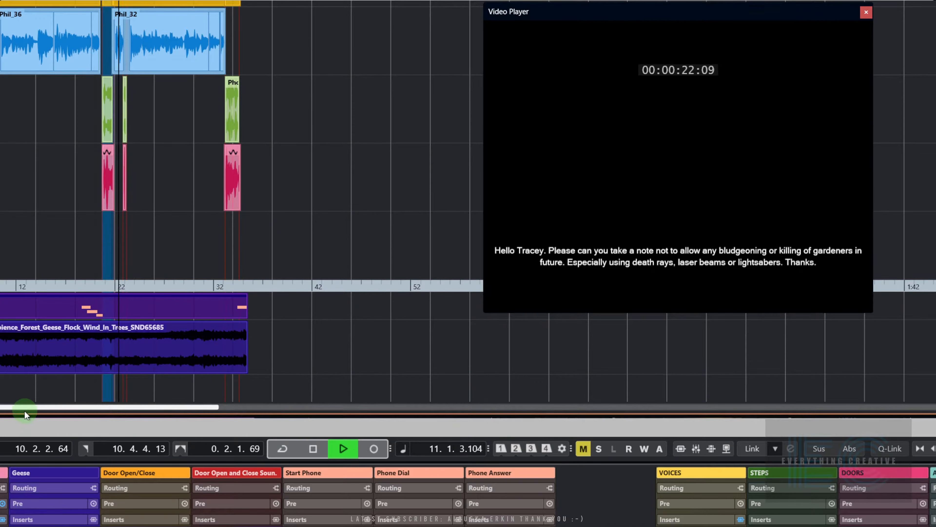
scroll(272, 210, "up", 3, "ctrl")
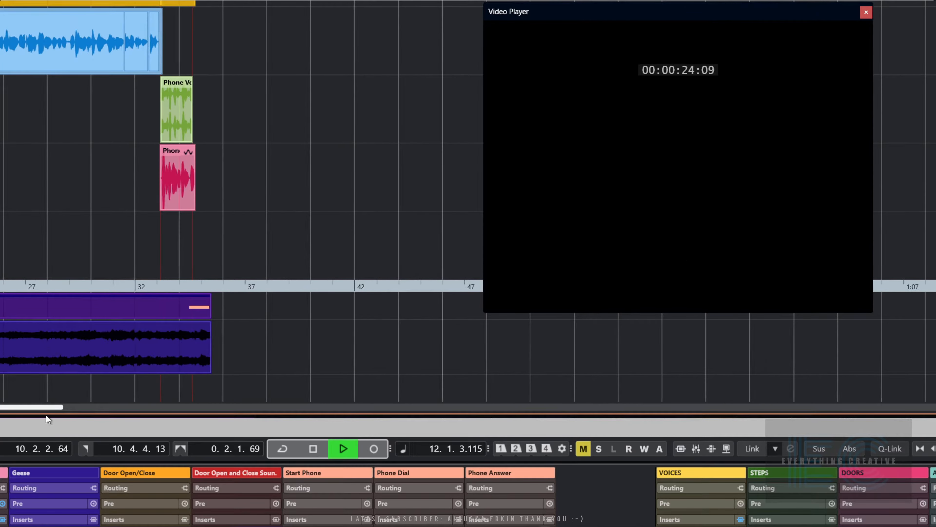
left_click_drag(50, 407, 7, 405)
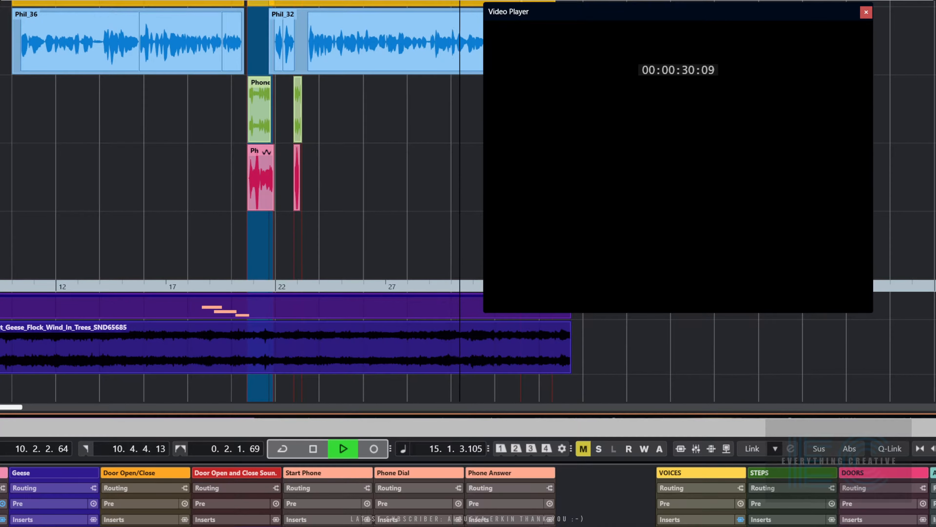
scroll(240, 201, "up", 5)
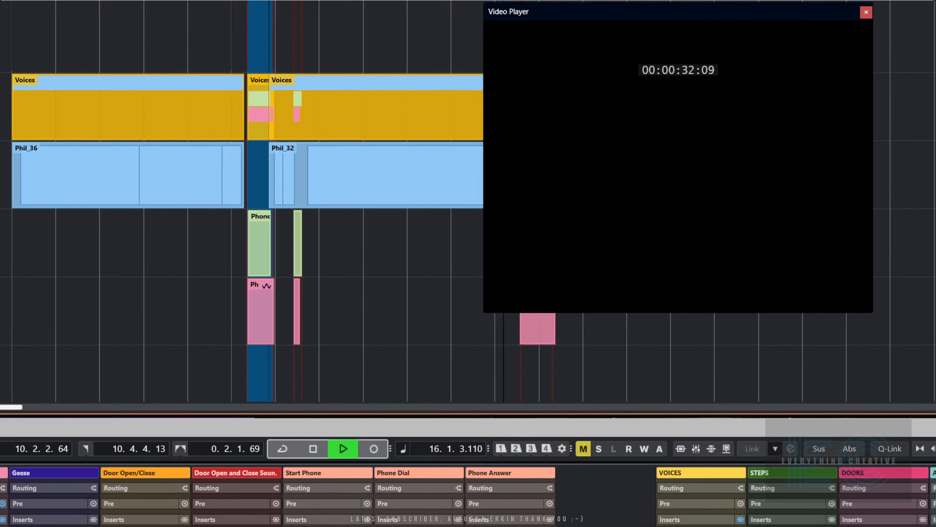
scroll(240, 200, "down", 5)
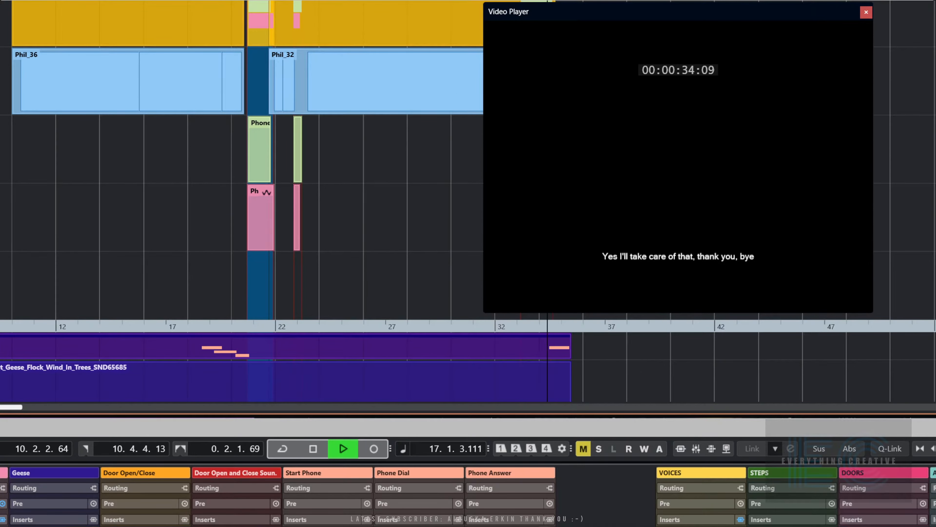
mouse_move(595, 12)
left_mouse_down()
mouse_move(709, 5)
mouse_move(699, 2)
left_mouse_up()
key("space")
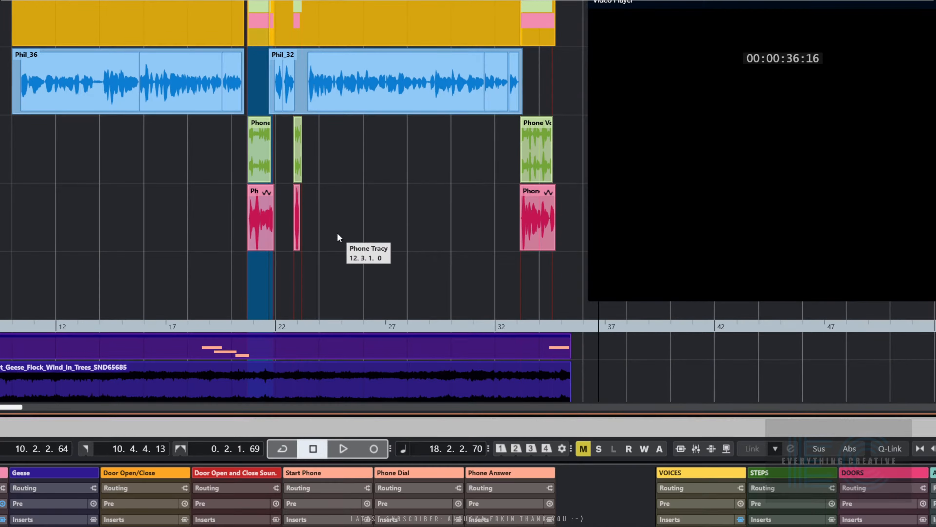
Step: Open the ADR panel, examine the VO Markers list and its settings, and close the panel
key("ctrl+m")
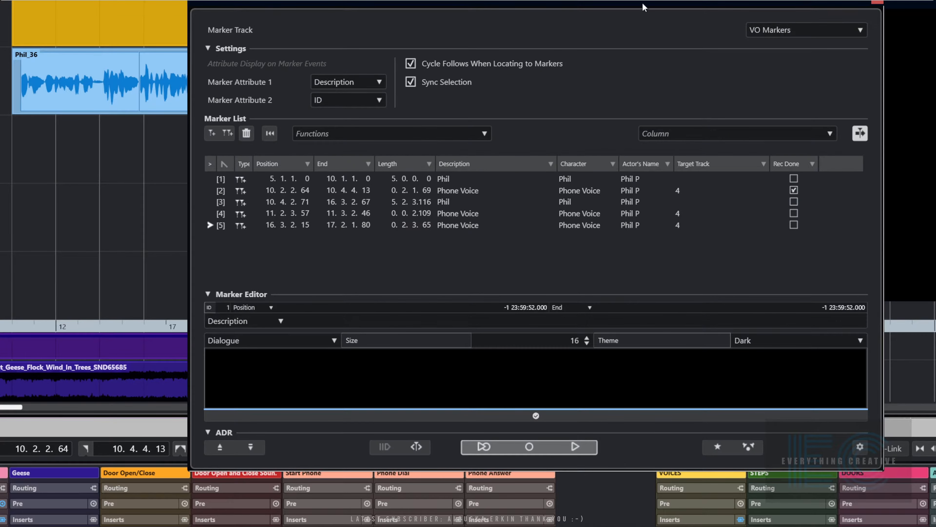
left_click_drag(616, 2, 527, 38)
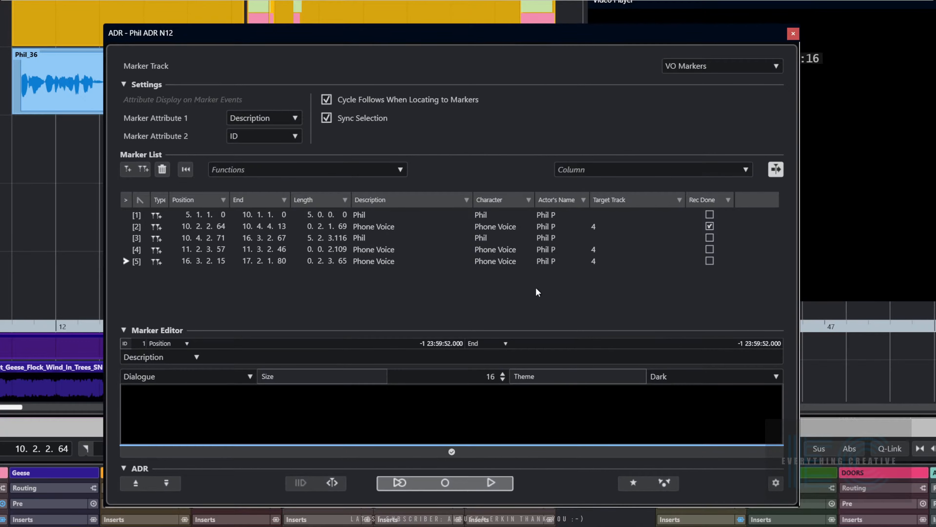
left_click(793, 34)
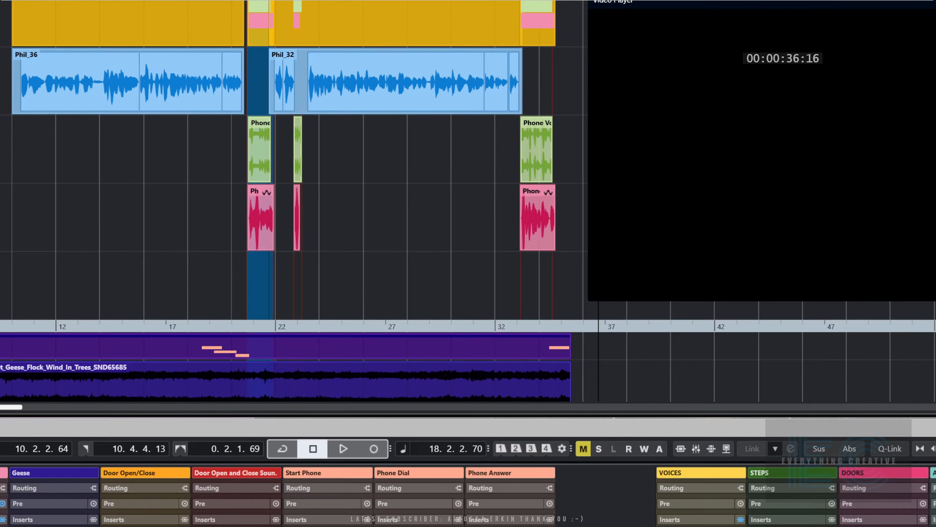
Step: Locate to the first VO marker and step on to the second to check their dialogue in the Video Player
key("KP_1")
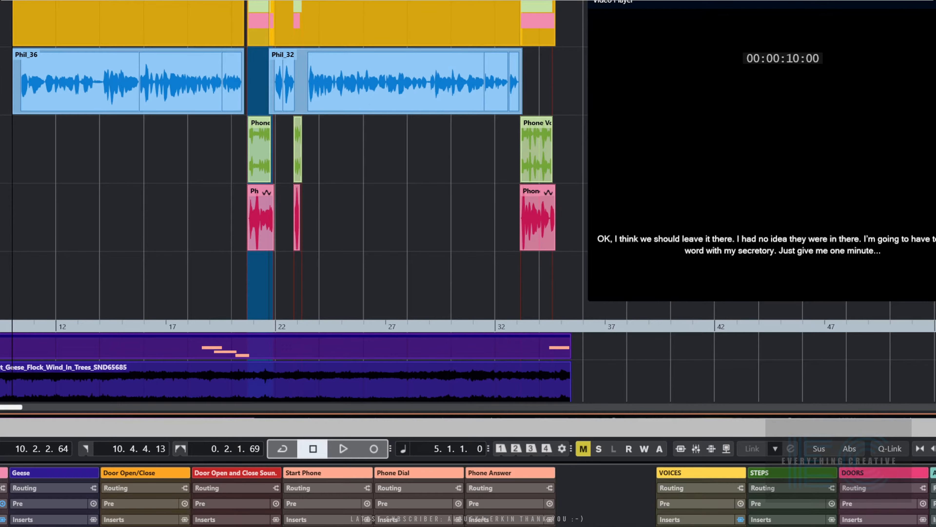
key("n")
key("KP_1")
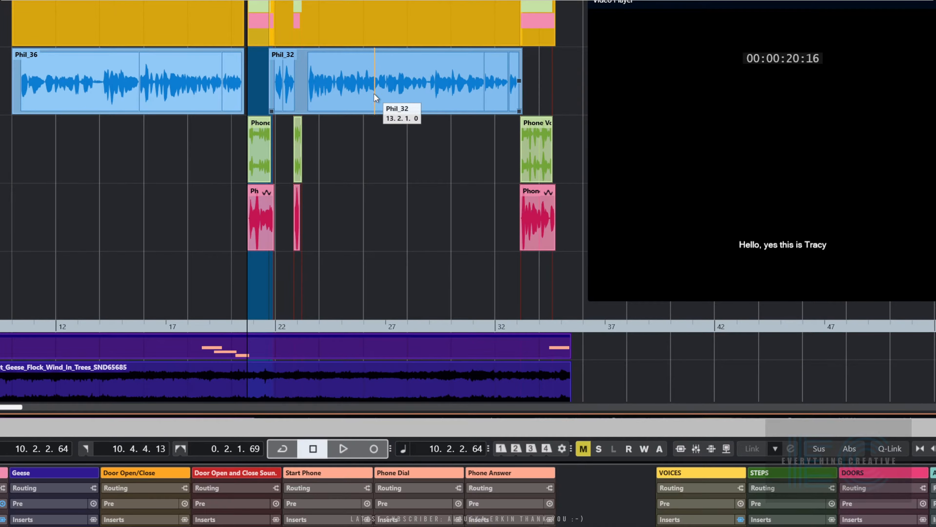
Step: Reopen the ADR panel and go through markers 1 to 5, checking each one's dialogue in the Marker Editor
key("ctrl+alt+a")
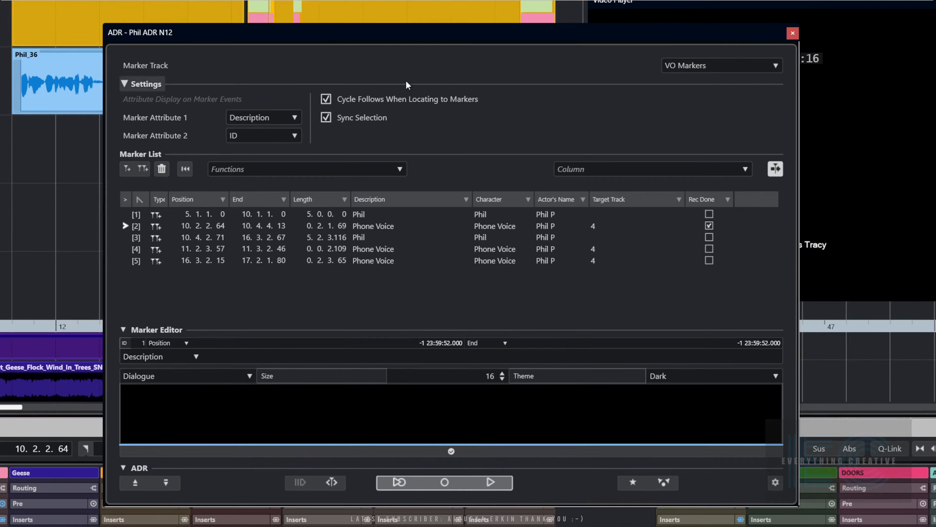
left_click(382, 214)
left_click(395, 227)
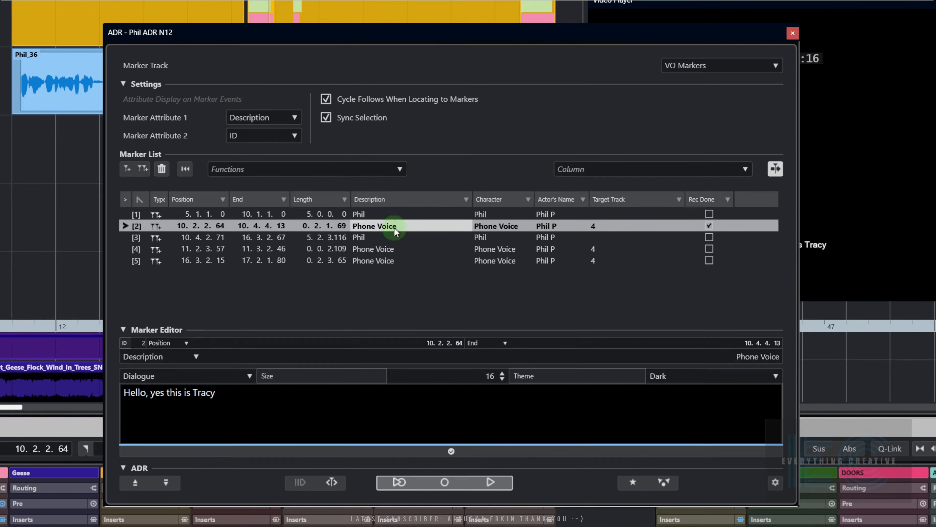
left_click(390, 238)
left_click(385, 248)
left_click(388, 261)
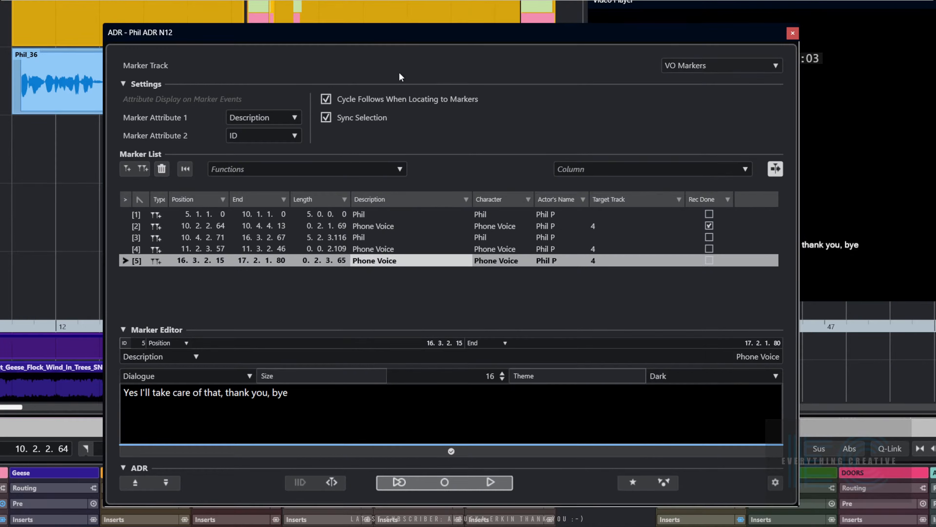
Step: Bring the Video Player in front of the ADR panel, play the scene to check the dialogue prompts, and dismiss the panel
left_click(713, 7)
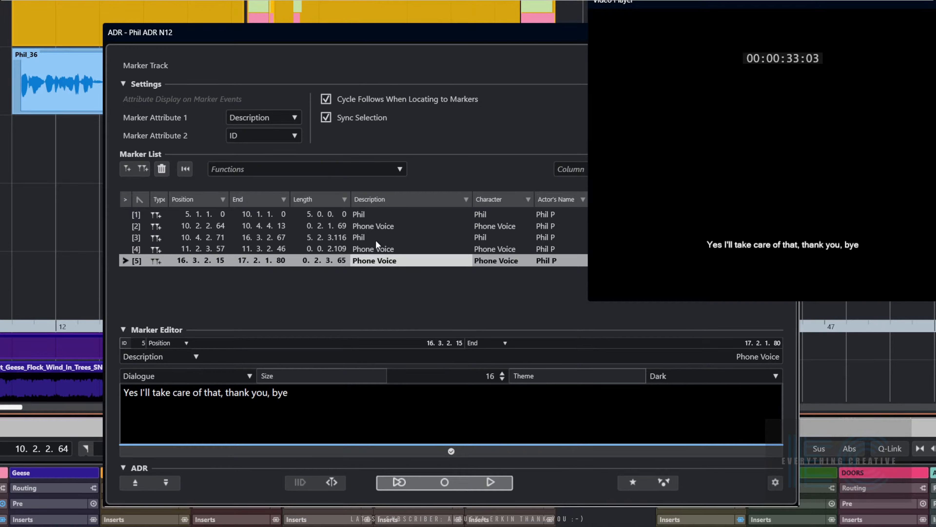
key("KP_Subtract")
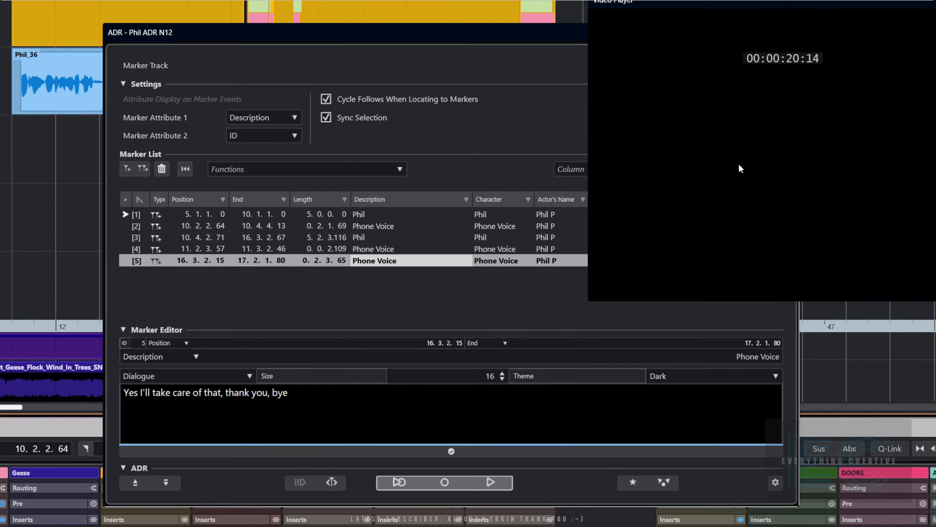
key("space")
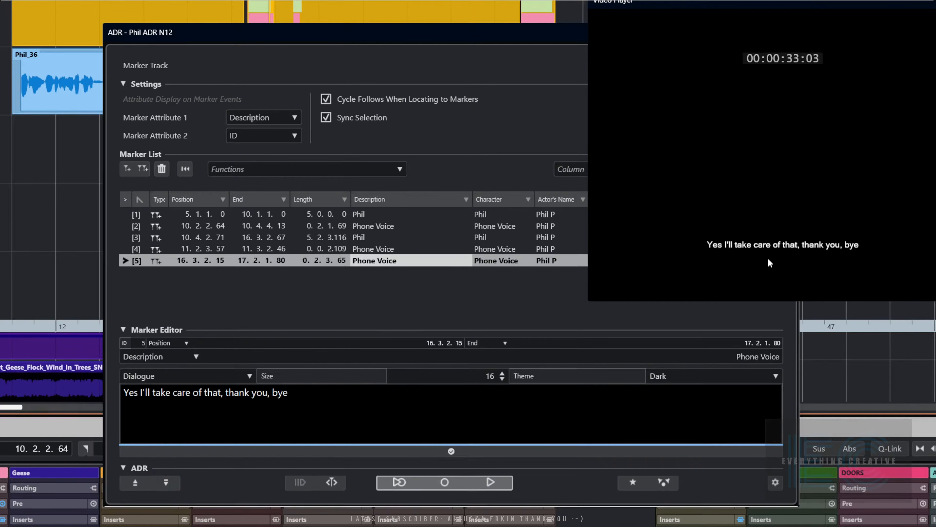
key("Escape")
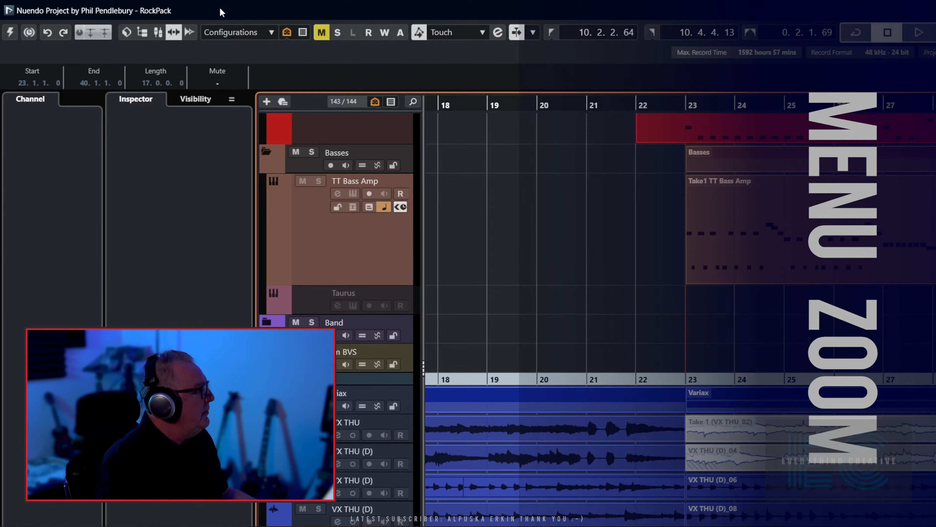
Step: Open the Trans project through the Hub, activate it, and play the dialogue from the left locator
mouse_move(220, 11)
left_click(436, 25)
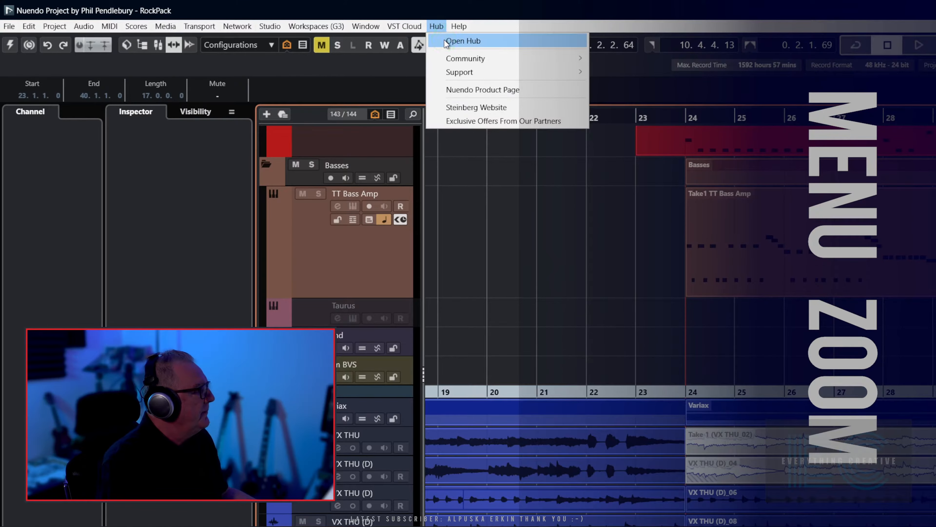
left_click(454, 36)
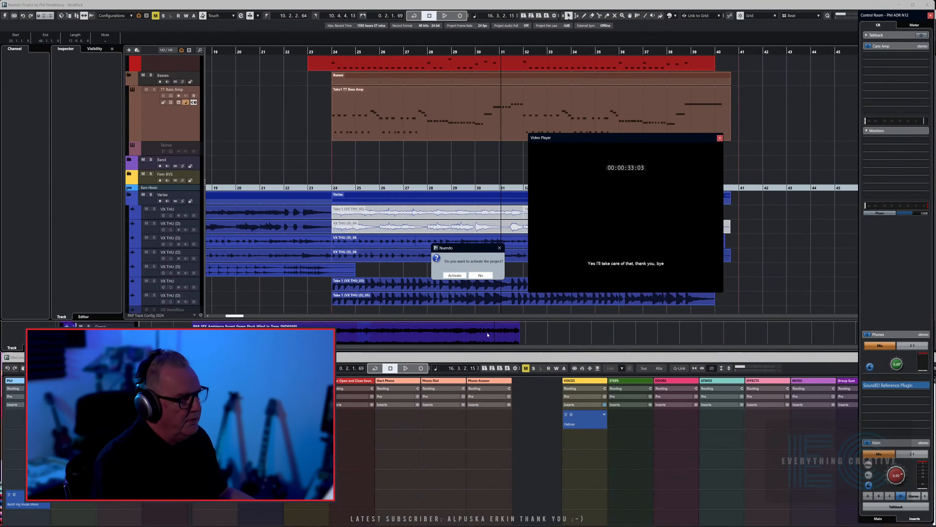
left_click(454, 276)
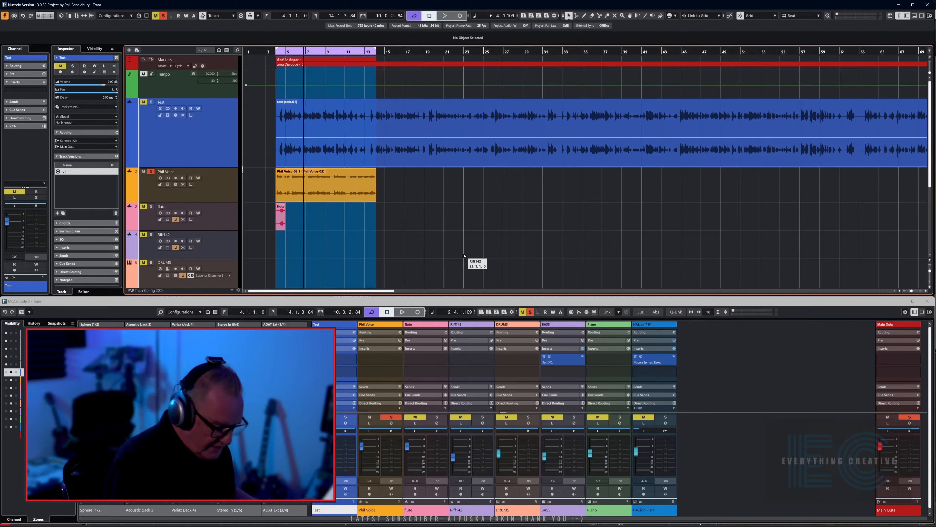
key("KP_1")
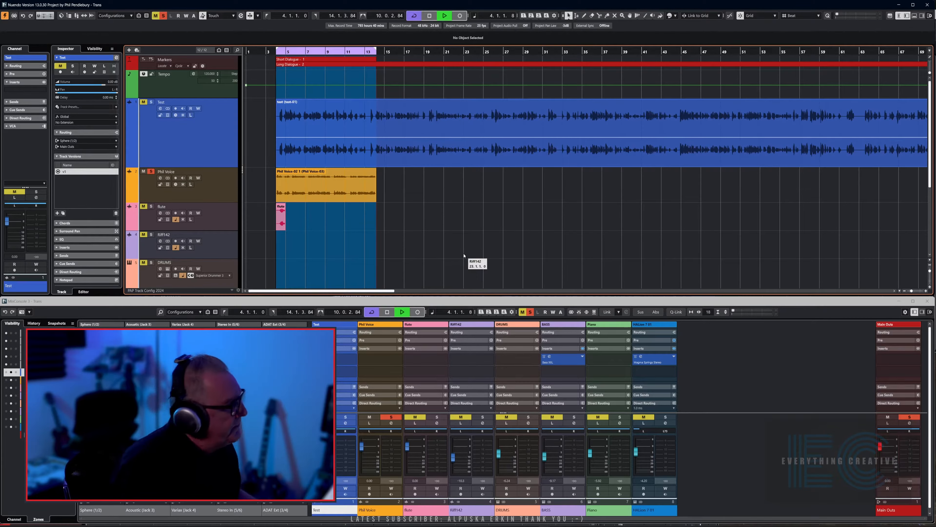
key("space")
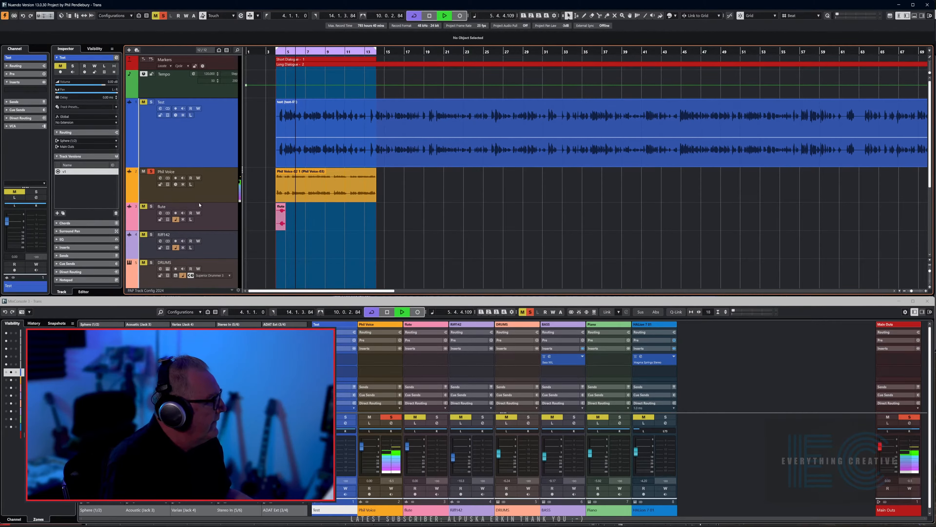
Step: Stop the dialogue playback and load VoiceDesigner into the voice track's first insert slot, placing its window over the empty timeline area
key("space")
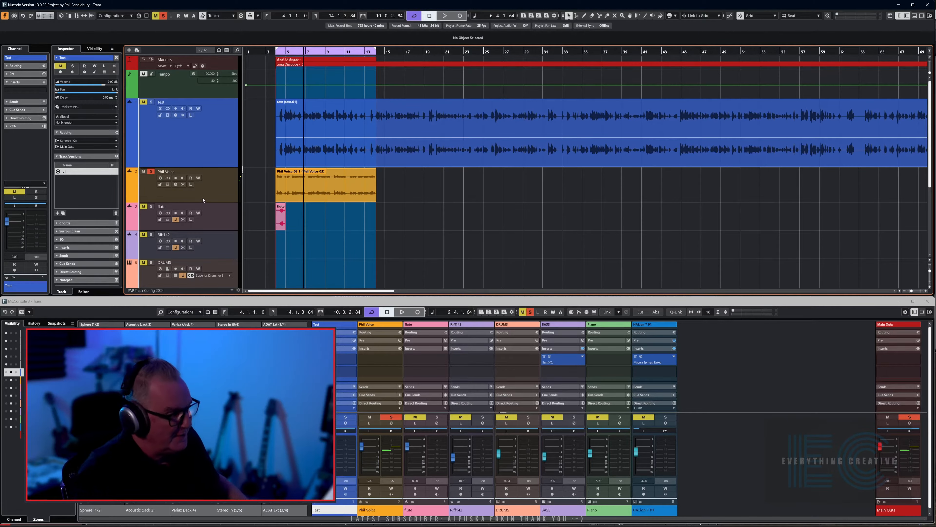
key("space")
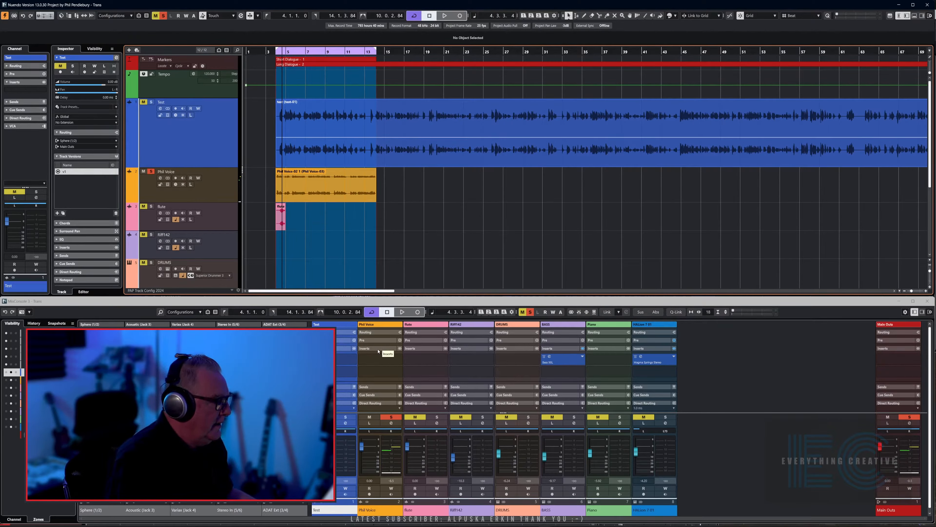
left_click(378, 350)
left_click(379, 351)
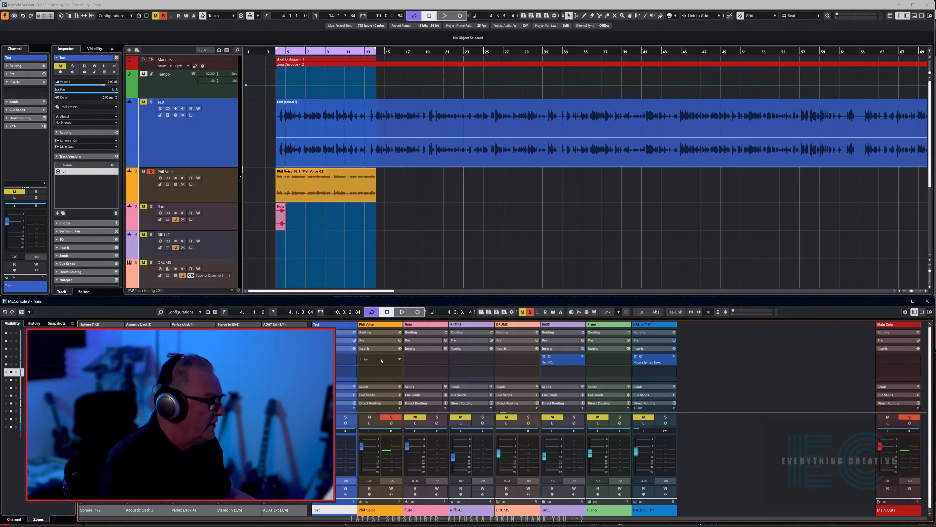
left_click(382, 361)
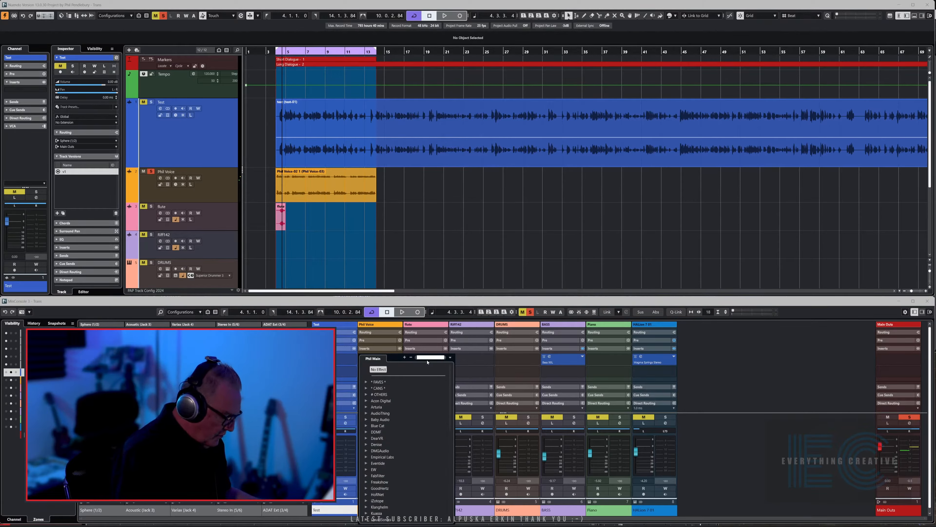
type("desig")
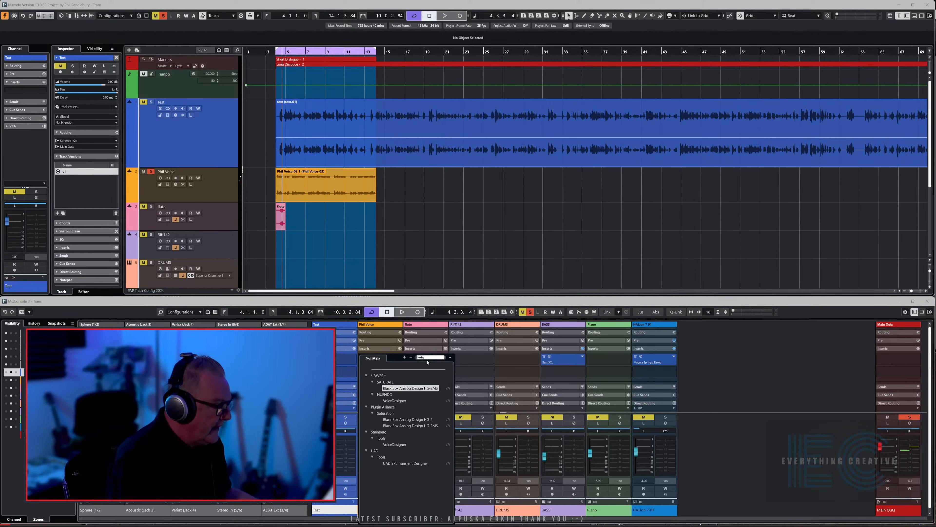
left_click(401, 445)
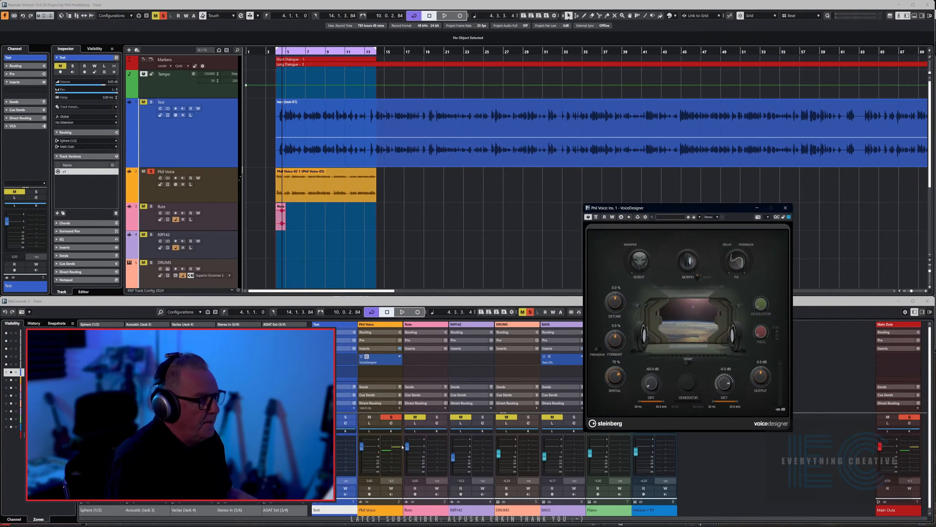
left_click_drag(688, 211, 487, 164)
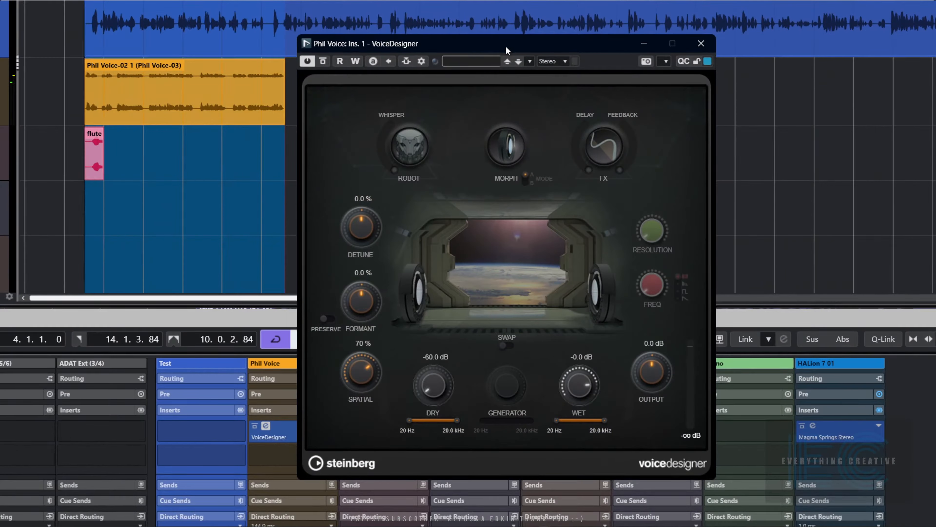
Step: Play the dialogue and try VoiceDesigner's Robot effect with Detune at -21.6 %, swapping Robot for Morph
key("space")
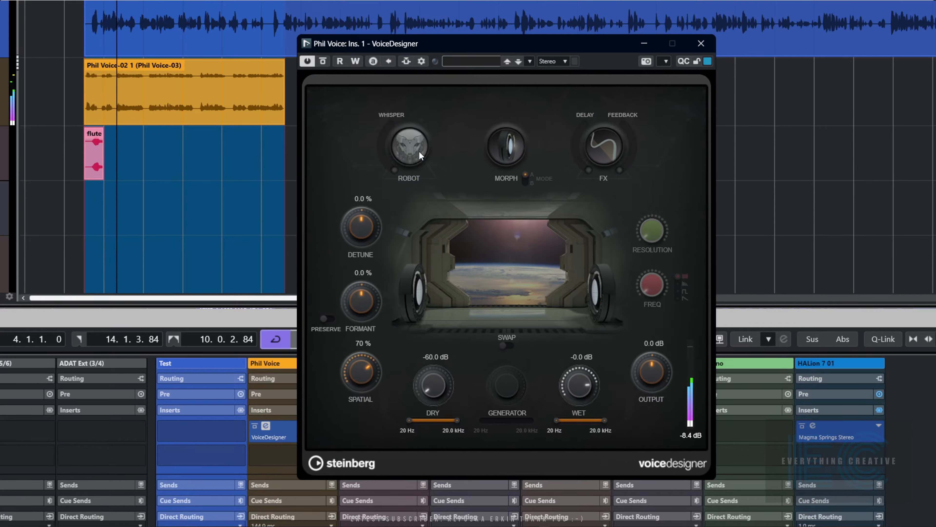
left_click(408, 151)
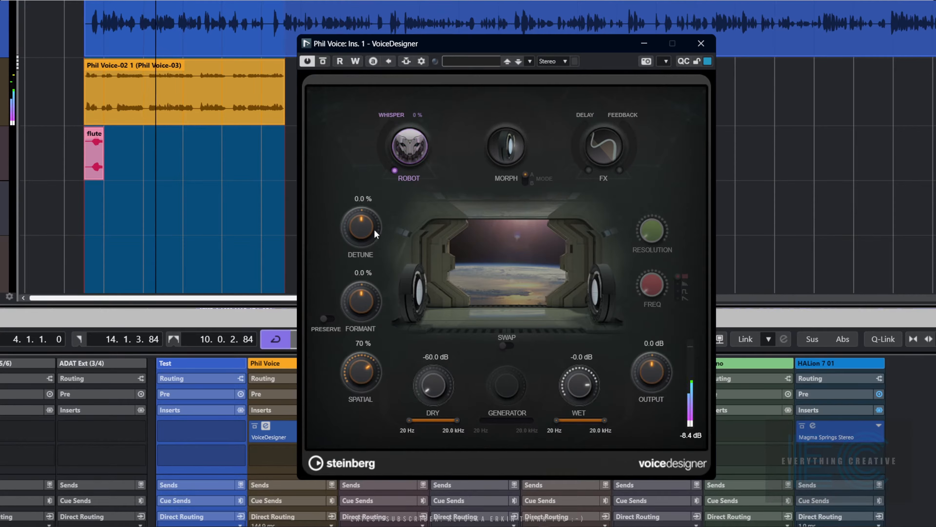
left_click_drag(374, 229, 410, 246)
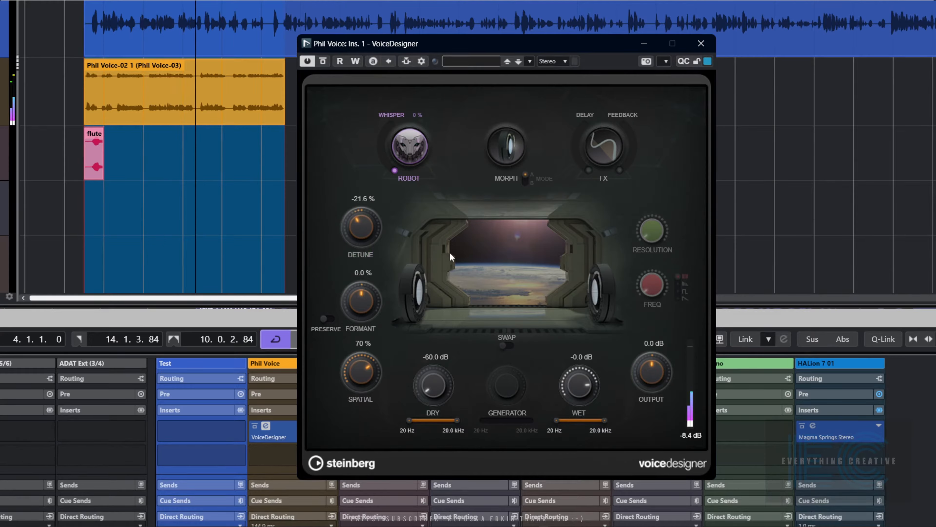
left_click(409, 146)
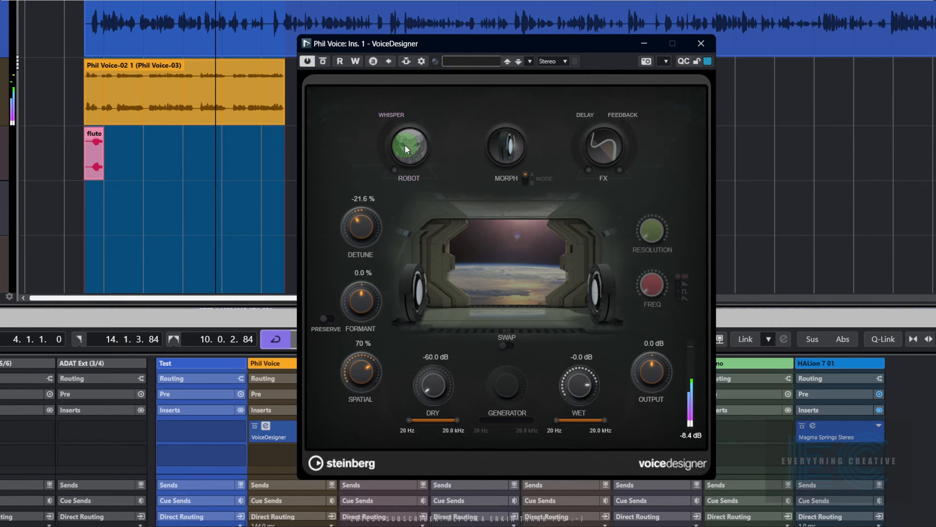
left_click(507, 146)
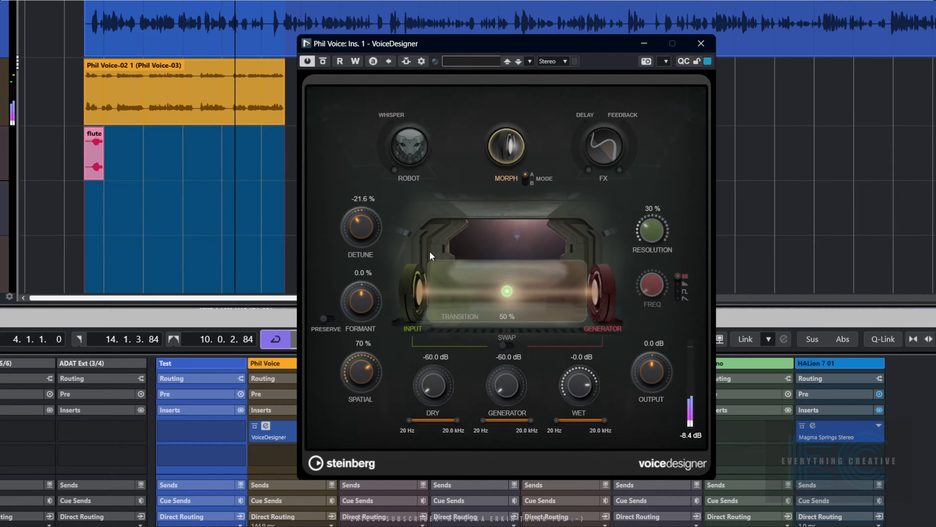
Step: Try VoiceDesigner with Detune at -21.6 %, Formant at -26.5 %, Preserve off and FX enabled, and set Morph's generator frequency to 100 Hz
mouse_move(355, 224)
left_mouse_down()
mouse_move(357, 236)
mouse_move(356, 226)
left_mouse_up()
left_click_drag(375, 301, 363, 320)
left_click(330, 318)
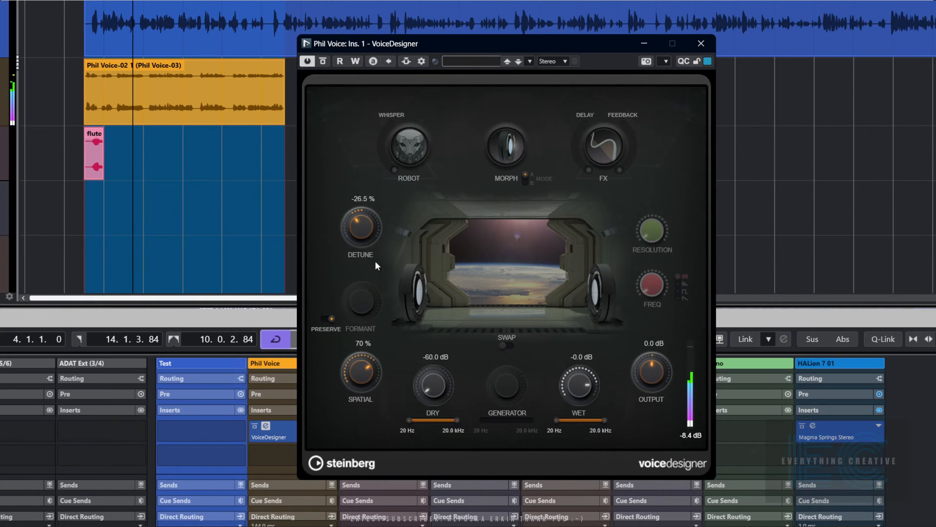
left_click(330, 318)
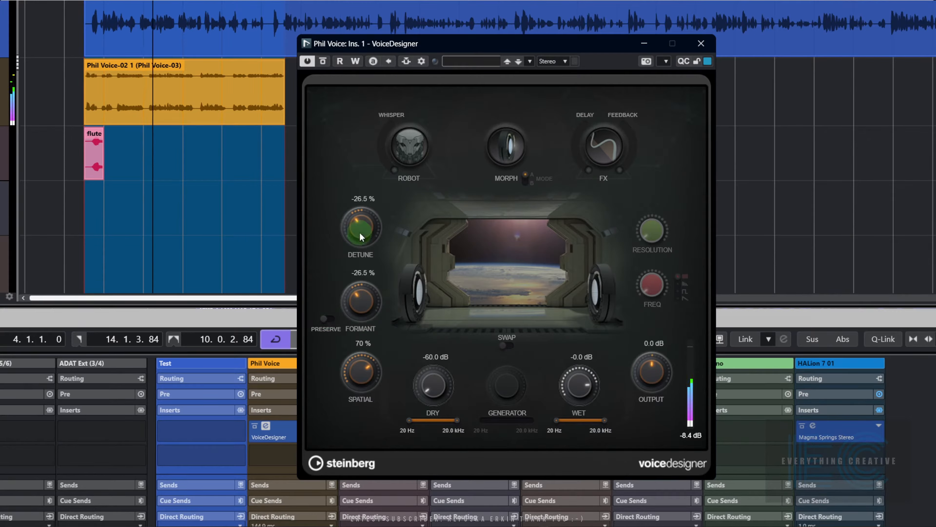
mouse_move(360, 232)
left_mouse_down()
mouse_move(358, 246)
mouse_move(357, 227)
left_mouse_up()
left_click(595, 146)
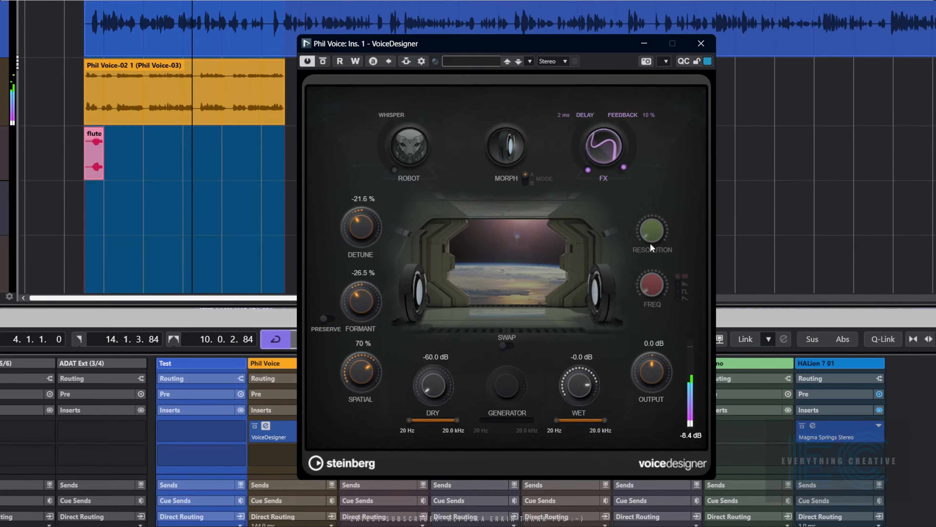
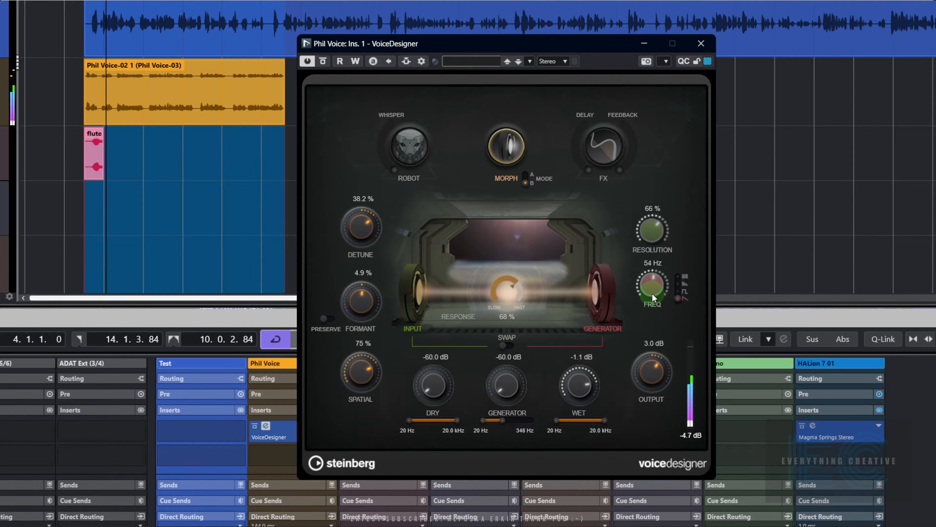
left_click_drag(651, 293, 660, 236)
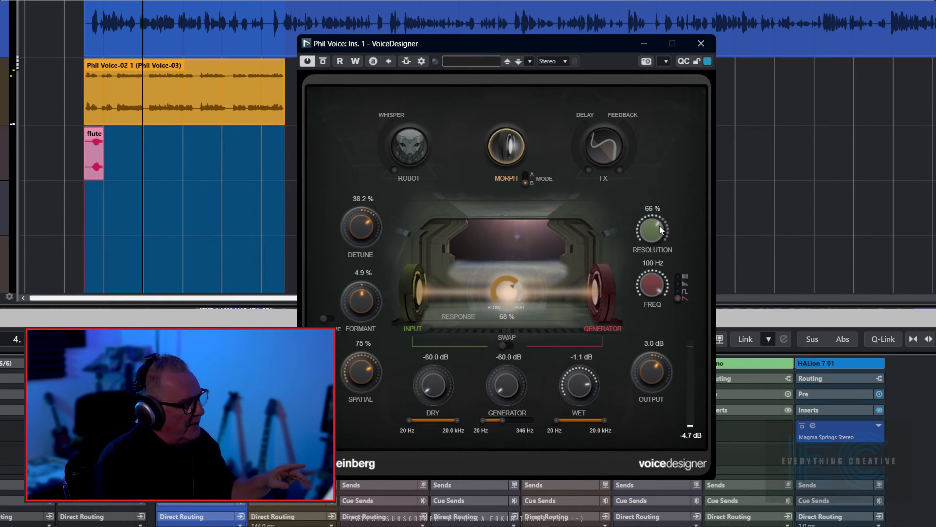
Step: Replace VoiceDesigner with PitchDriver on the voice track, discarding the VoiceDesigner changes, and move the new plug-in's window above the mixer
left_click(704, 45)
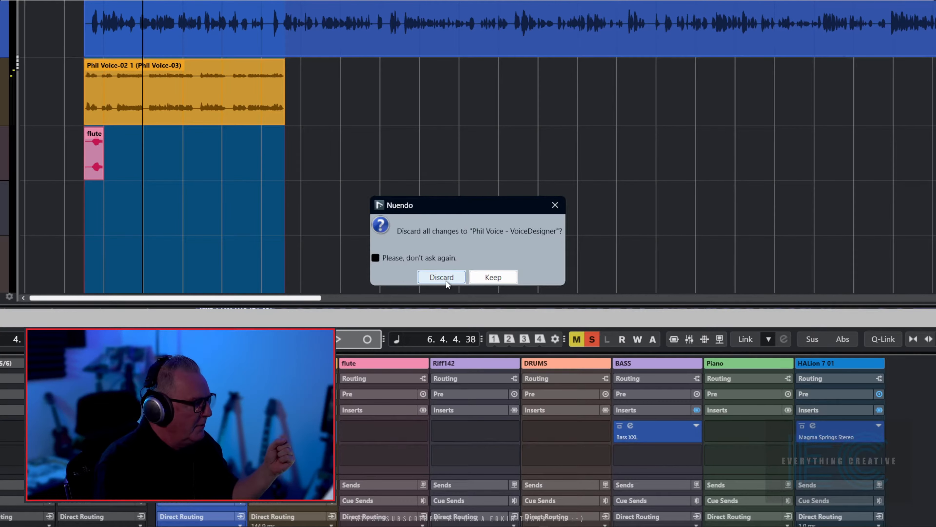
left_click(442, 277)
left_click(383, 428)
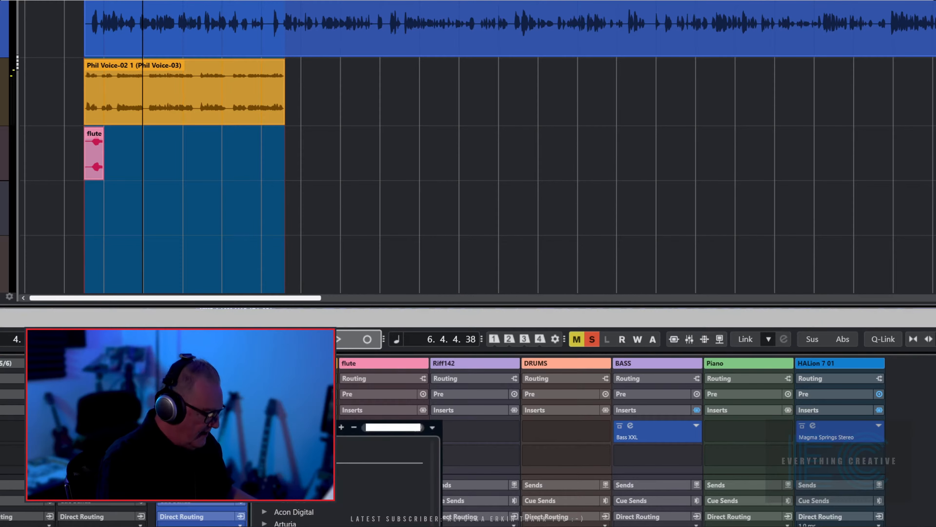
type("pitc")
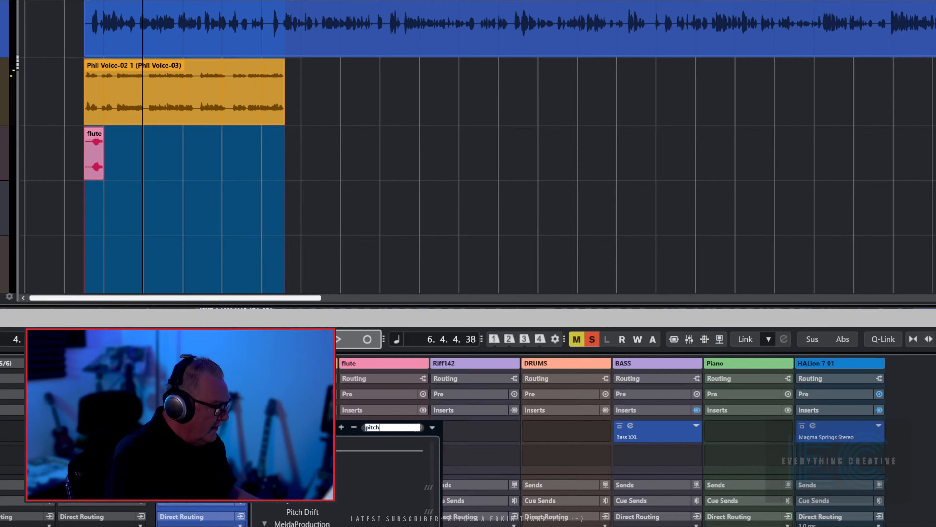
type("h")
key("Return")
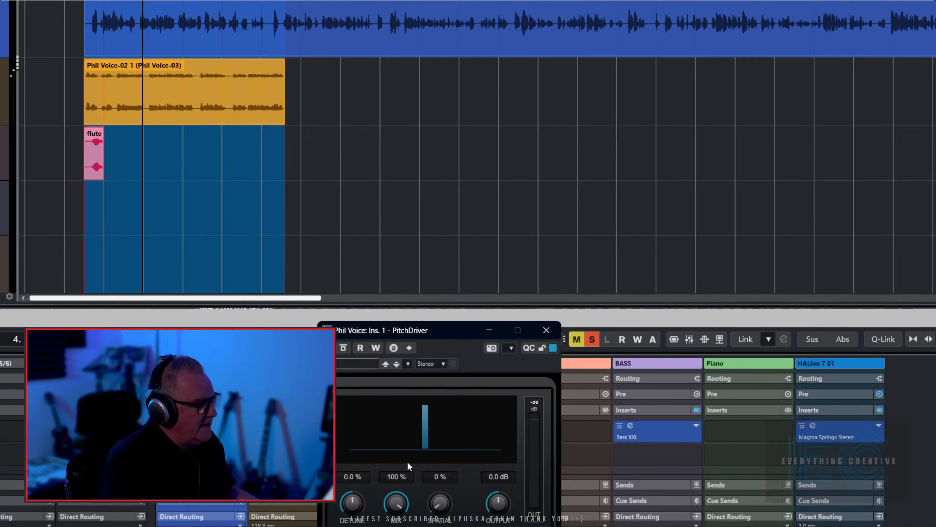
left_click_drag(451, 328, 517, 136)
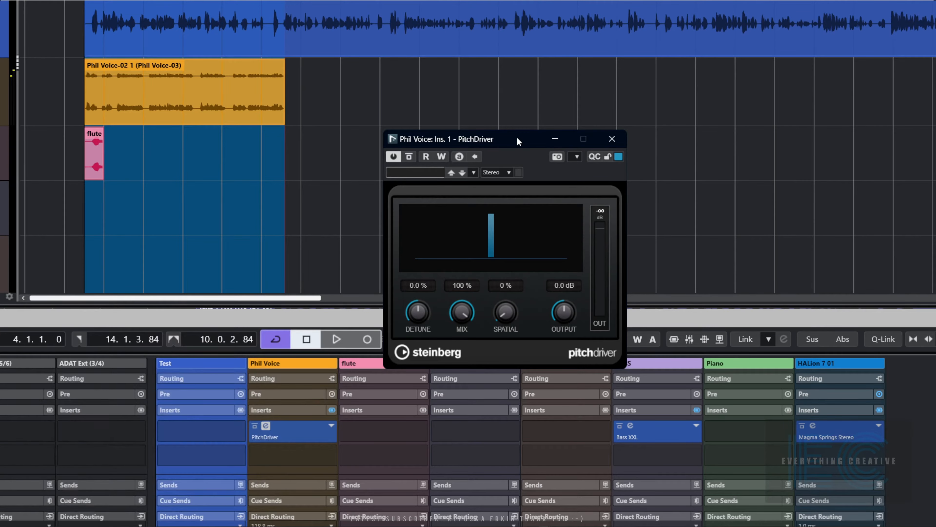
Step: Play the dialogue through PitchDriver while adjusting the detuning, ending with Detune at -4.9 %
key("space")
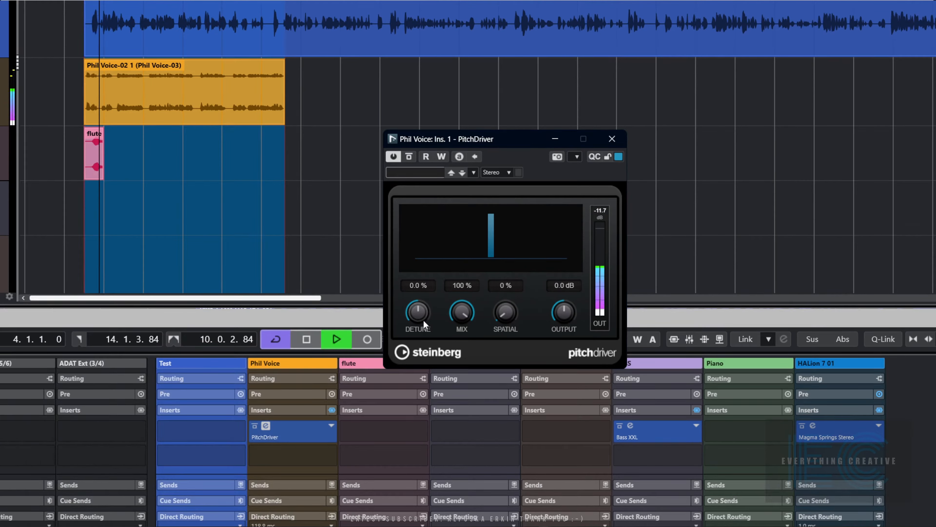
left_click_drag(416, 312, 417, 317)
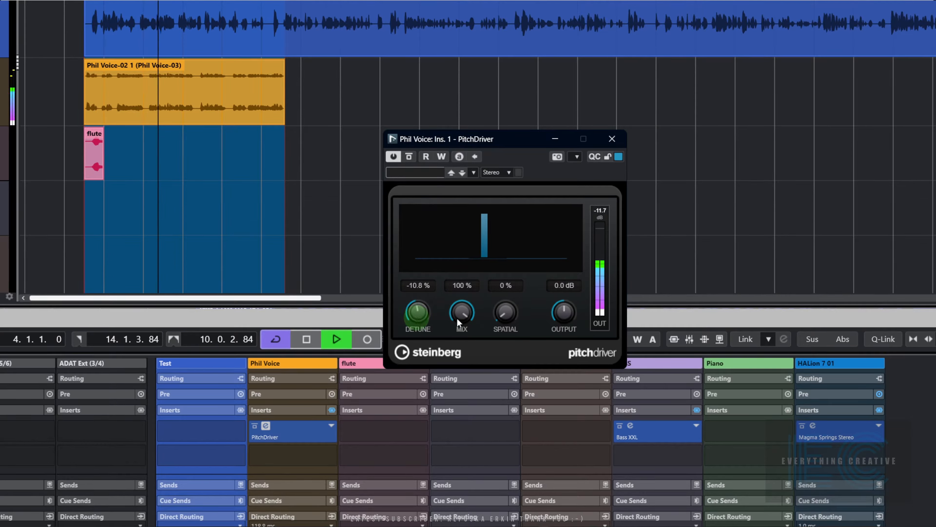
left_click_drag(502, 309, 568, 321)
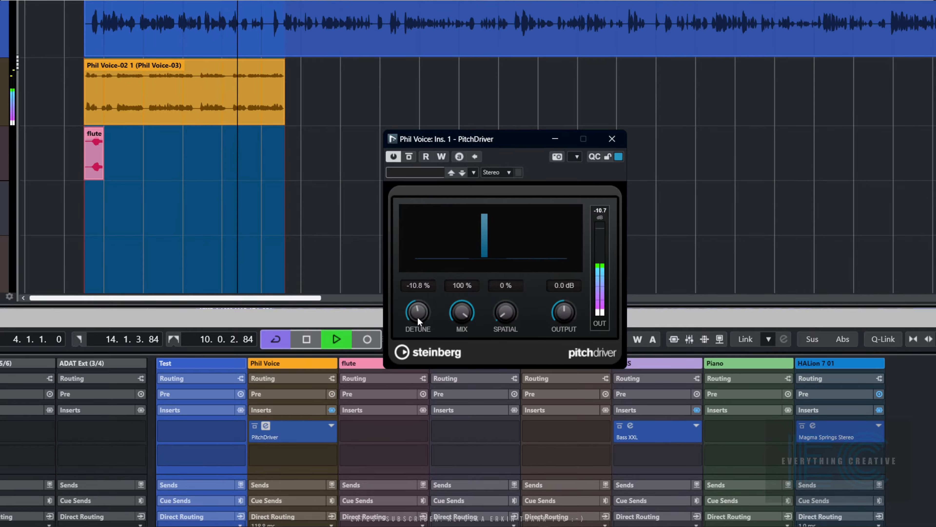
mouse_move(418, 317)
left_mouse_down()
mouse_move(421, 310)
mouse_move(422, 320)
left_mouse_up()
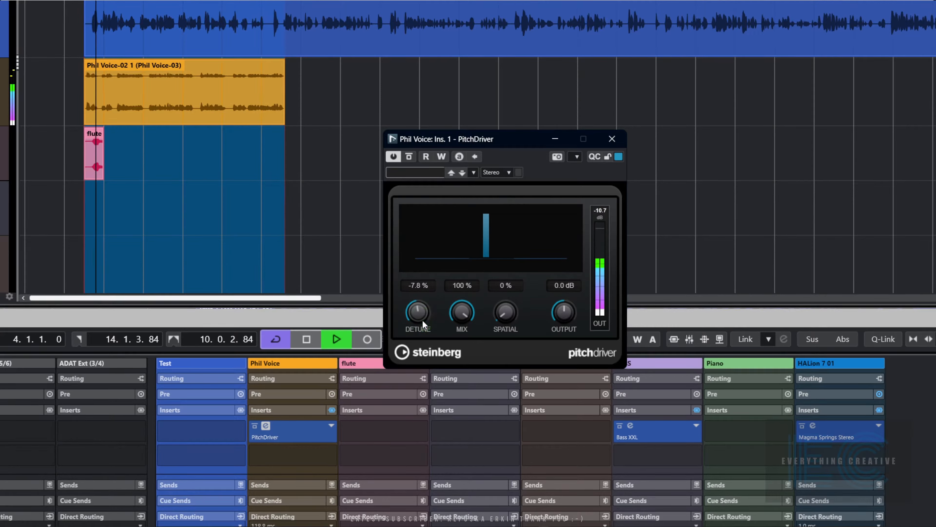
key("space")
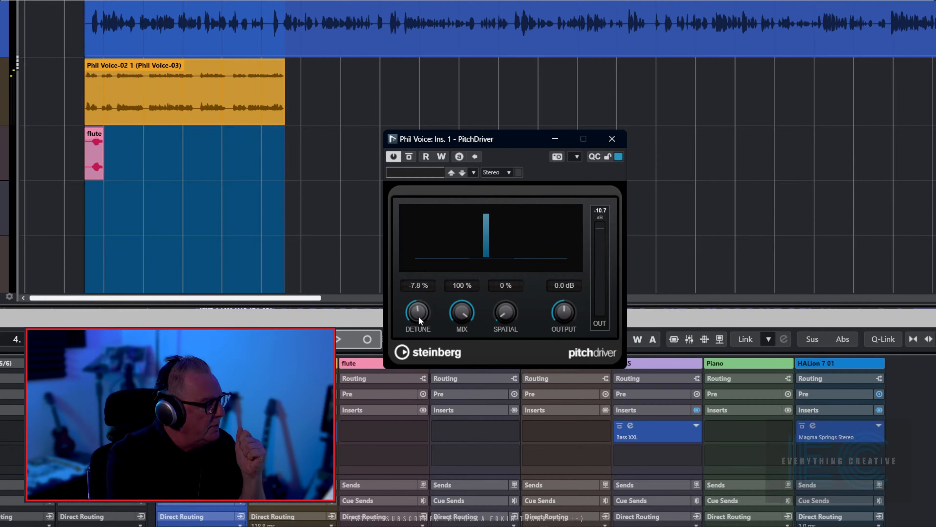
left_click_drag(419, 316, 418, 315)
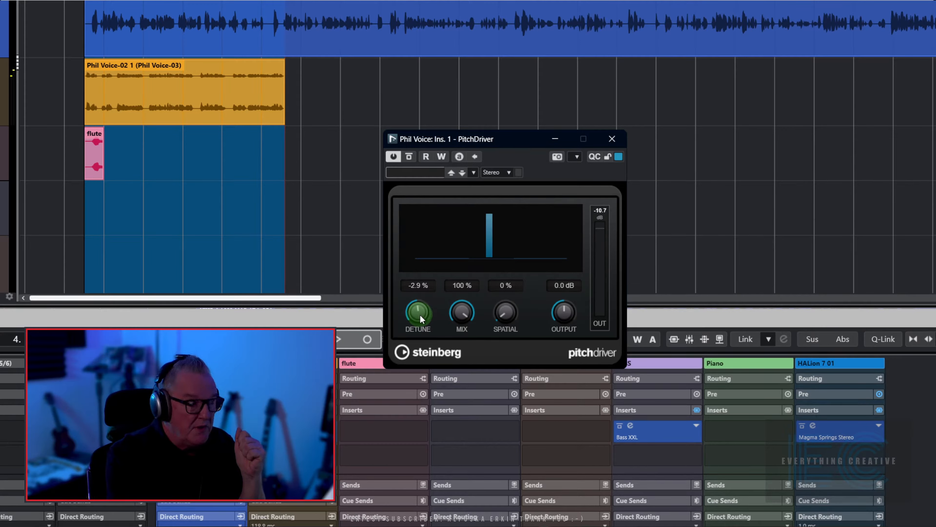
key("space")
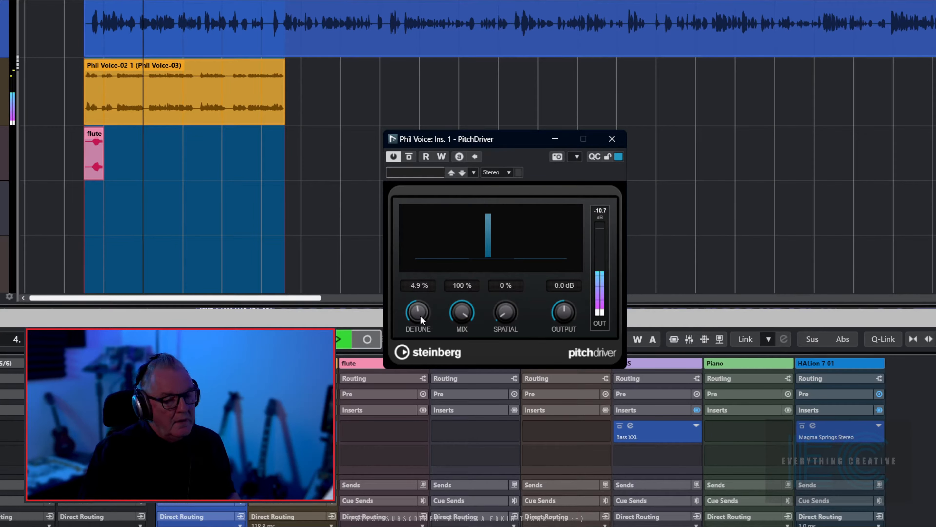
Step: Play the dialogue from its start with PitchDriver bypassed to hear the unprocessed voice
key("space")
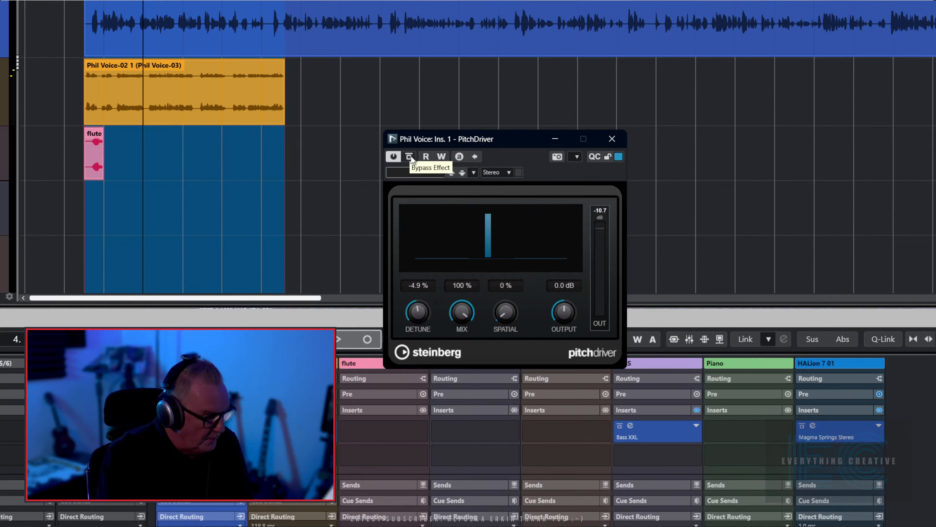
key("Home")
key("space")
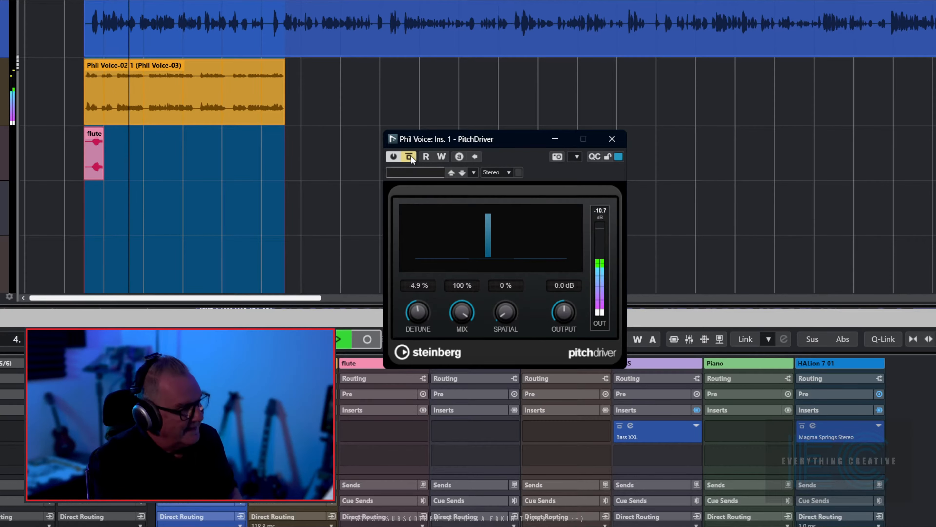
key("space")
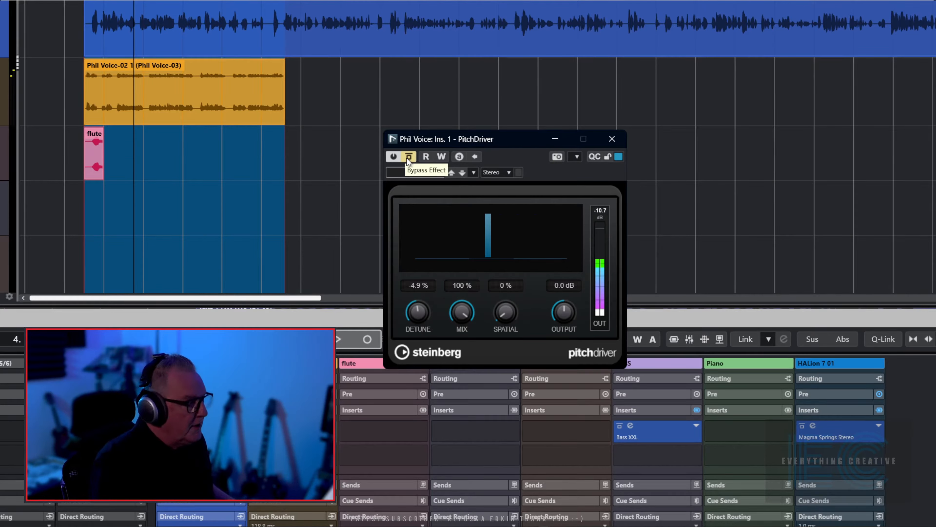
Step: Replace PitchDriver with the Randomizer plug-in on the voice track, discarding the PitchDriver changes
left_click(618, 138)
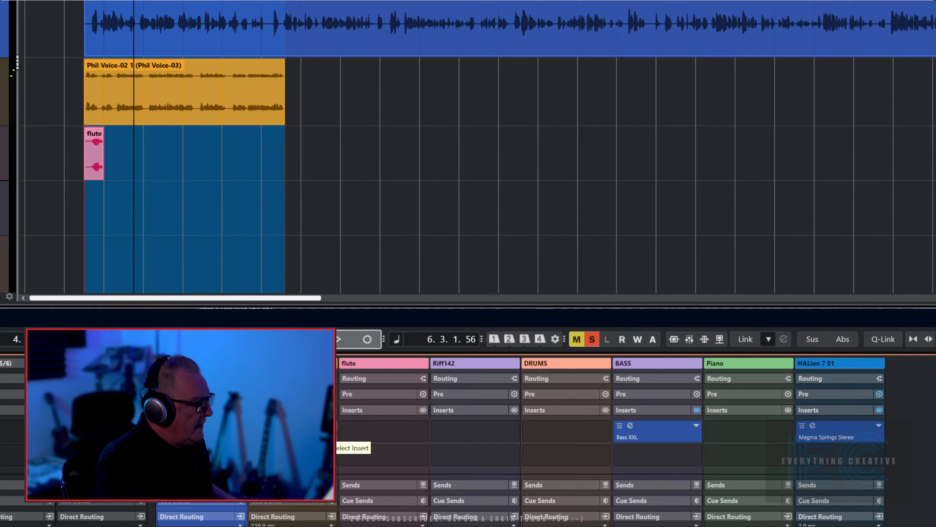
left_click(345, 430)
type("rans")
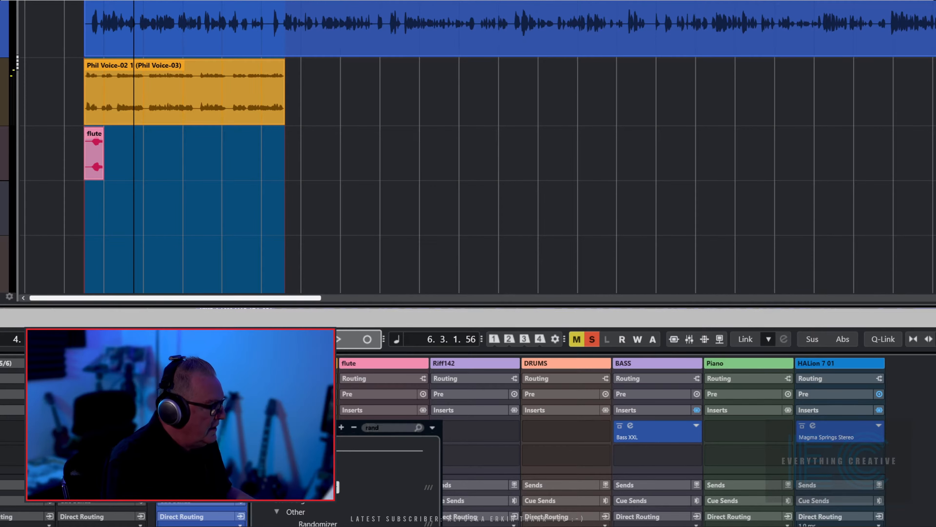
left_click(336, 485)
left_click(442, 277)
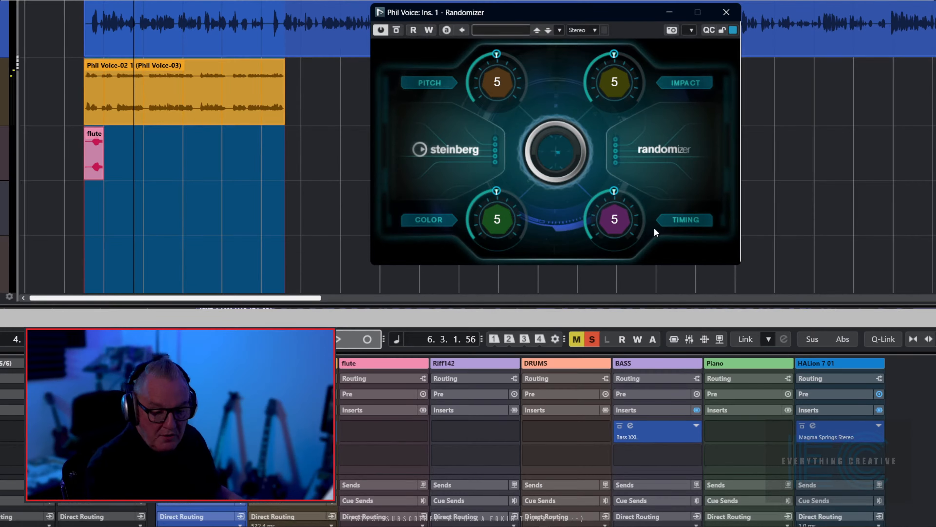
Step: Play the dialogue through Randomizer while trying different Pitch amounts, ending with Pitch at 2
key("space")
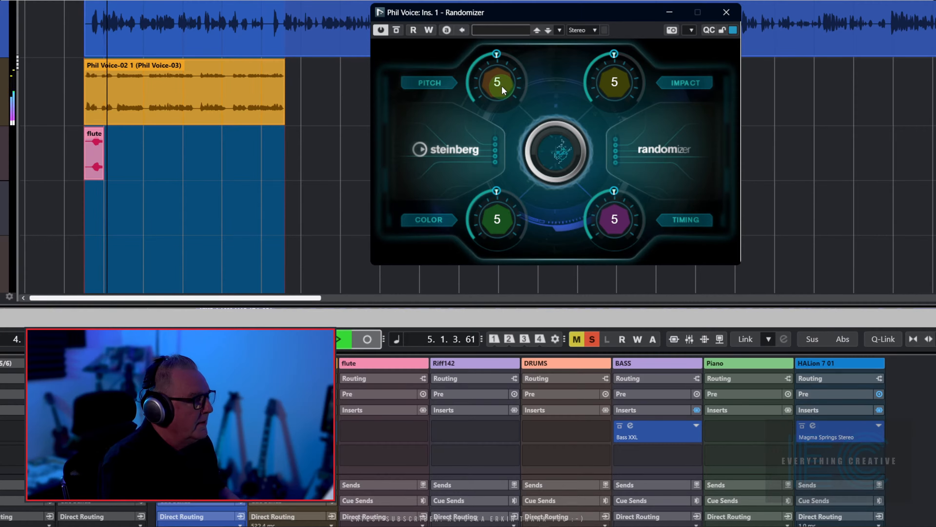
scroll(502, 84, "up", 1)
key("space")
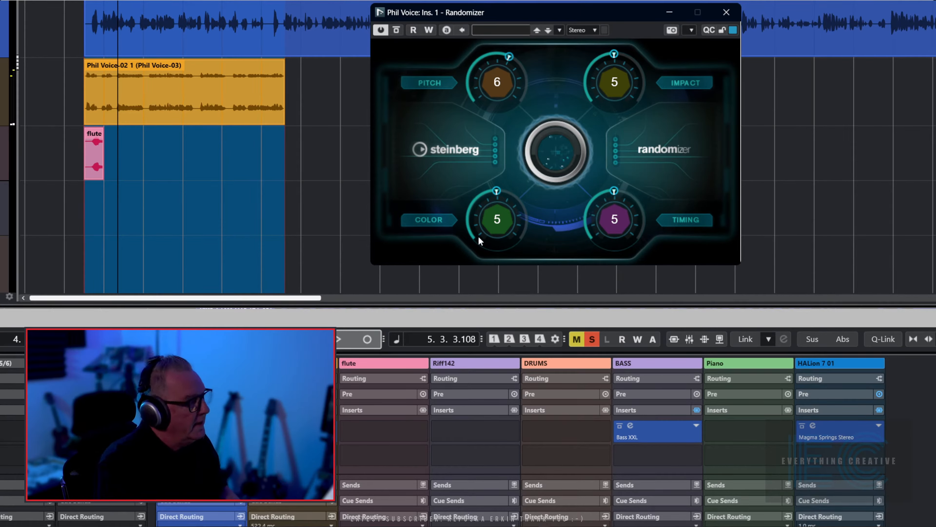
mouse_move(491, 95)
left_mouse_down()
mouse_move(497, 67)
mouse_move(495, 98)
left_mouse_up()
scroll(495, 99, "down", 5)
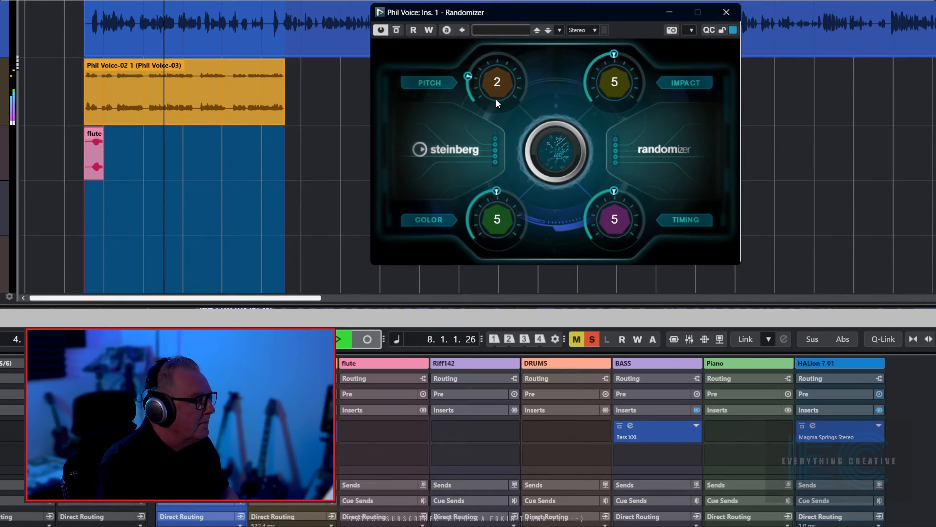
Step: Keep the dialogue playing and set Randomizer's Impact to 3, Timing to 2 and Color to 5
scroll(603, 85, "down", 3)
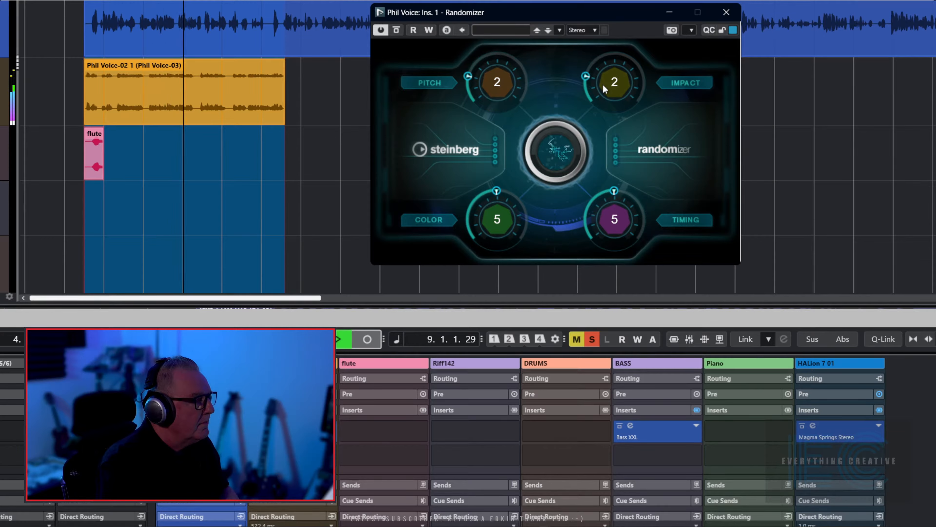
scroll(603, 84, "up", 1)
scroll(492, 210, "up", 5)
scroll(492, 210, "down", 4)
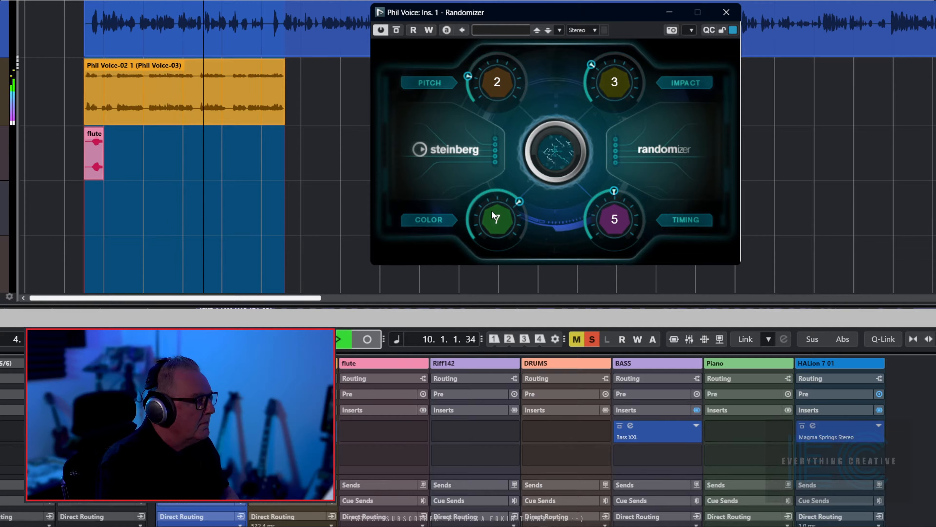
scroll(614, 224, "down", 3)
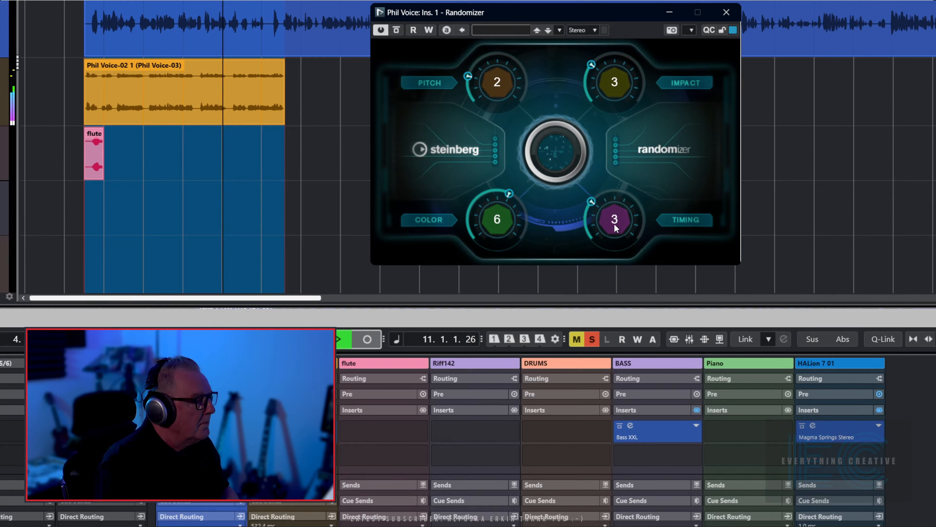
left_click(563, 160)
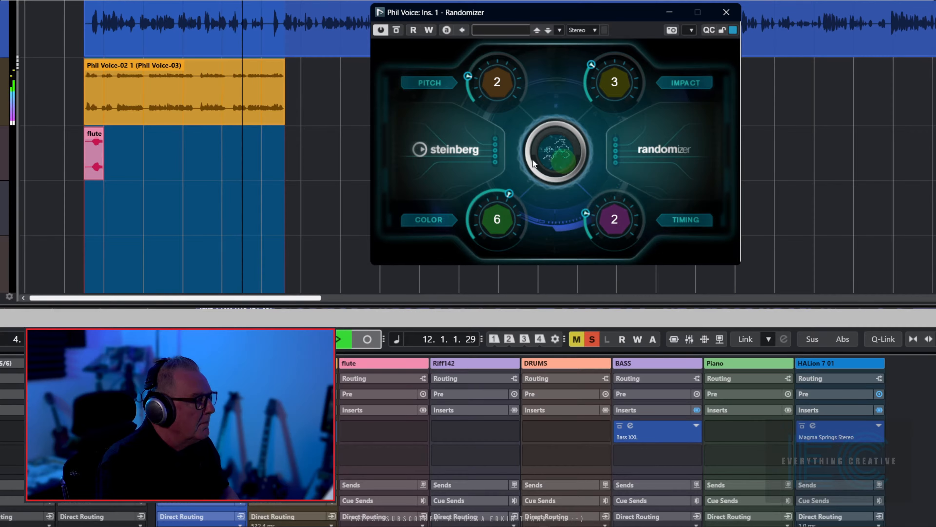
scroll(500, 206, "down", 1)
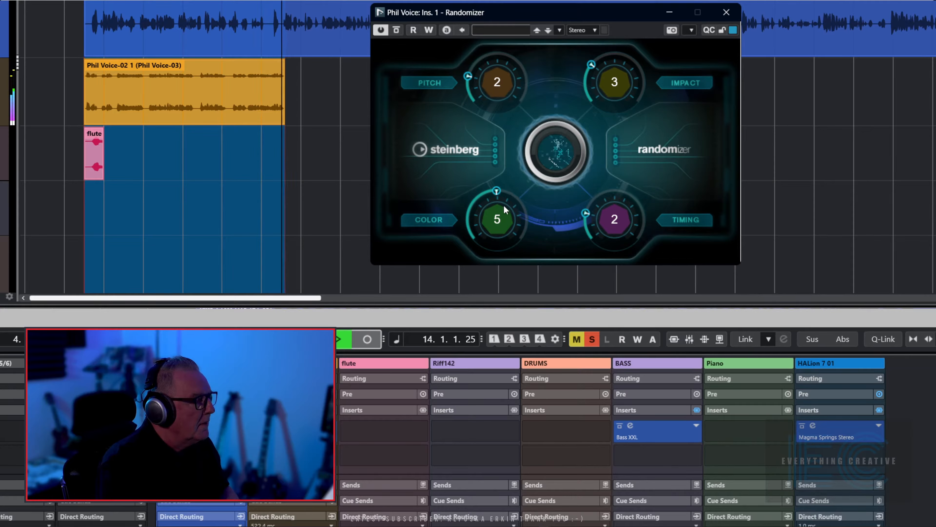
Step: Isolate Randomizer's pitch variation during playback by setting Color, Timing and Impact to 0 and Pitch to 5
scroll(512, 217, "down", 5)
scroll(627, 225, "down", 2)
scroll(615, 91, "down", 3)
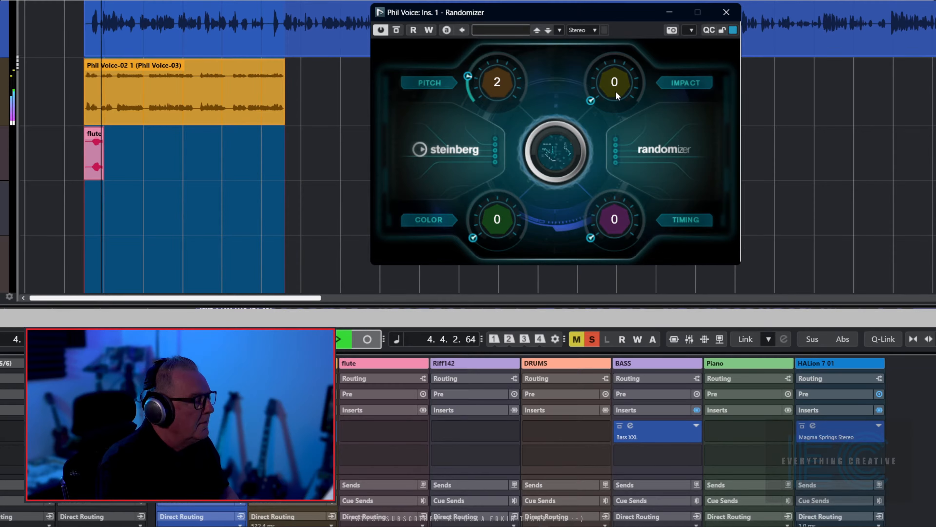
scroll(499, 87, "up", 2)
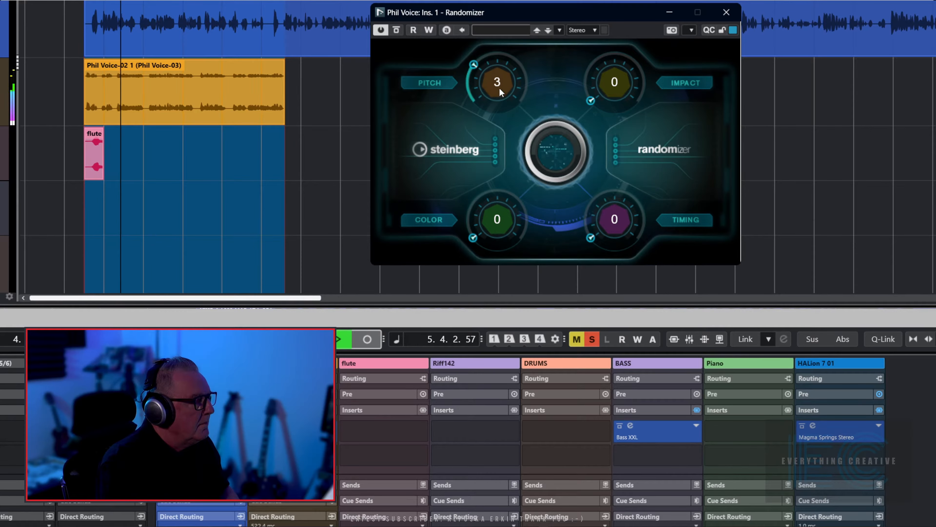
scroll(499, 87, "up", 1)
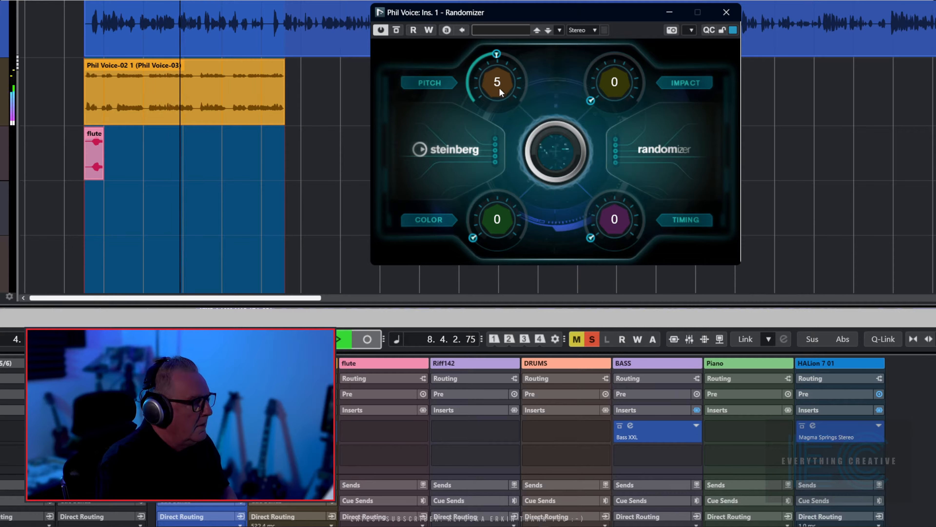
left_click_drag(590, 103, 590, 81)
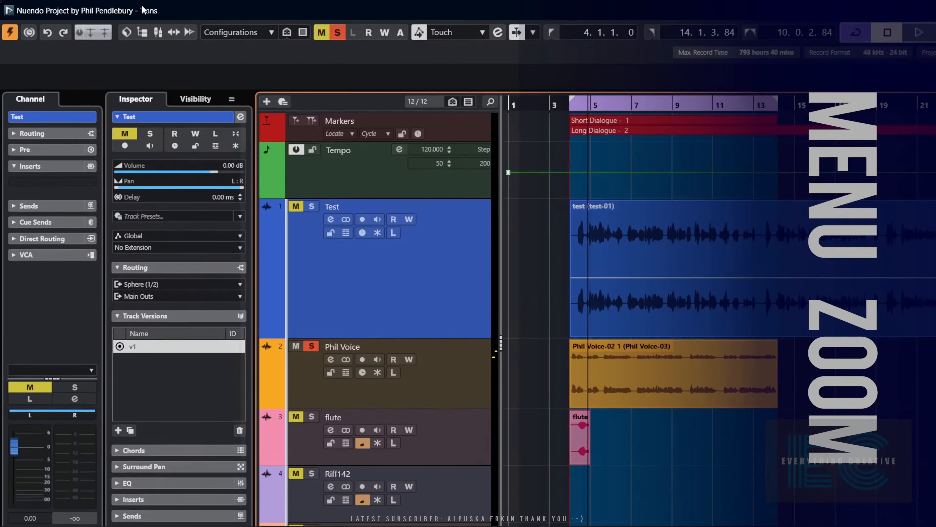
Step: Open the Audio Alignment Panel, try the test clip as alignment reference, clear it and close the panel
mouse_move(42, 13)
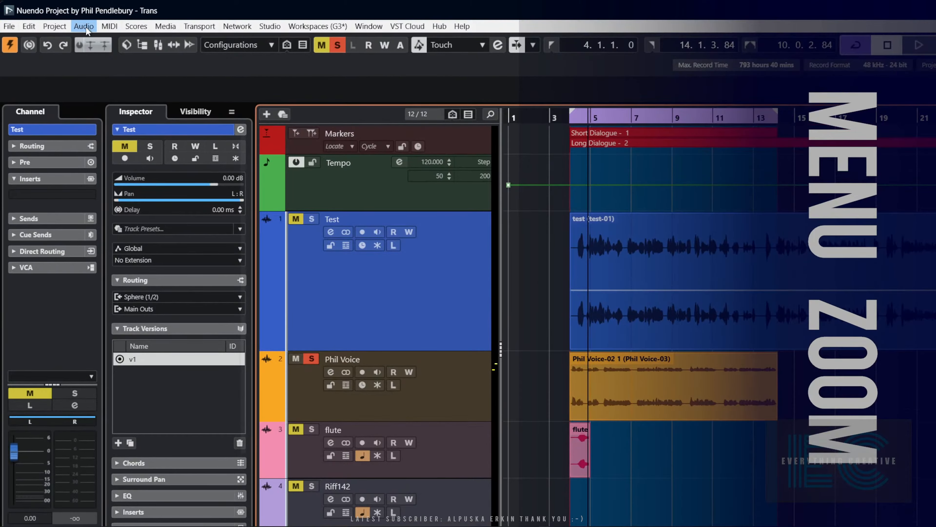
left_click(77, 28)
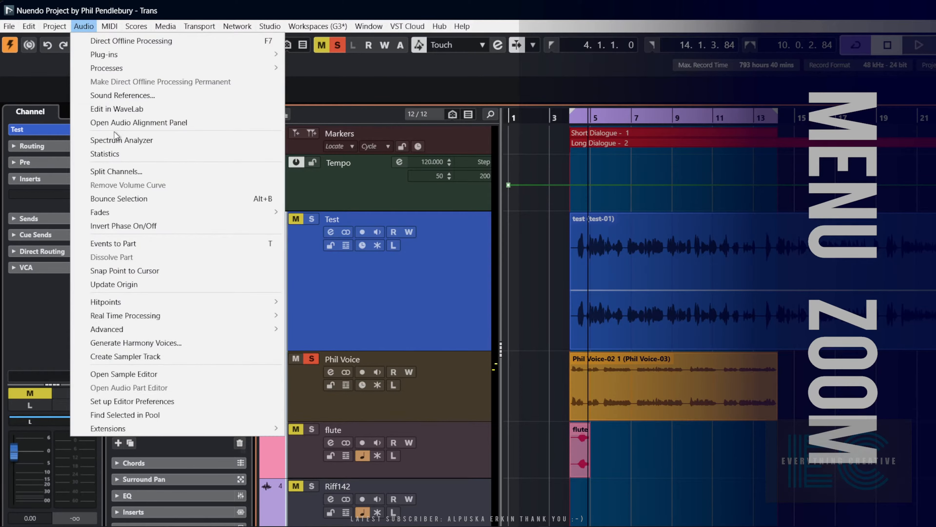
left_click(121, 123)
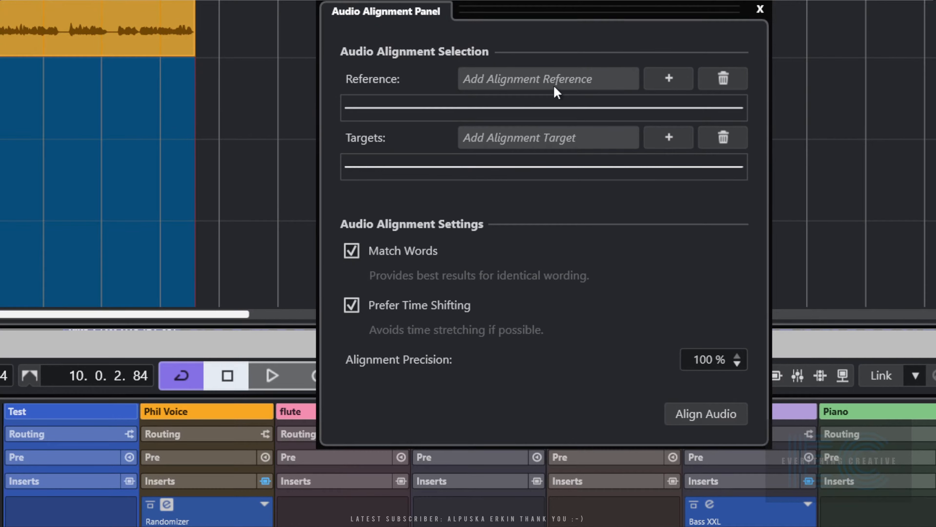
left_click(669, 78)
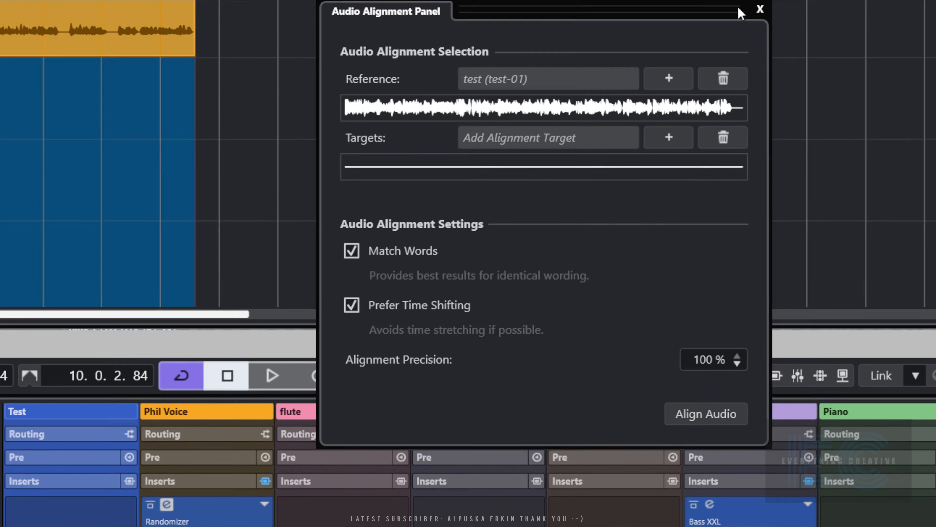
left_click(724, 78)
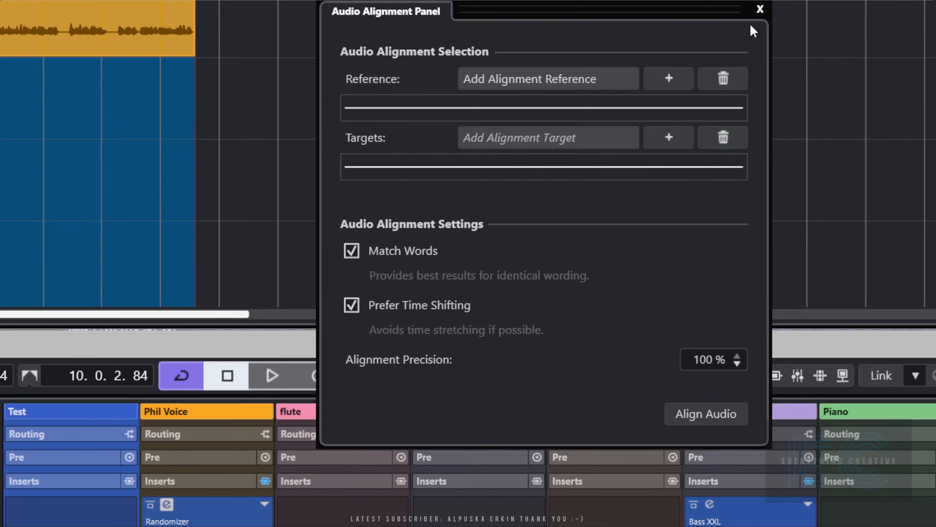
left_click(760, 9)
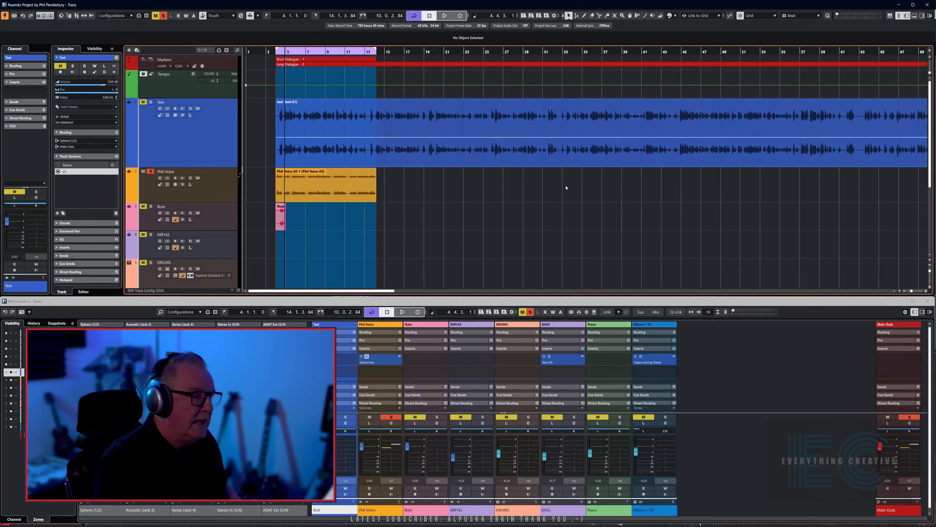
Step: Open the orange voice clip in the Sample Editor and show its pitch segments with VariAudio editing
double_click(457, 164)
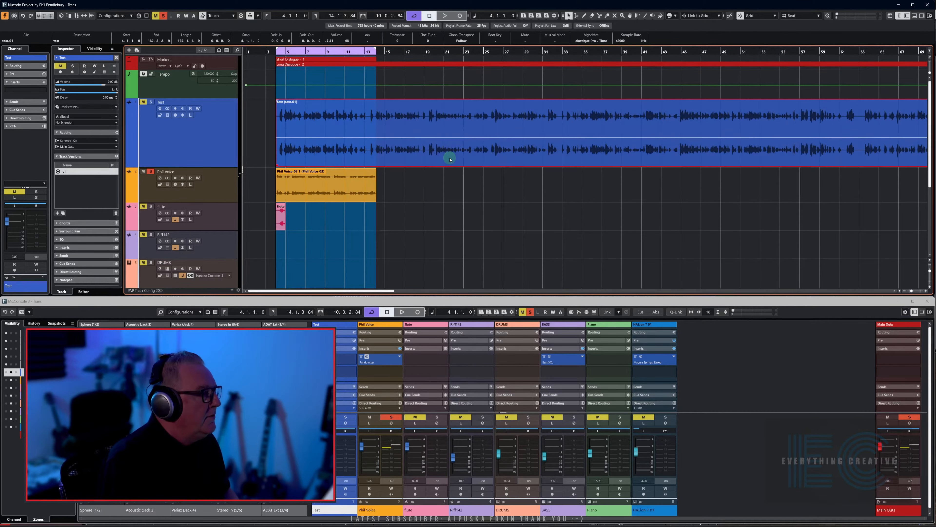
left_click(695, 143)
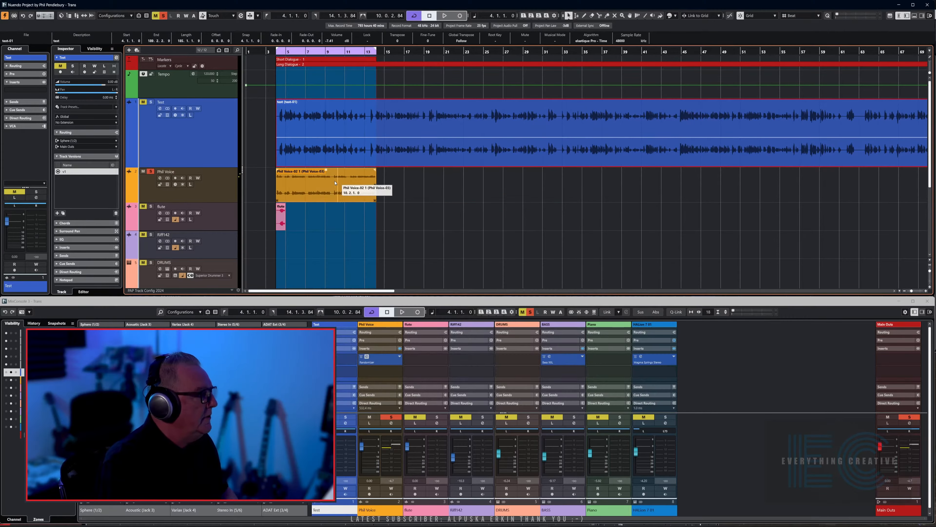
double_click(333, 184)
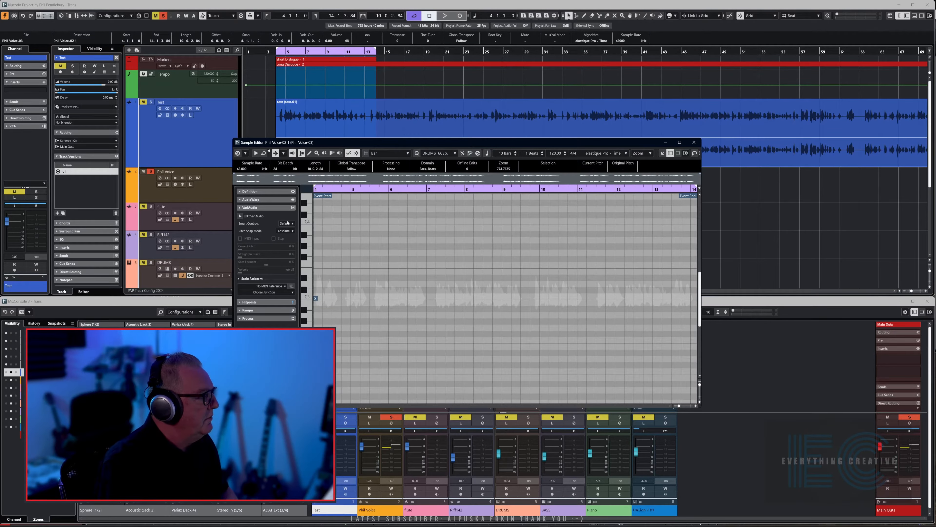
left_click(242, 208)
left_click(241, 208)
left_click(241, 208)
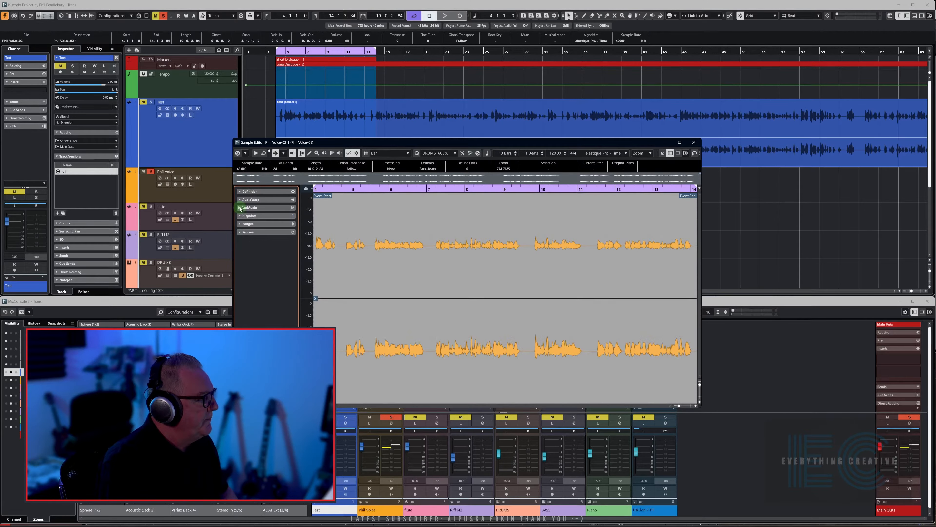
left_click(241, 208)
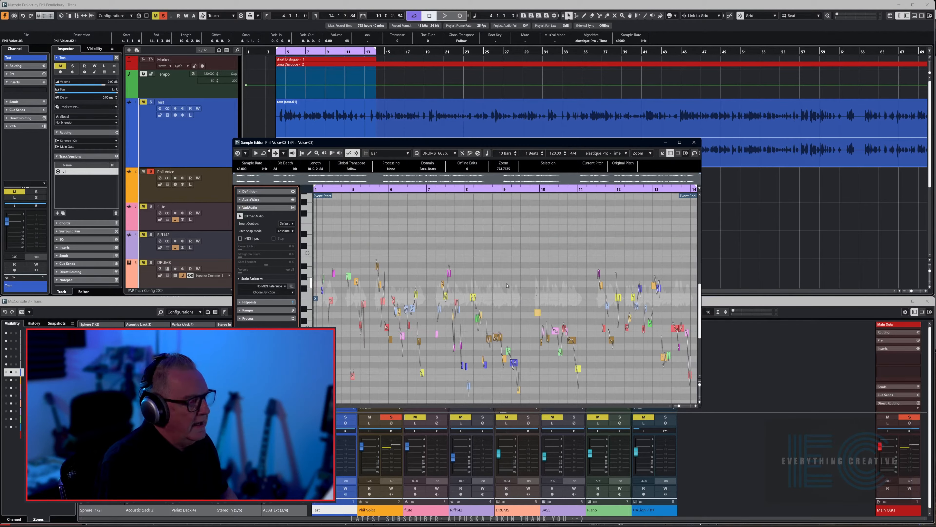
Step: Play the voice phrase from bar 8 in the Sample Editor
scroll(521, 283, "up", 5)
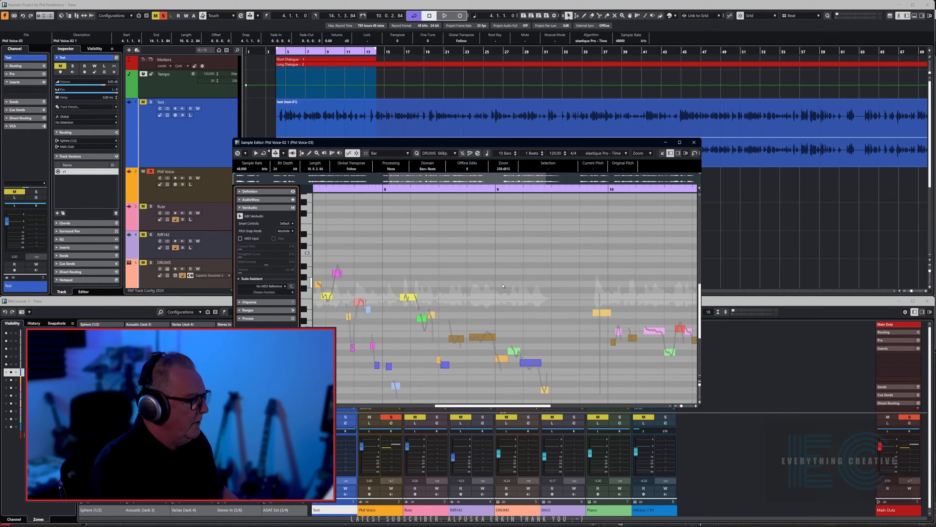
left_click(353, 188)
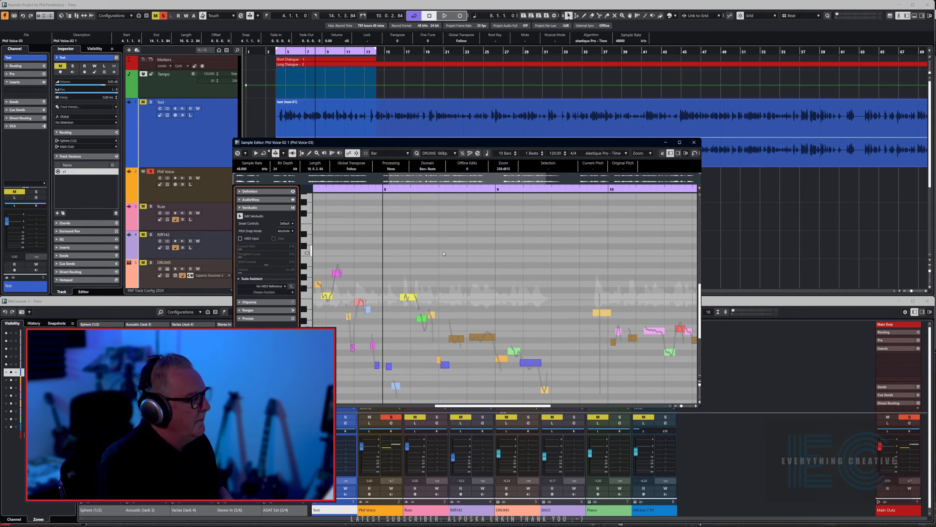
key("space")
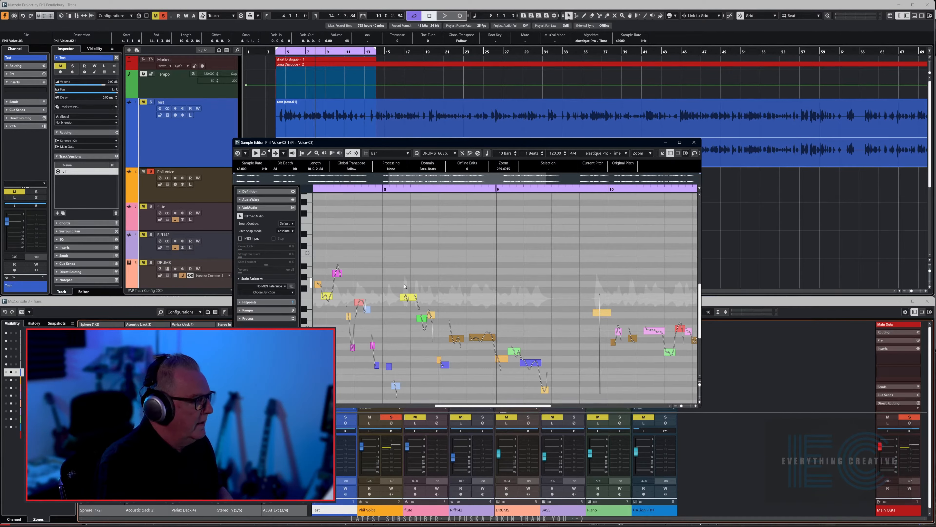
Step: Select the pitch segments of the phrase starting at bar 8 and raise them by about eight semitones
left_click_drag(398, 282, 563, 392)
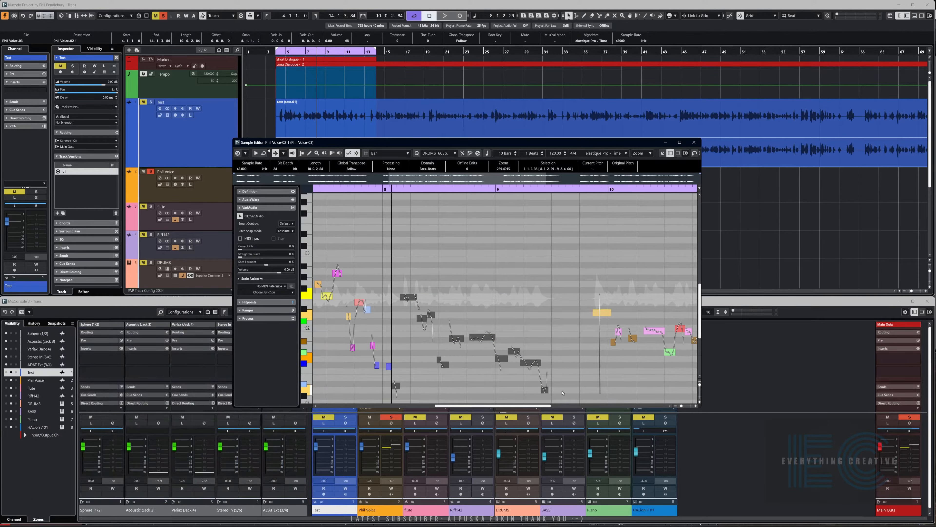
key("Up")
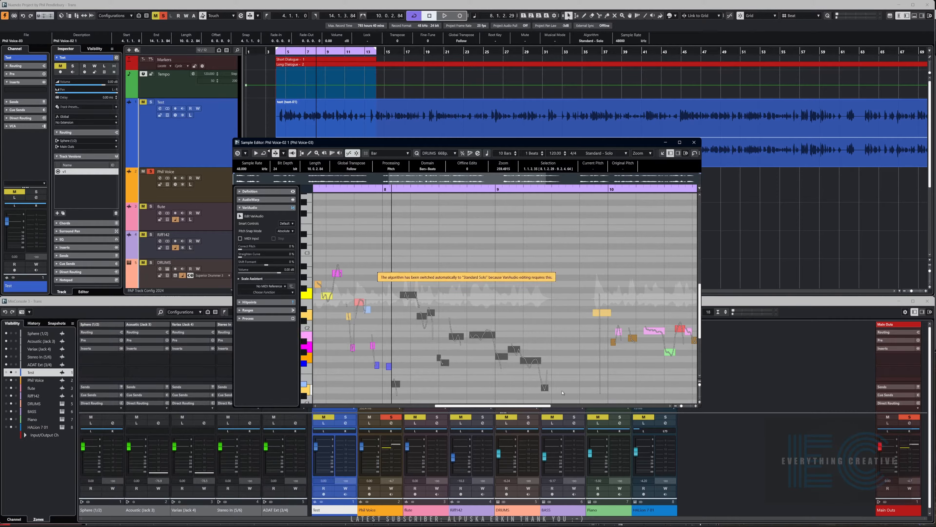
key("Up")
key("Up")
key("Up")
key("Up")
key("Up")
key("Up")
key("Up")
key("Up")
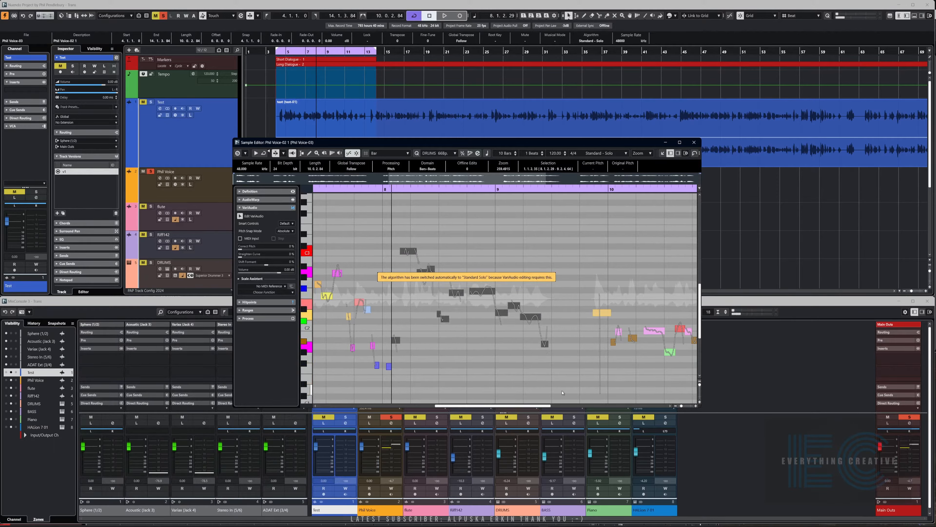
Step: Play the shifted phrase while lowering its segments by four semitones, and close the Sample Editor
key("space")
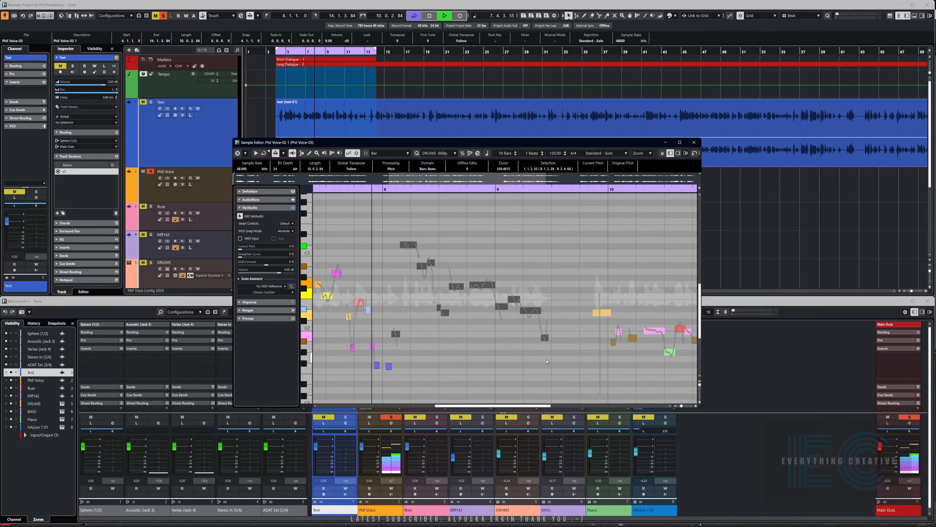
key("Down")
key("Down")
key("Down")
key("Down")
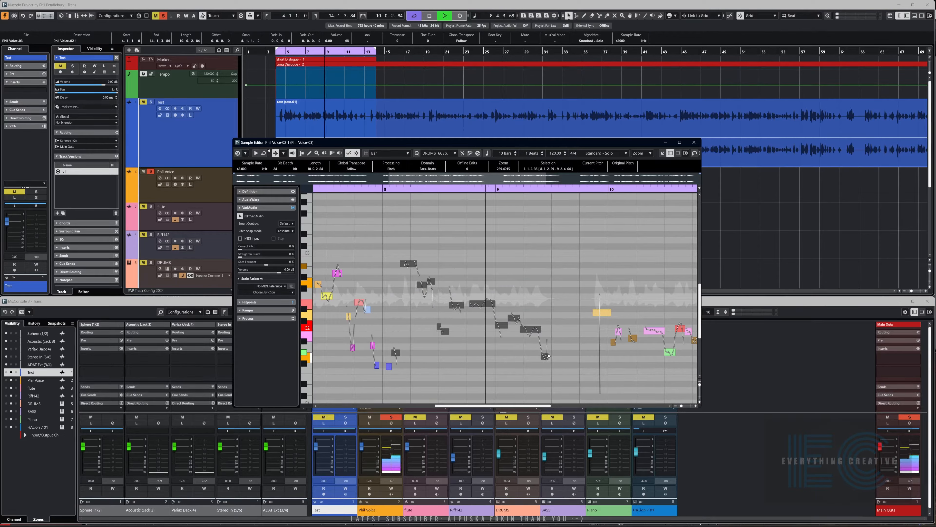
key("space")
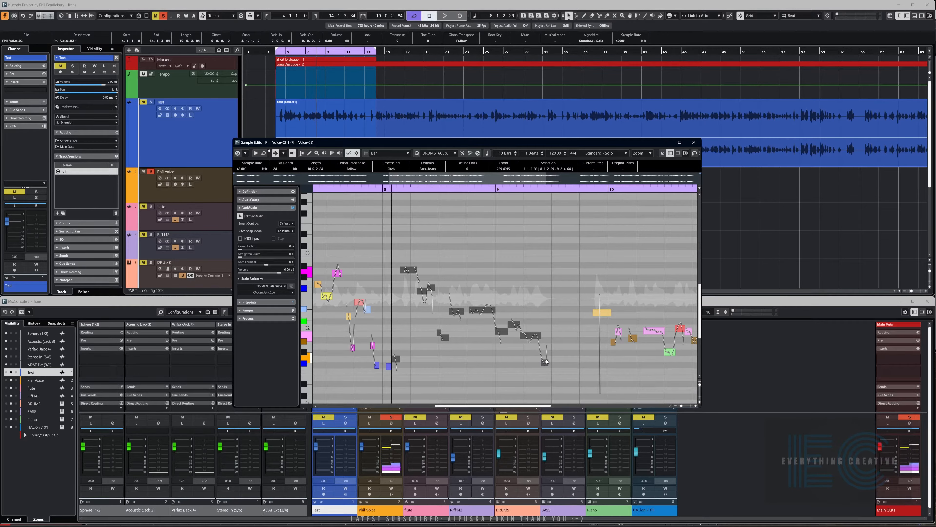
left_click(694, 142)
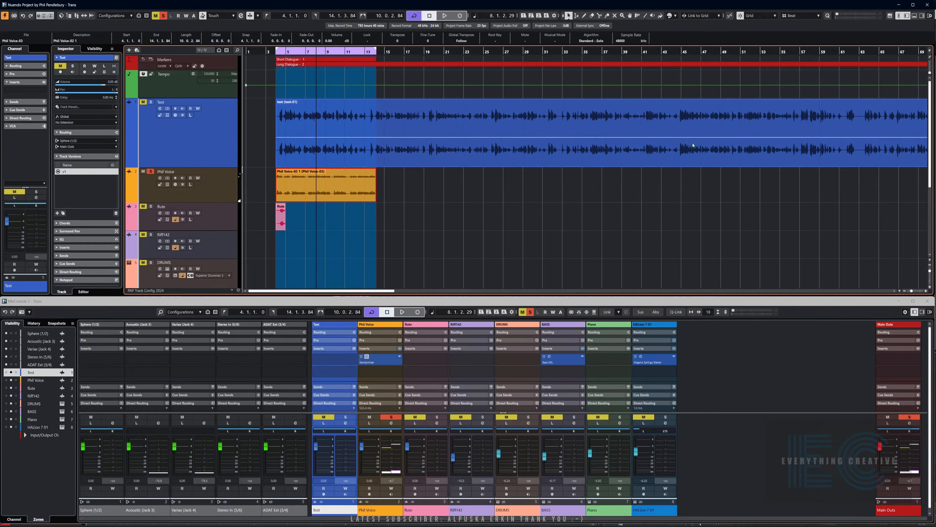
left_click(465, 229)
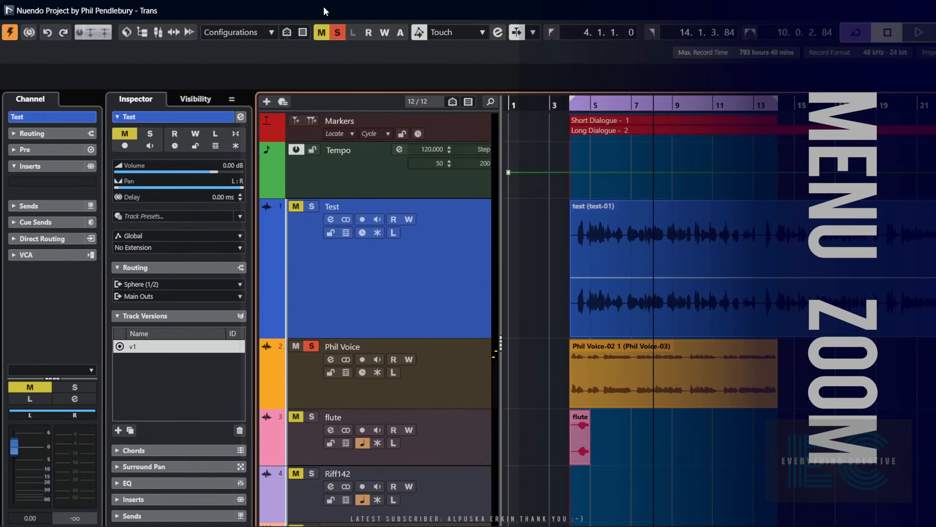
Step: Open the recent project Atmos Mixing Music from the Hub and close the Renderer for Dolby Atmos window
mouse_move(311, 13)
left_click(444, 26)
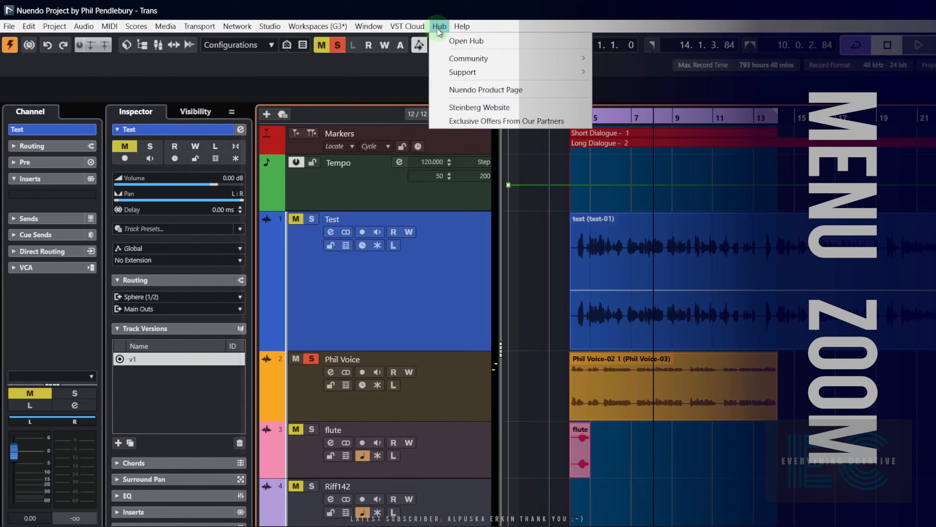
left_click(453, 39)
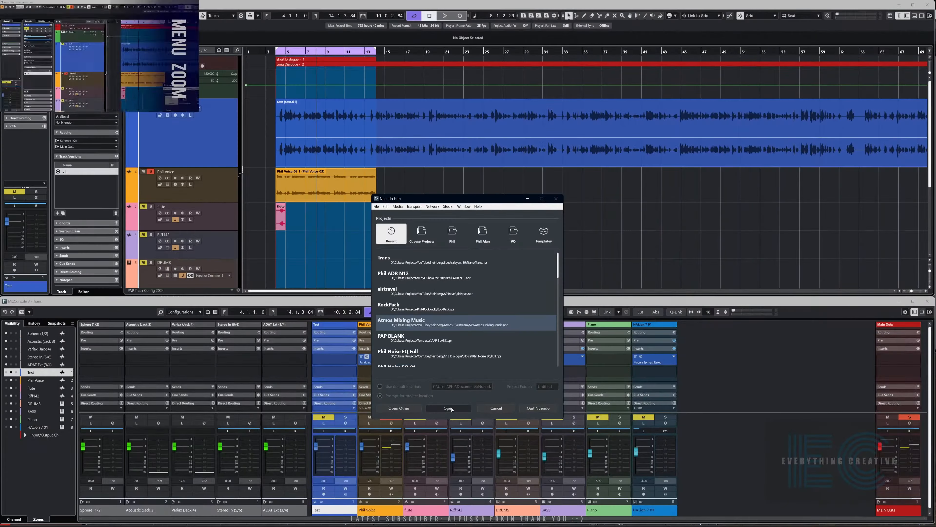
scroll(447, 350, "down", 1)
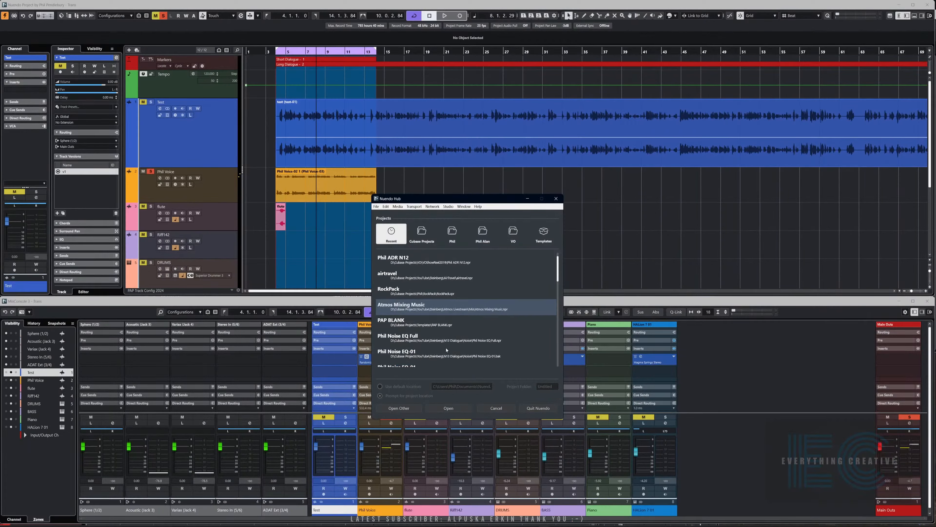
left_click(450, 408)
left_click(455, 275)
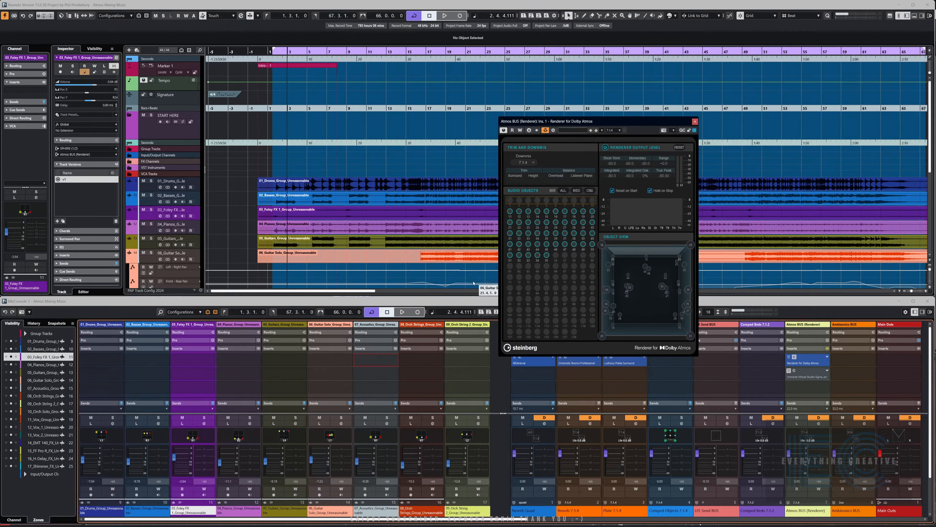
left_click(695, 122)
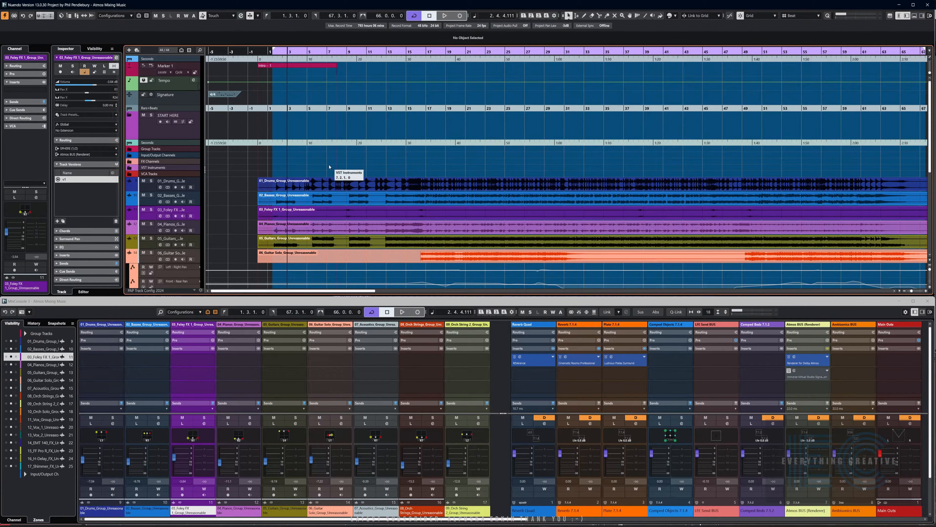
Step: Look through the project's group tracks and view the Renderer for Dolby Atmos on the Atmos BUS (Renderer) channel
scroll(321, 171, "down", 3)
scroll(332, 185, "down", 2)
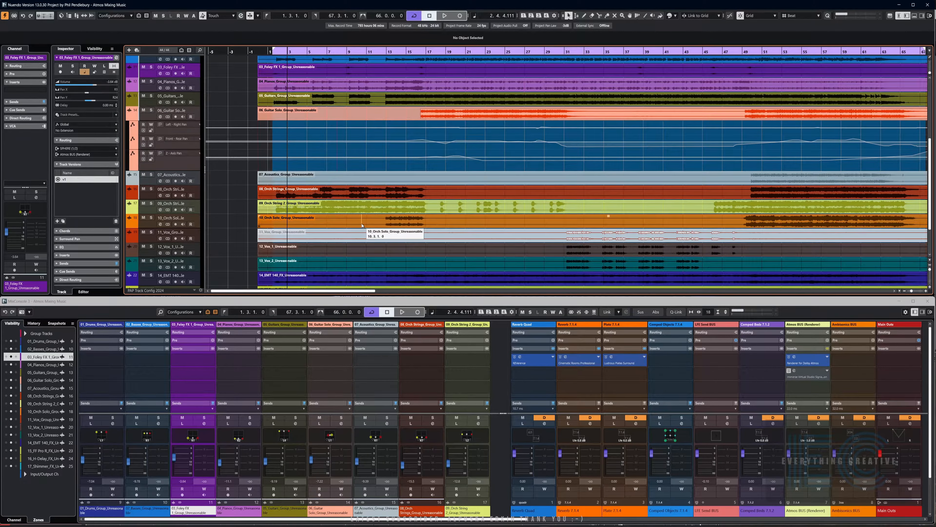
scroll(363, 222, "up", 2)
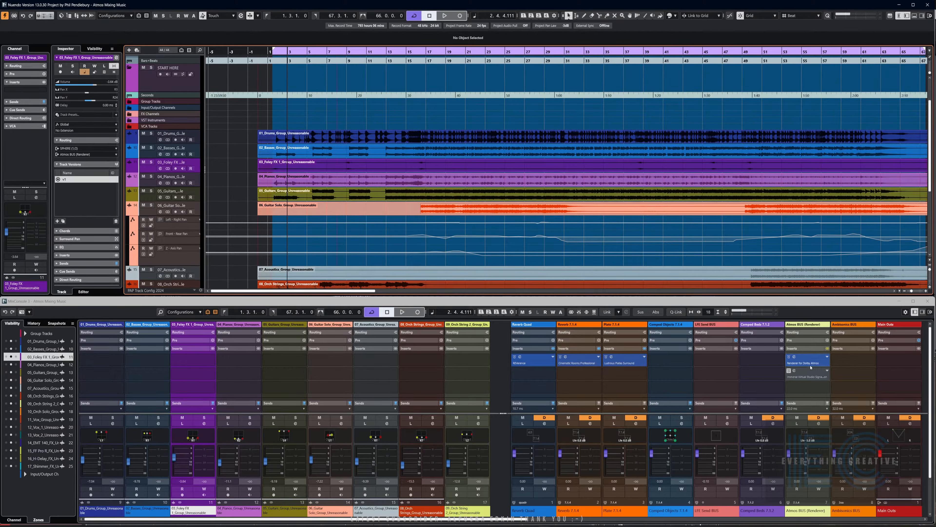
left_click(795, 357)
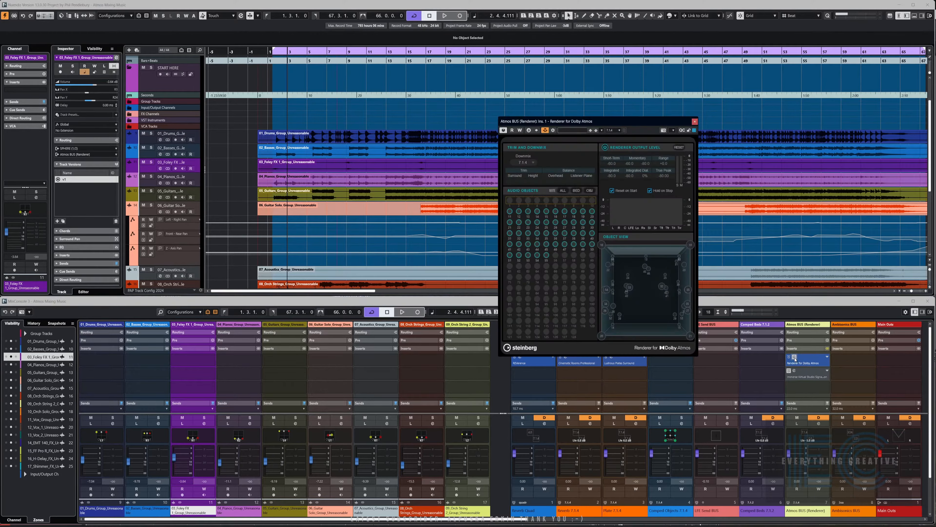
left_click(694, 121)
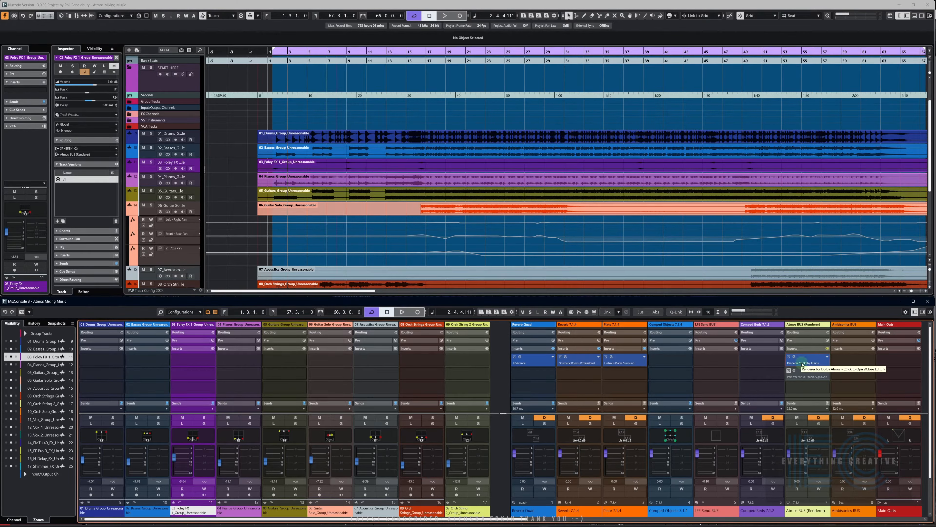
Step: Remove the Renderer for Dolby Atmos insert from the Atmos BUS (Renderer) channel
left_click(473, 233)
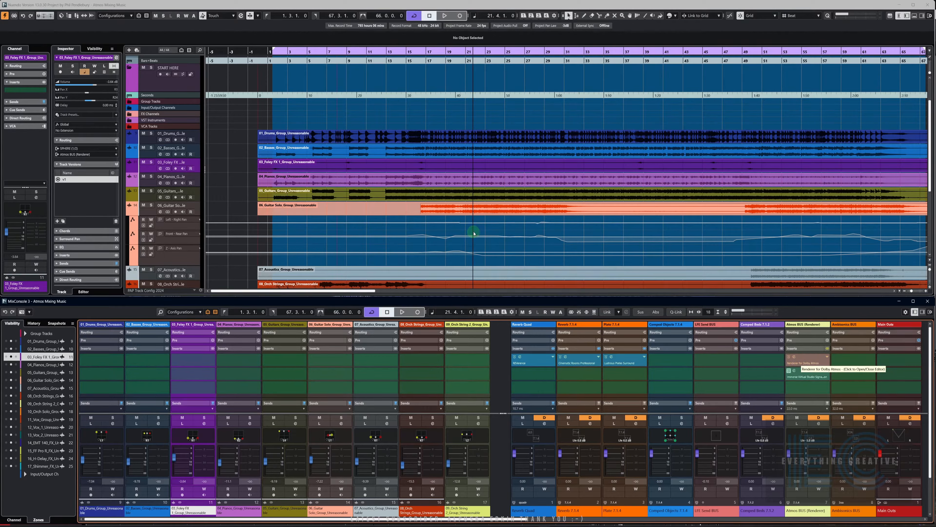
left_click(811, 363)
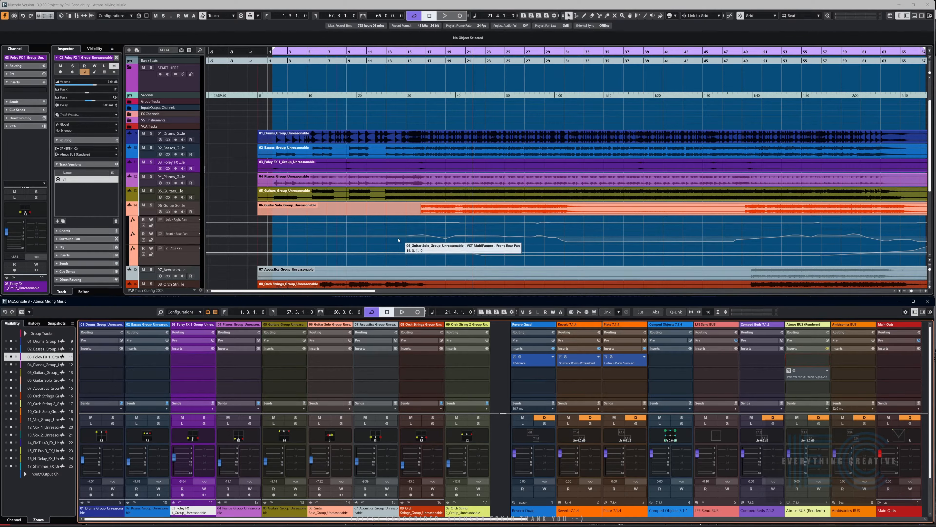
Step: Play the beginning of the mix without the Dolby Atmos renderer and stop playback
left_click_drag(261, 209, 236, 209)
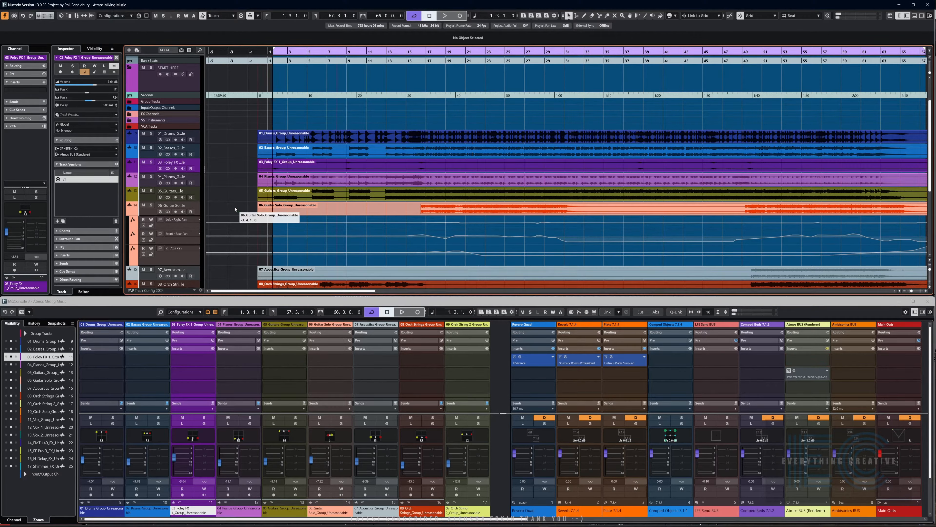
key("space")
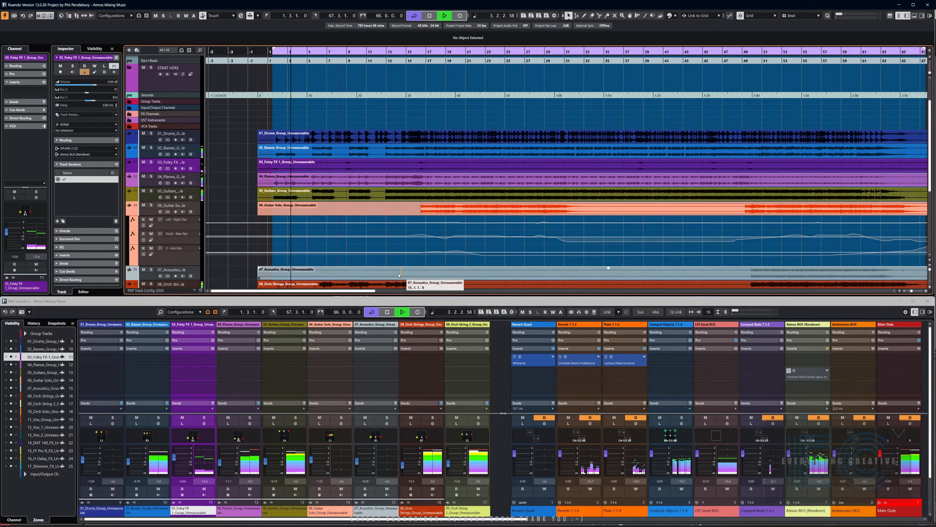
key("space")
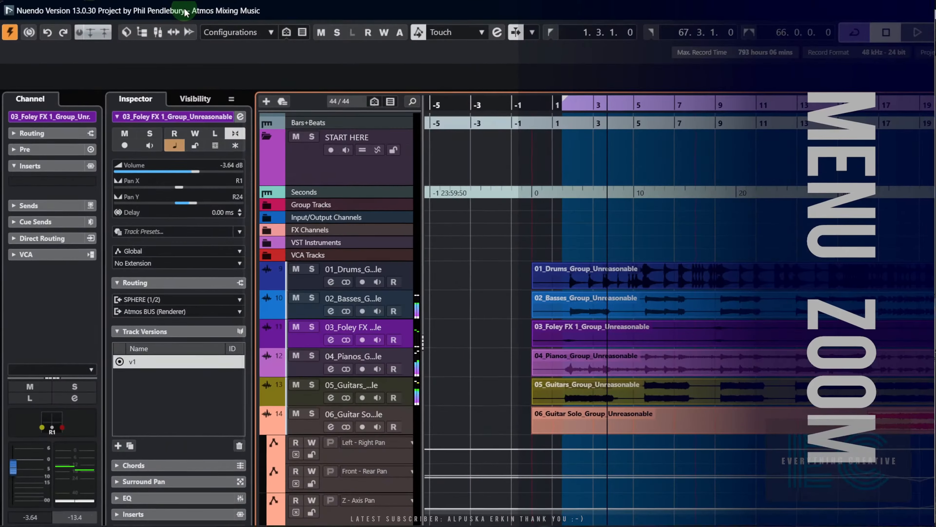
mouse_move(93, 9)
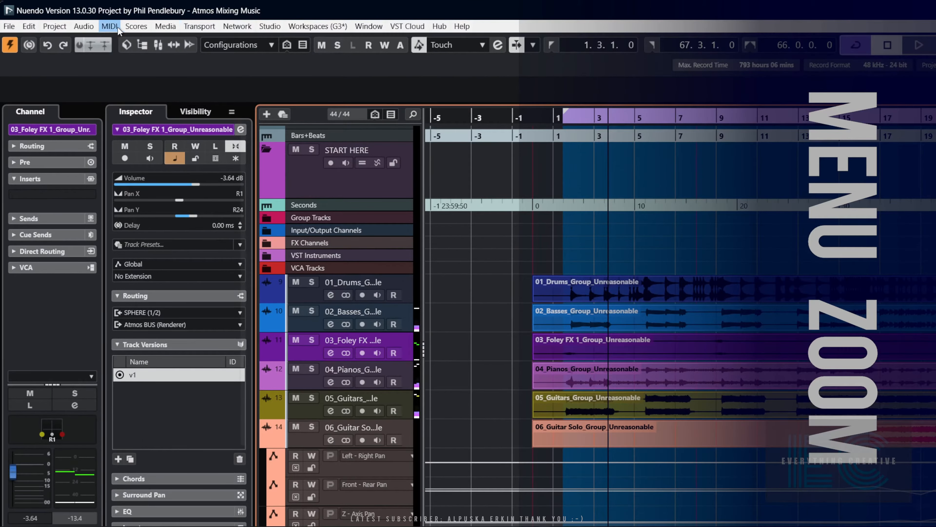
left_click(85, 25)
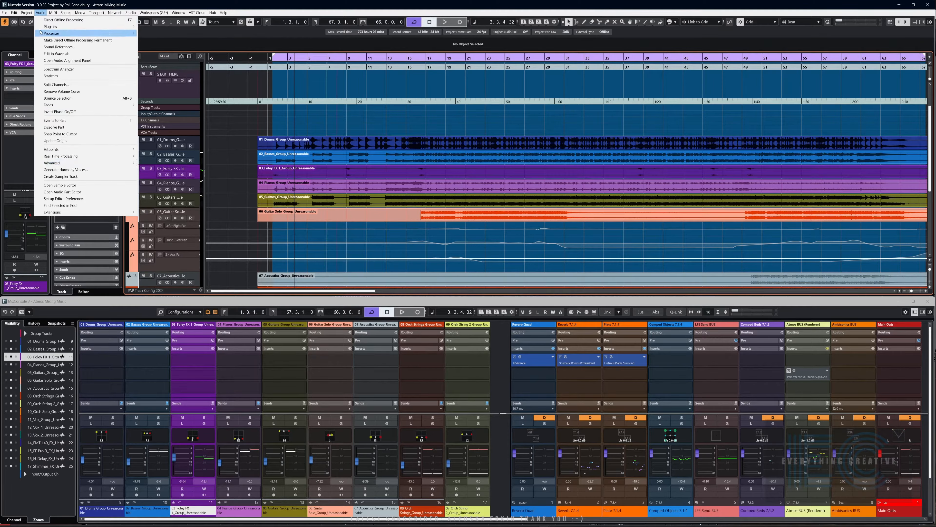
mouse_move(26, 12)
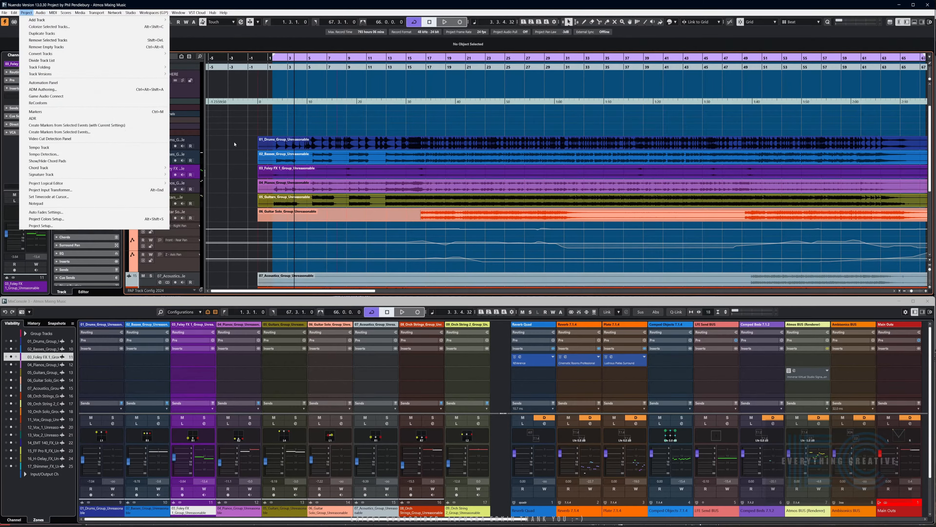
key("Escape")
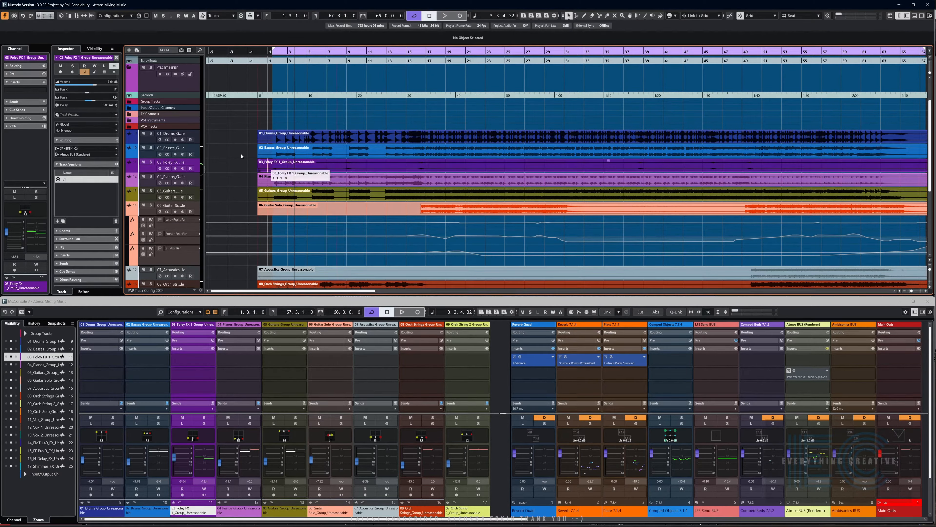
left_click(41, 13)
key("Escape")
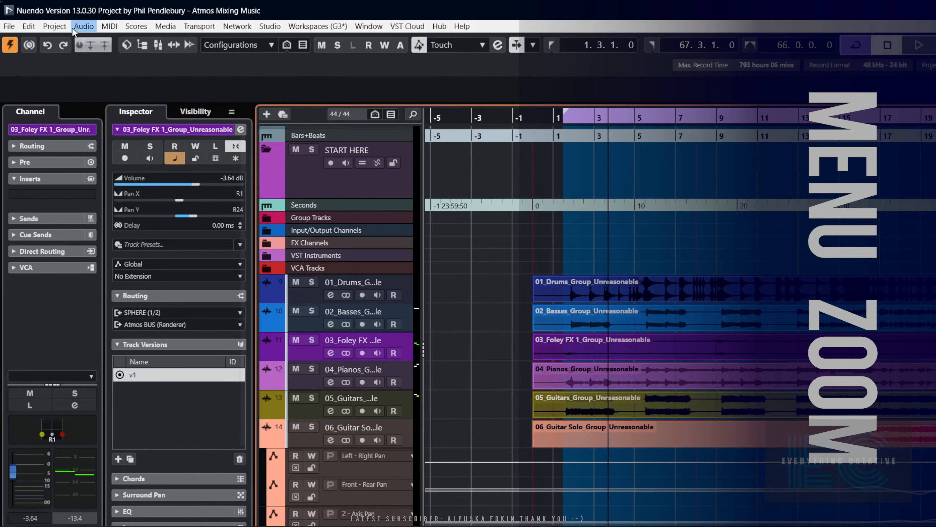
Step: Open ADM Authoring and enlarge its window to show the complete Audio Objects list
left_click(27, 13)
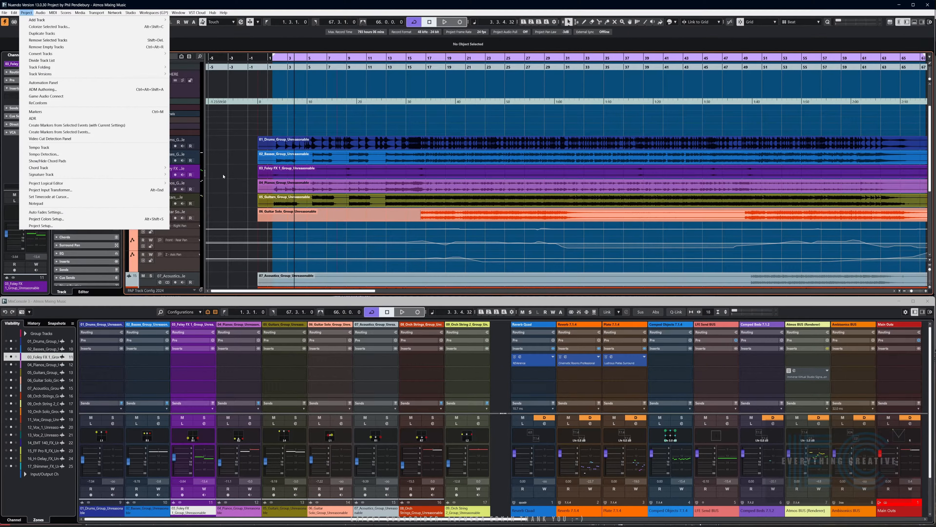
left_click(56, 89)
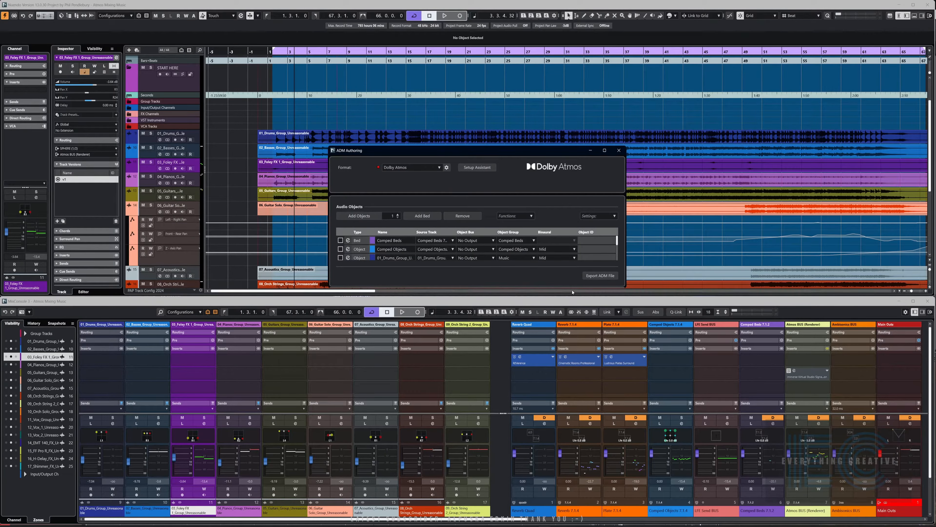
left_click_drag(571, 288, 593, 465)
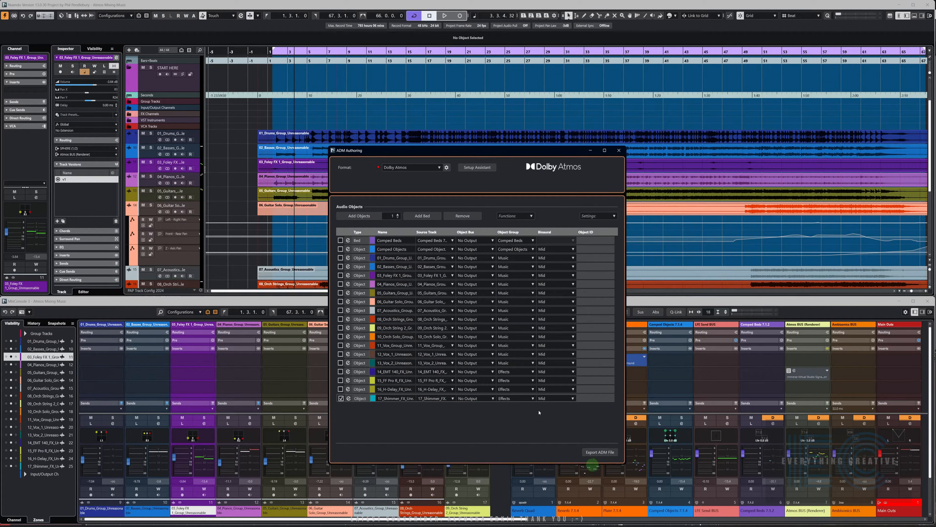
Step: Remove the Comped Beds bed and every audio object from the ADM Authoring list, and close the window
left_click(341, 241)
key("Down")
key("Down")
key("Down")
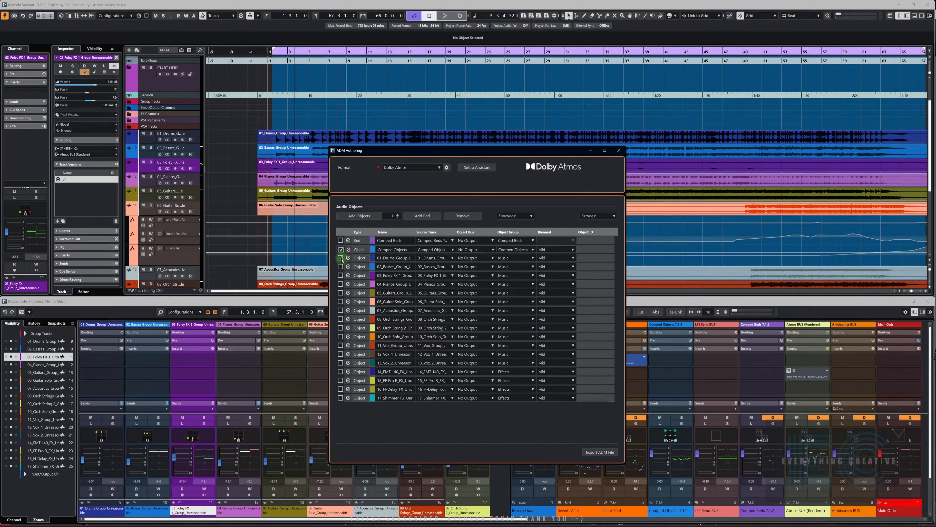
left_click(385, 241)
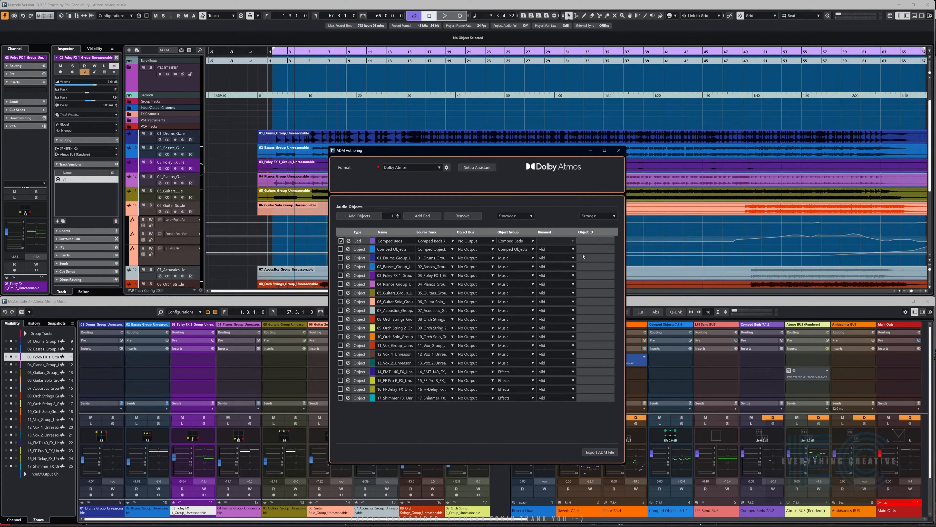
left_click(465, 215)
left_click(465, 216)
left_click(465, 215)
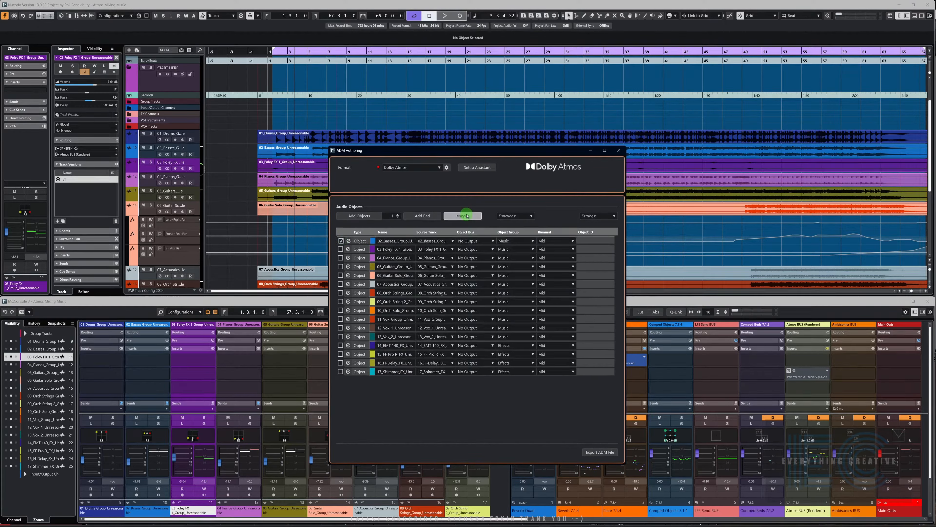
left_click(466, 216)
left_click(466, 215)
left_click(466, 216)
triple_click(467, 216)
double_click(467, 216)
double_click(467, 216)
triple_click(467, 216)
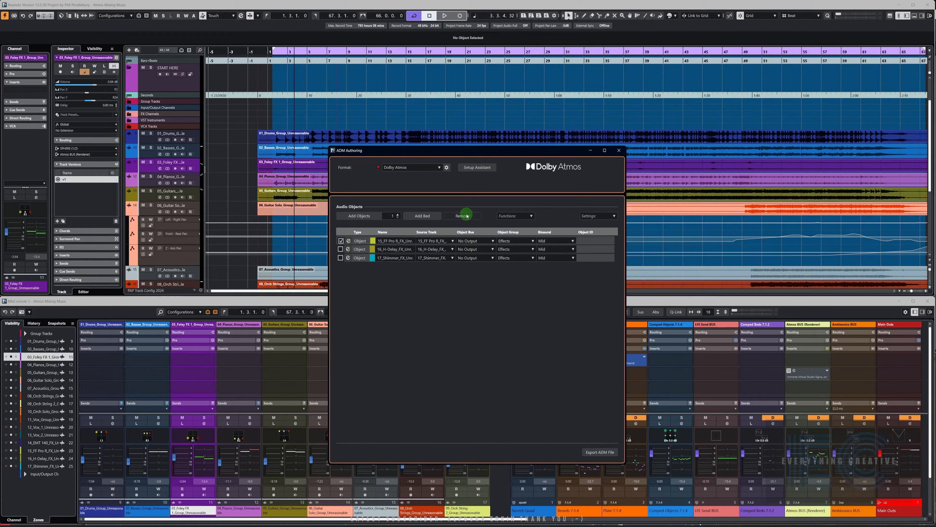
double_click(467, 216)
left_click(467, 216)
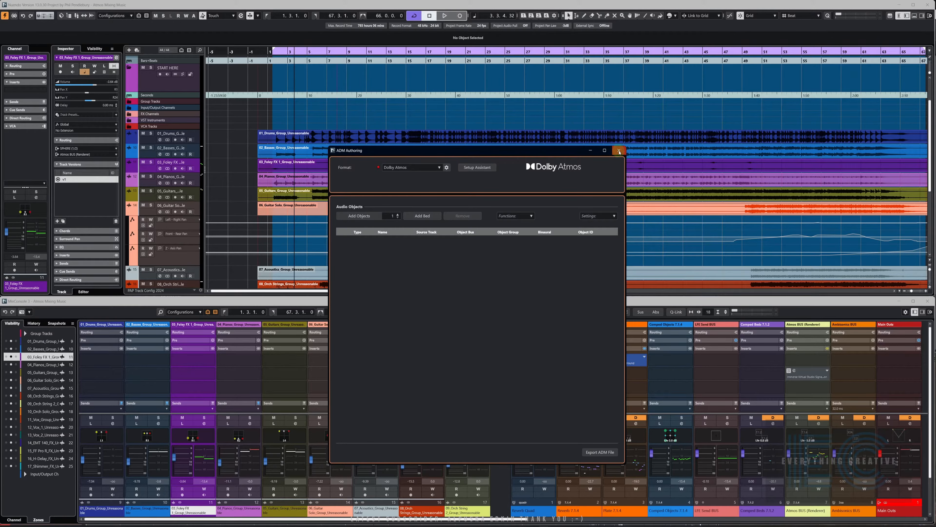
left_click(618, 151)
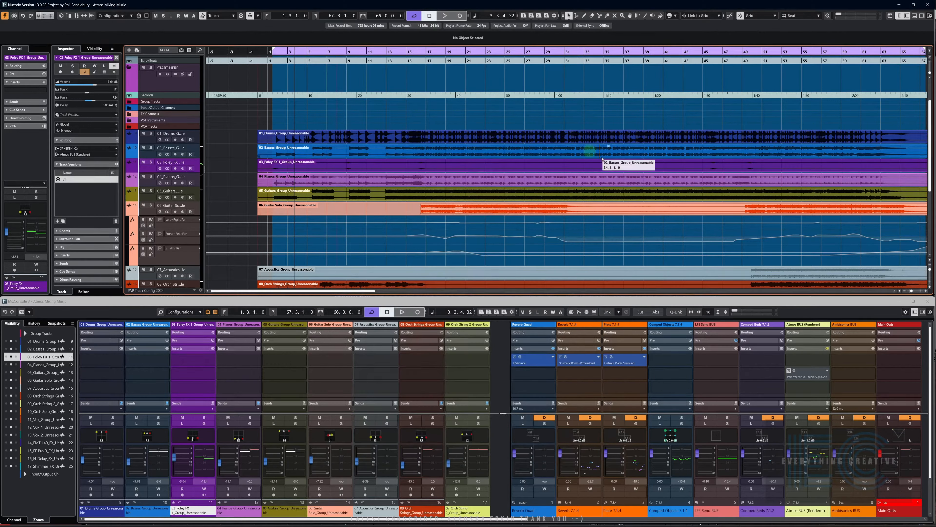
Step: Remove the remaining insert from the Atmos BUS (Renderer) channel and play a few bars of the mix from bar 3
left_click_drag(815, 391, 748, 502)
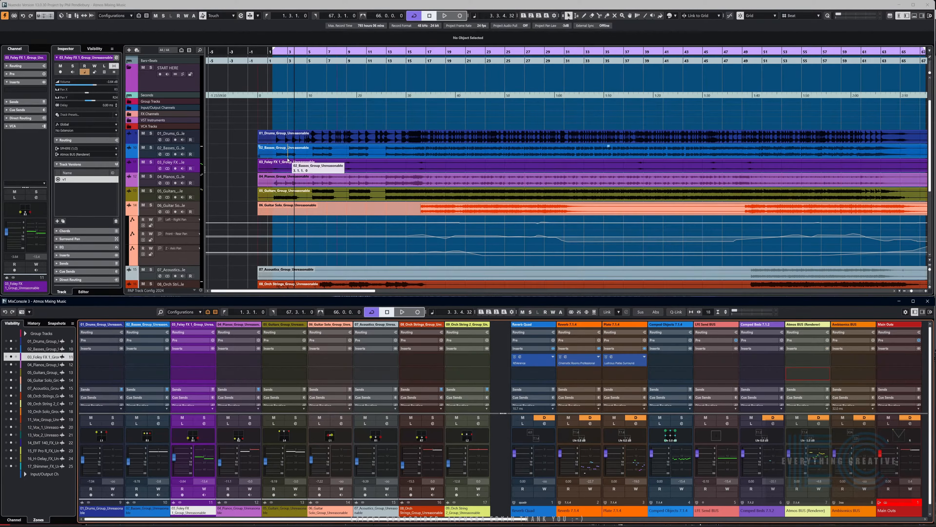
key("space")
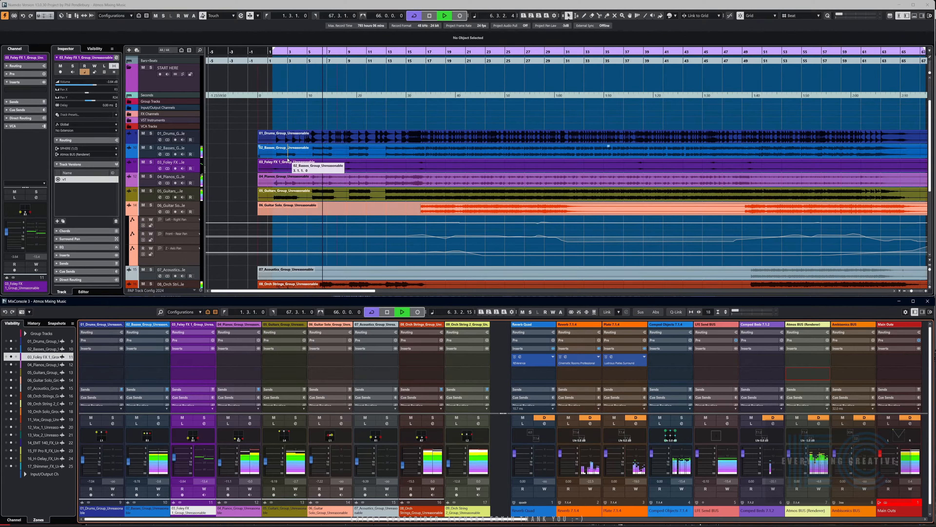
key("space")
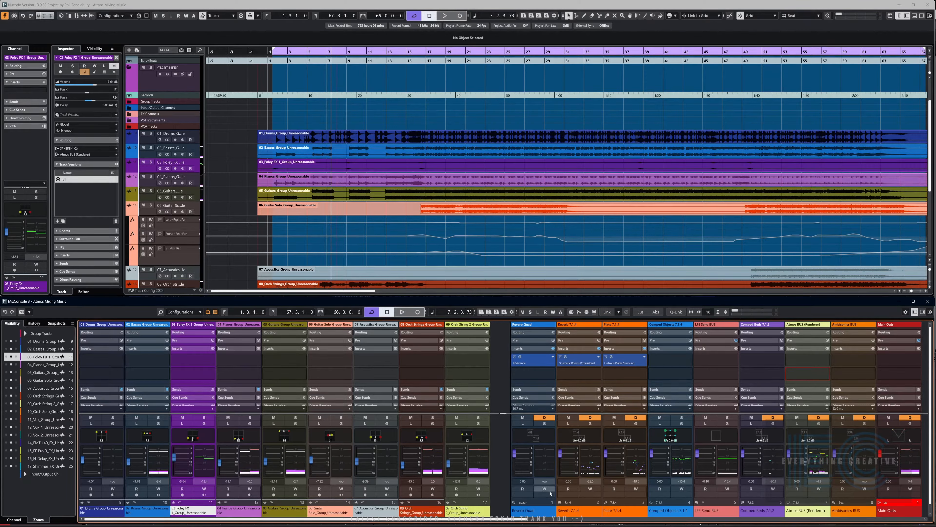
Step: Bring back the ADM Authoring window and view its available formats, leaving Dolby Atmos selected
mouse_move(544, 525)
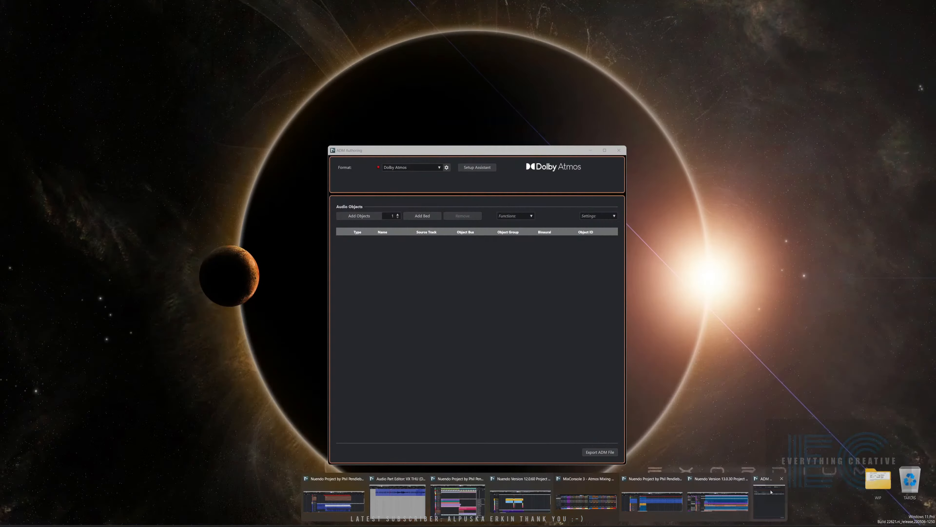
left_click(770, 492)
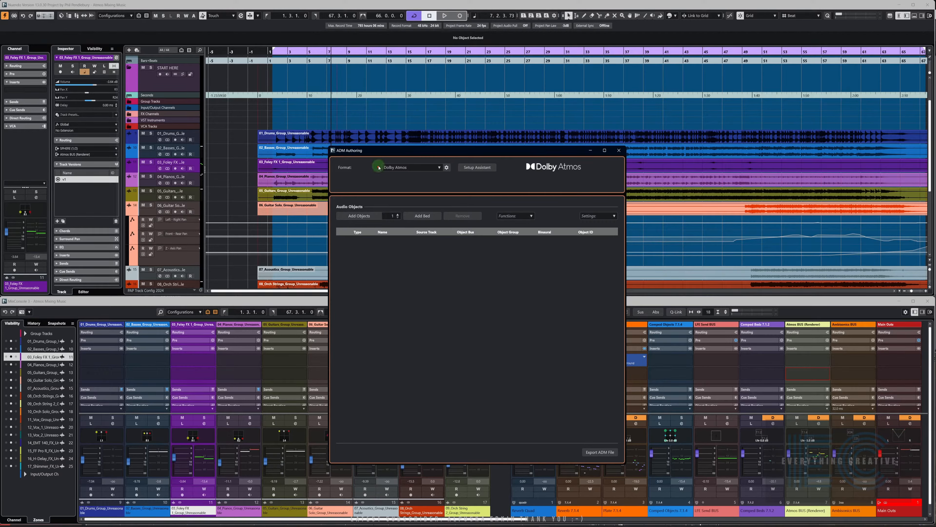
left_click(439, 167)
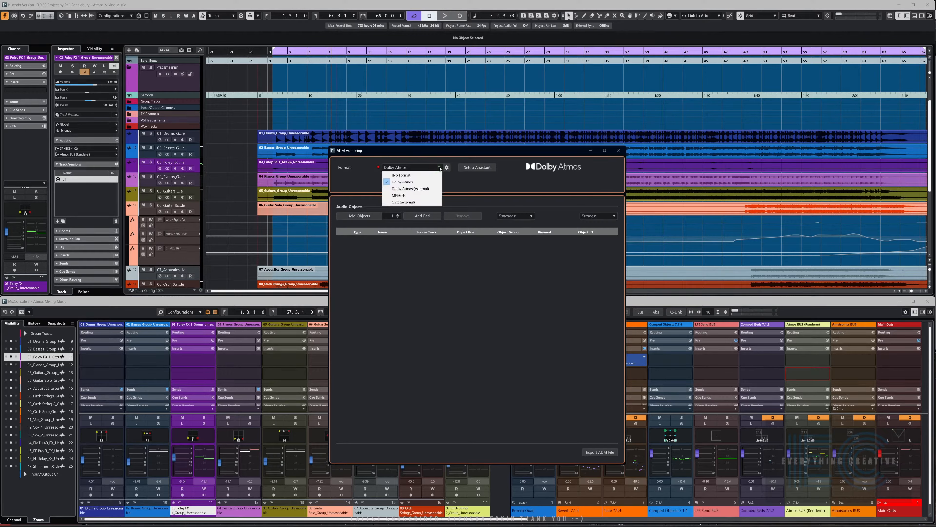
left_click(457, 180)
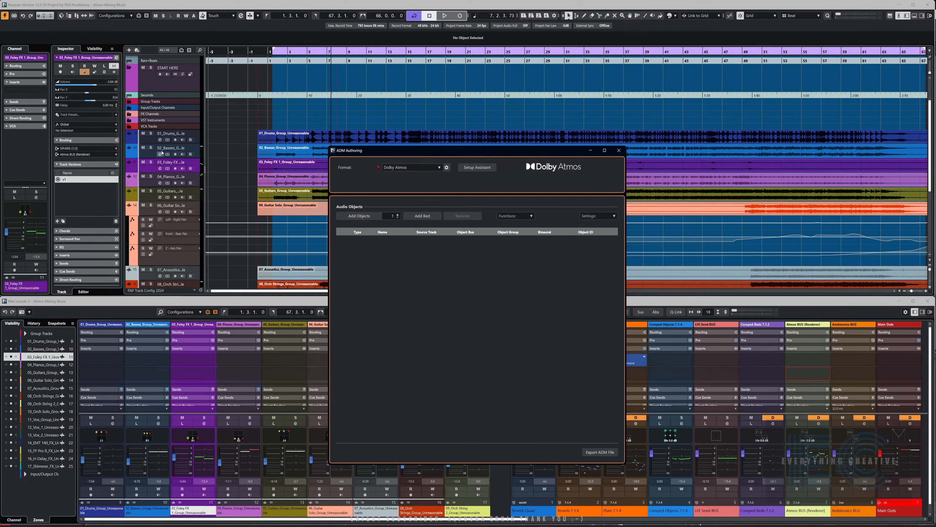
Step: Select the audio group tracks from 01_Drums to 17_Shimmer and try to create ADM Authoring objects from them
left_click(150, 141)
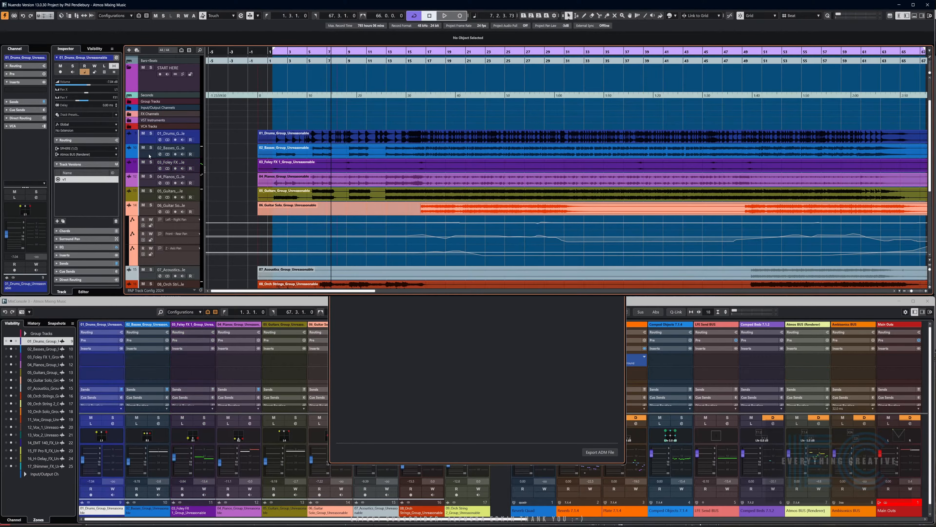
left_click_drag(150, 156, 149, 271)
scroll(194, 220, "down", 3)
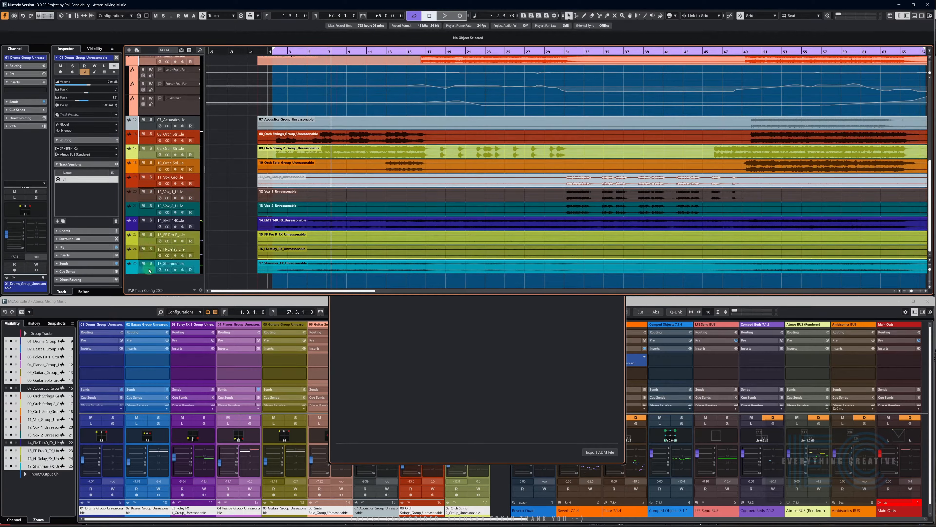
left_click(404, 338)
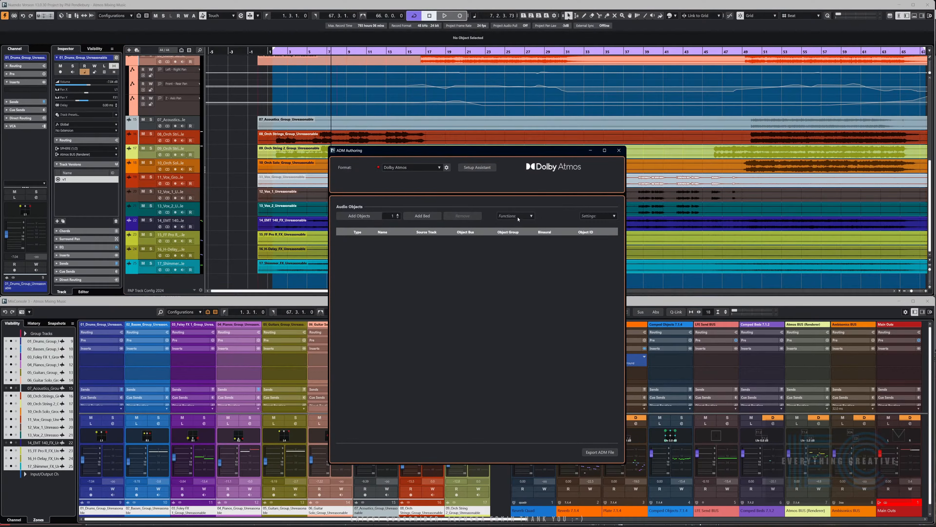
left_click(527, 216)
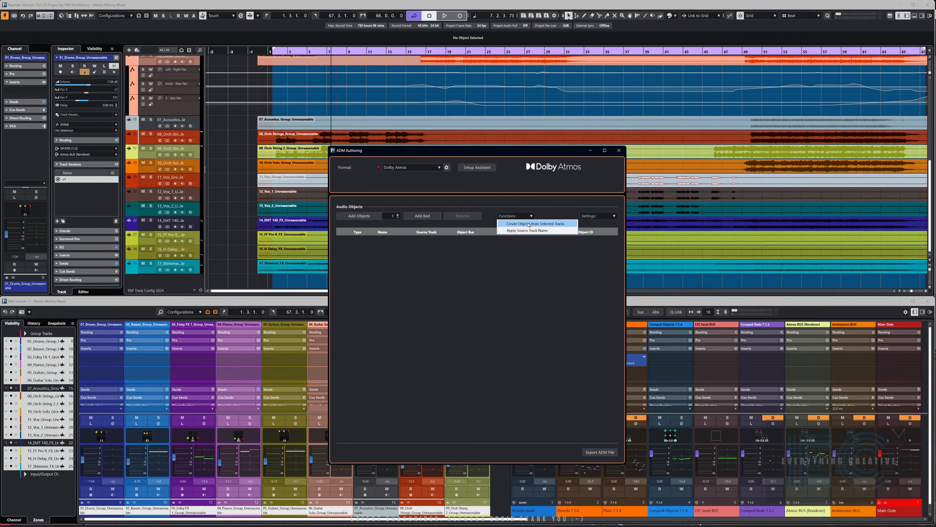
left_click(529, 224)
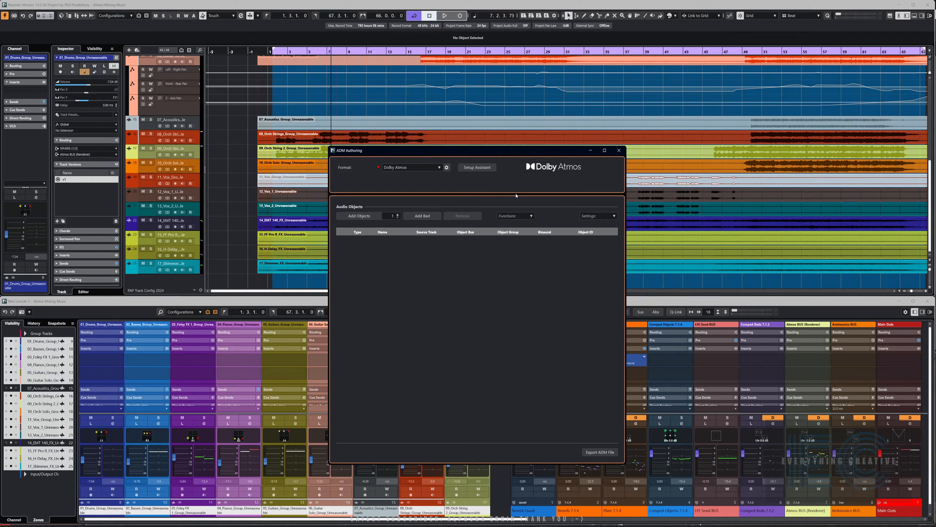
Step: Use the Dolby Atmos Setup Assistant to add a 7.1.4 main mix channel with renderer and a 7.1.2 bed
left_click(473, 168)
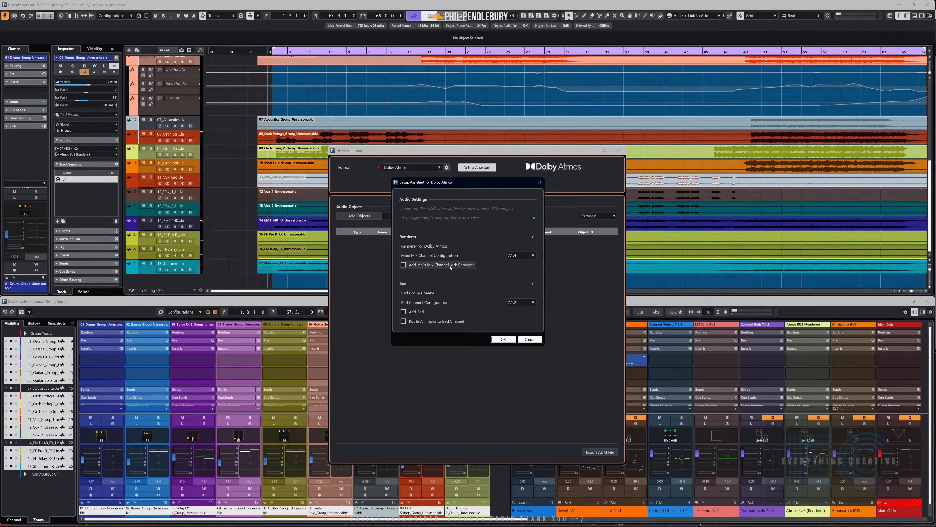
left_click(403, 264)
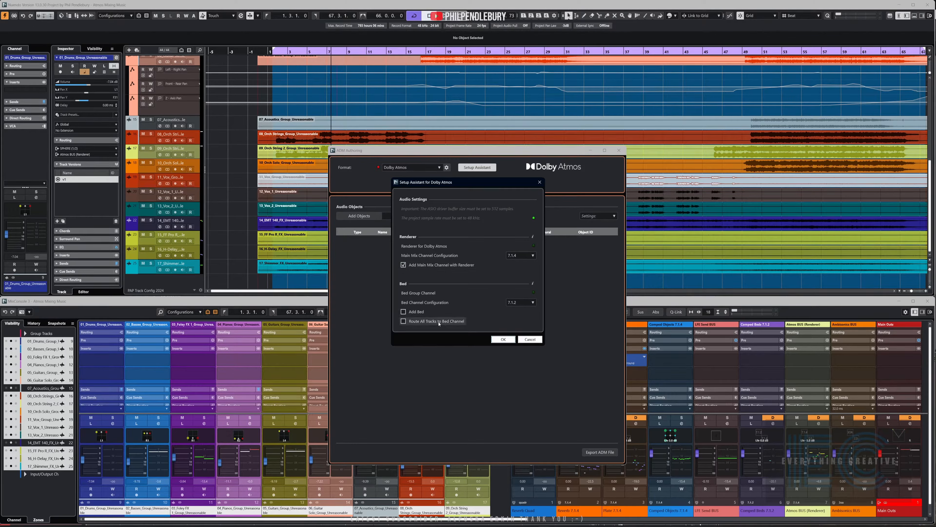
left_click(410, 314)
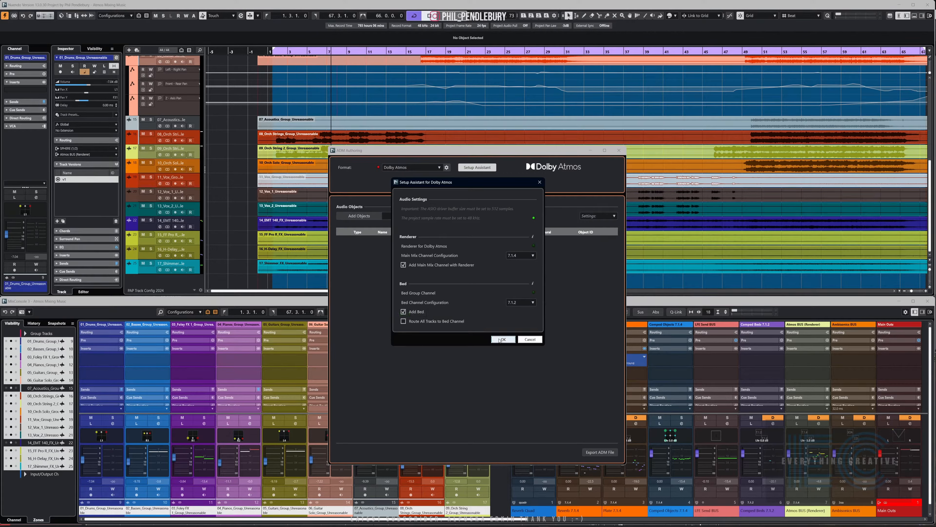
left_click(502, 339)
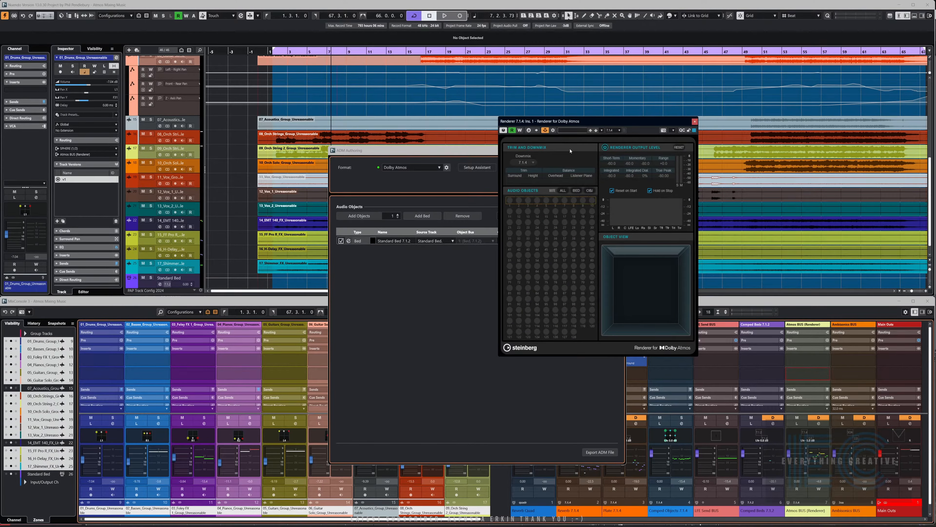
Step: Move the Renderer window clear of the MixConsole, show the Standard Bed and Renderer 7.1.4 channels, and play the mix briefly
left_click_drag(568, 124, 699, 127)
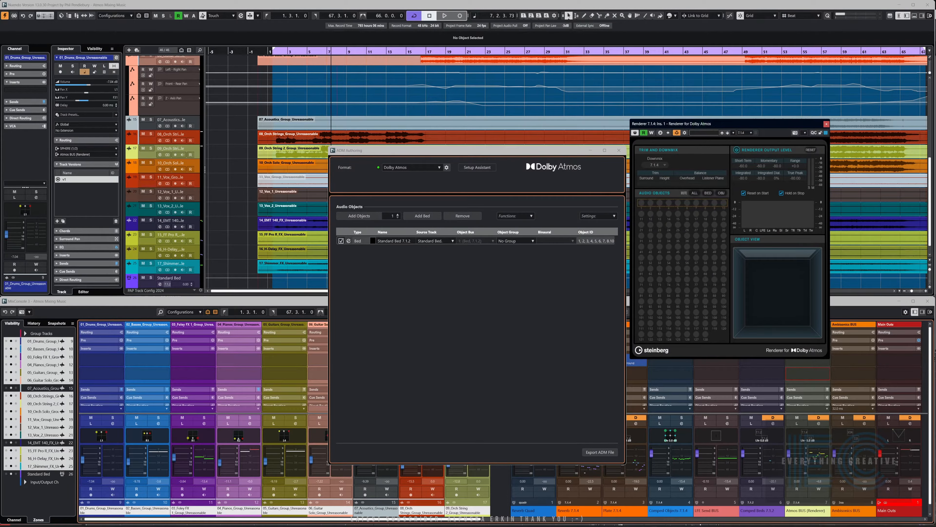
left_click_drag(467, 520, 932, 516)
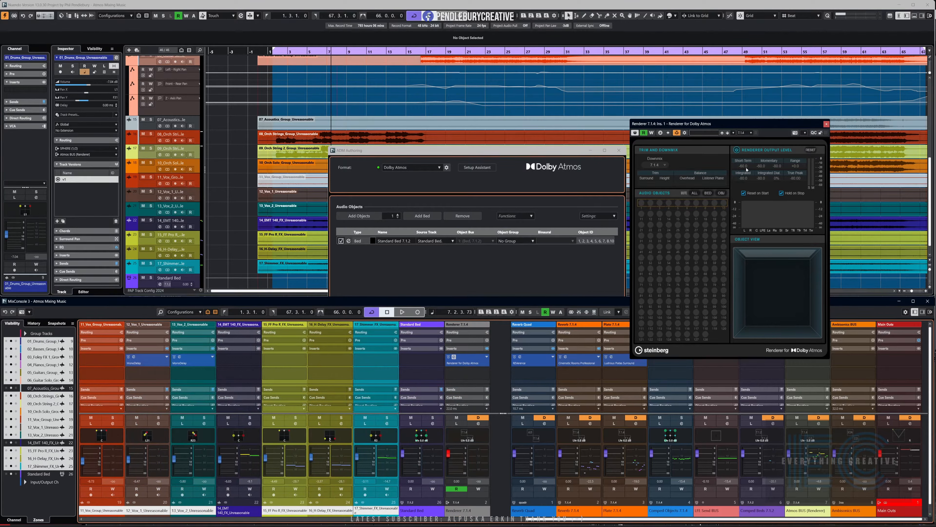
left_click_drag(715, 124, 711, 71)
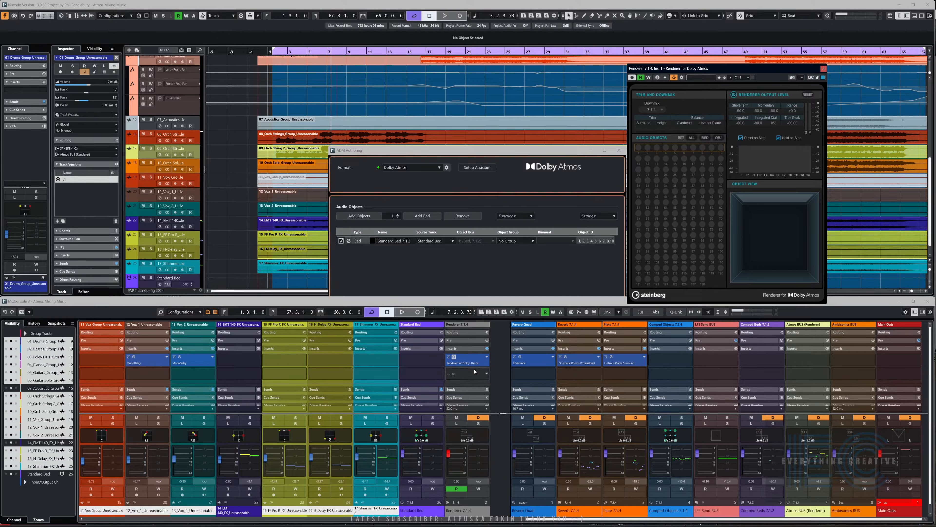
key("space")
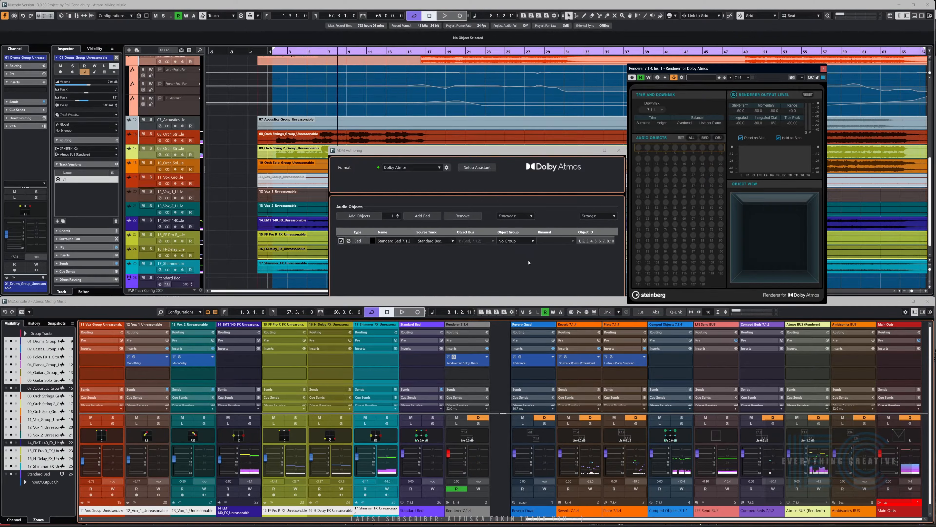
Step: Create audio objects from the selected tracks, check them in the Renderer during playback, and close ADM Authoring
left_click(532, 217)
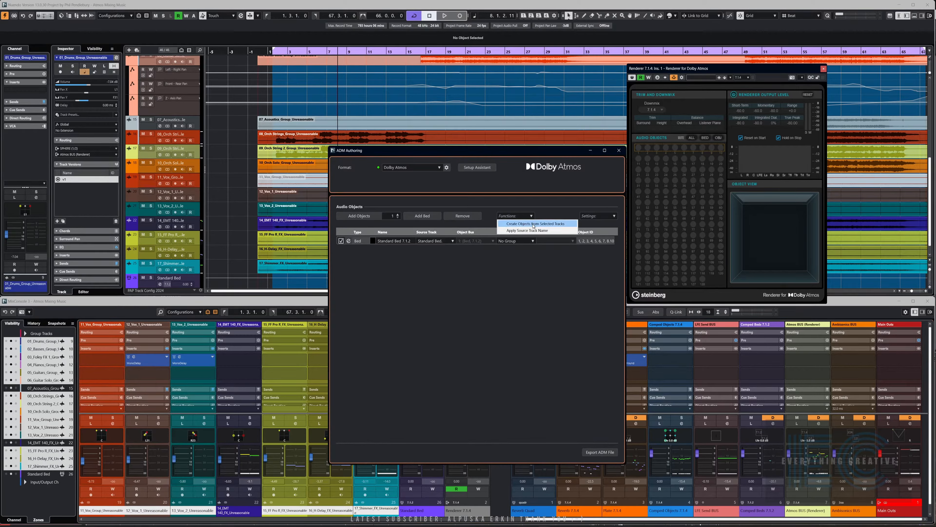
left_click(533, 224)
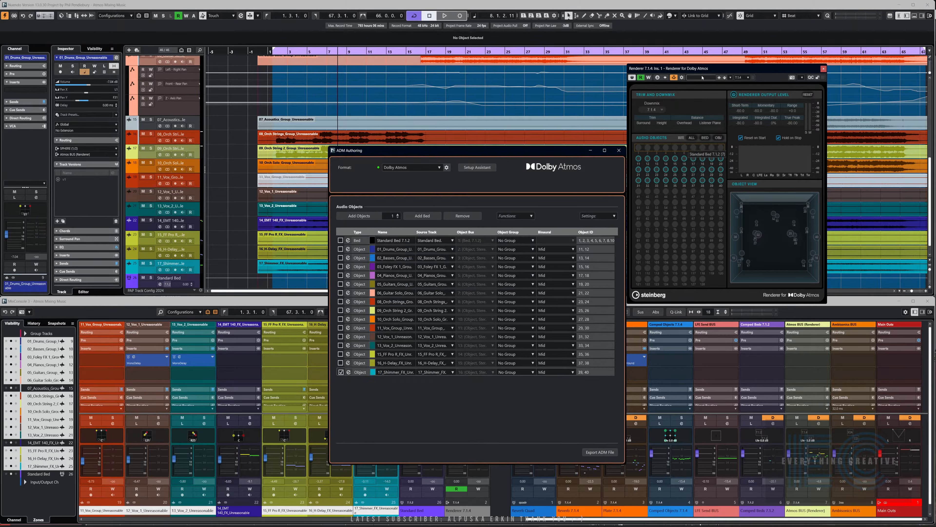
left_click_drag(684, 70, 685, 151)
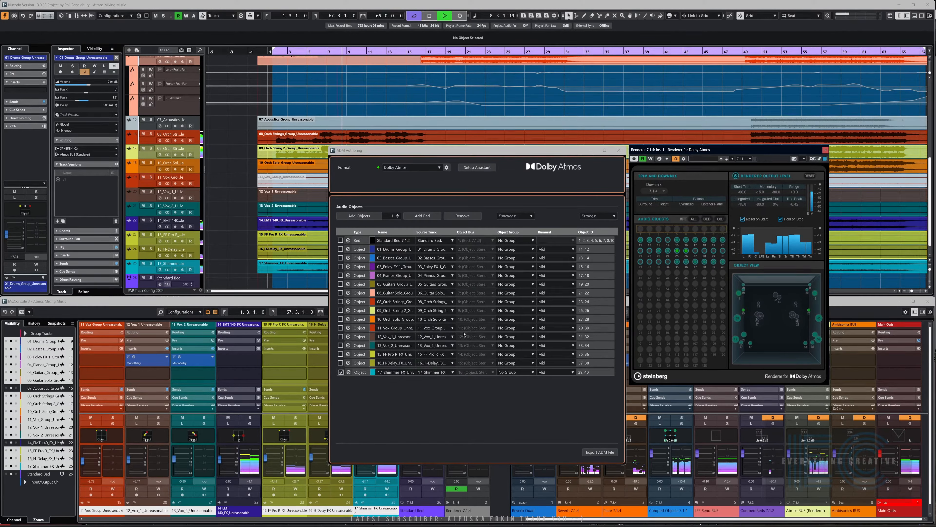
left_click(619, 152)
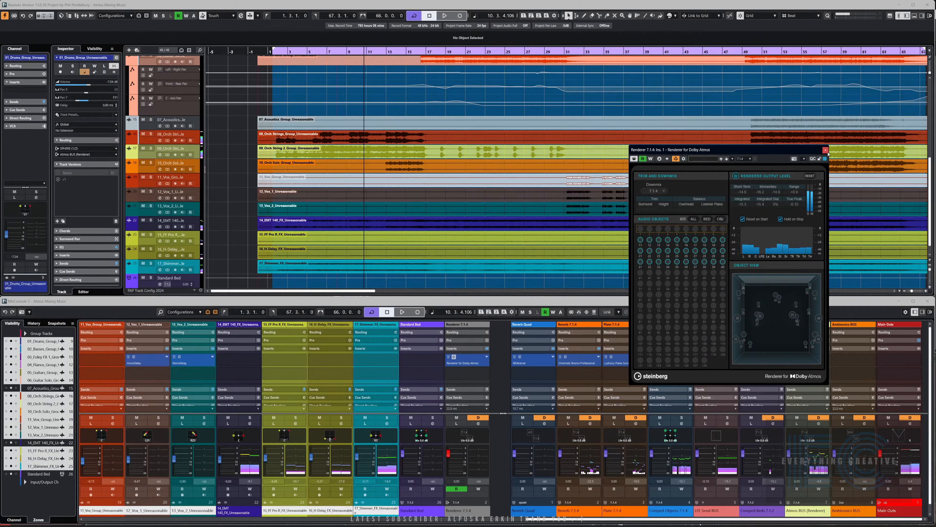
Step: Set the Renderer's downmix to Binaural, adjust the Main Outs fader slightly, and close the Renderer window
left_click(663, 191)
left_click(658, 205)
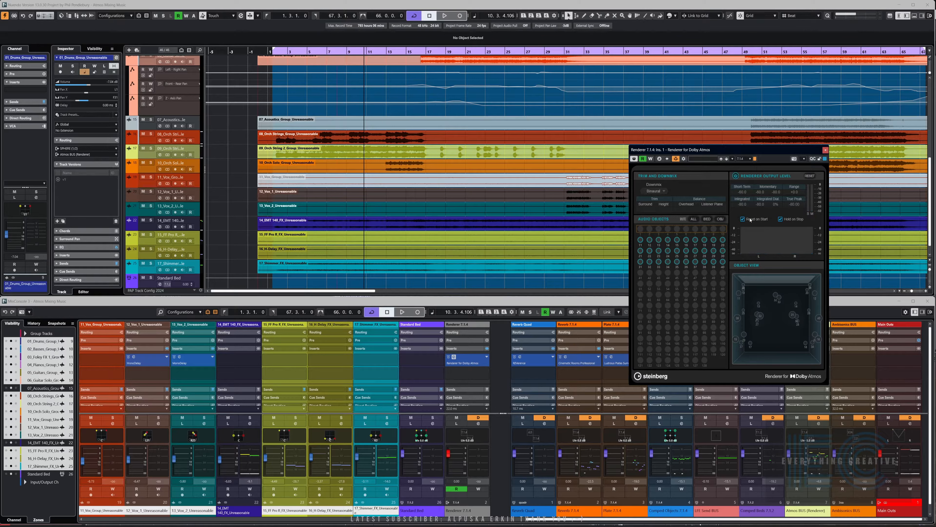
left_click_drag(882, 458, 881, 461)
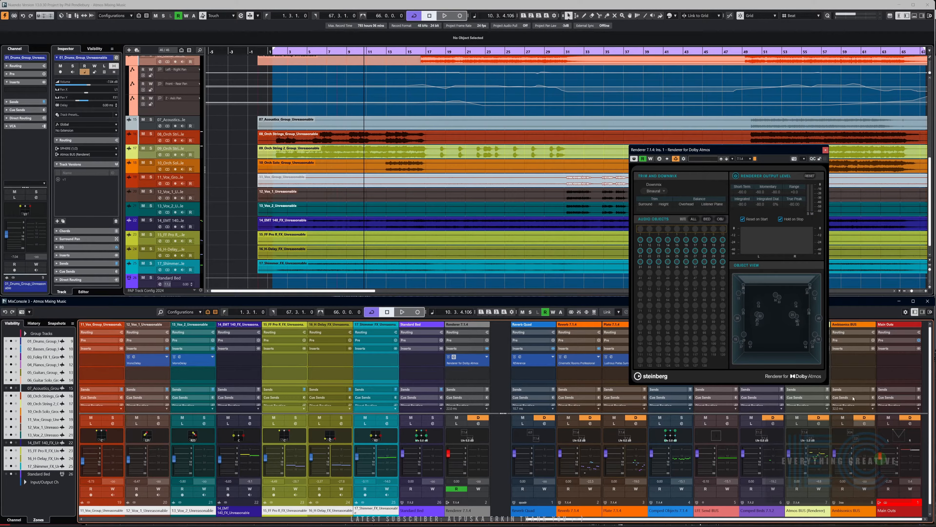
left_click(826, 150)
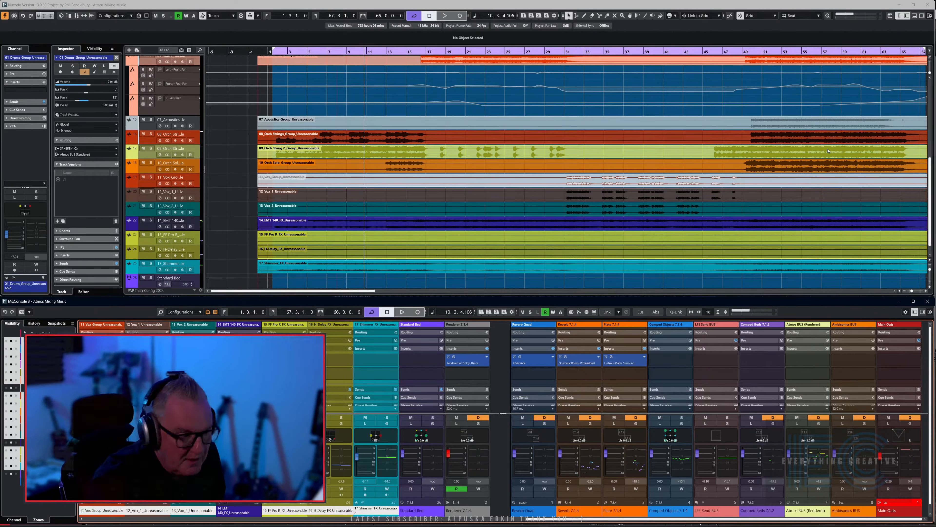
Step: Play the mix from bar 1 with the 14_EMT 140 track soloed briefly, then stop playback and clear the solo
key("KP_1")
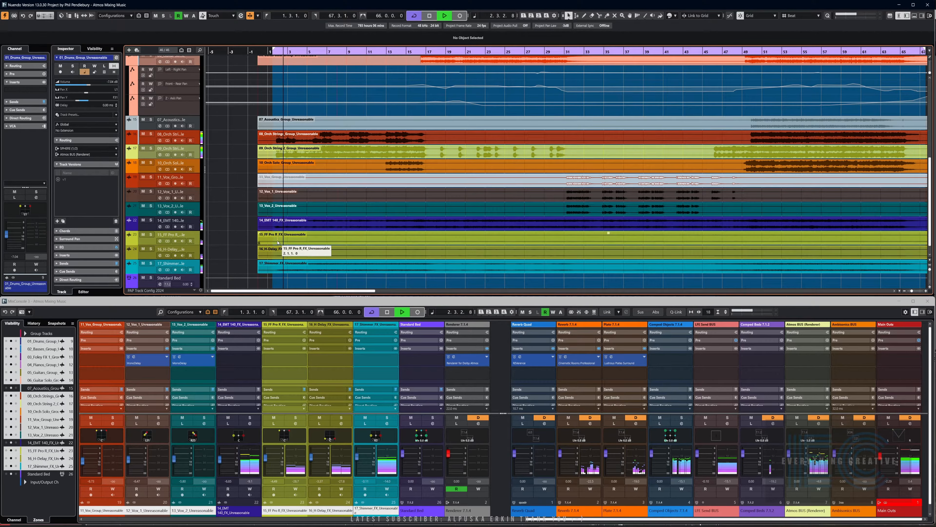
left_click(150, 219)
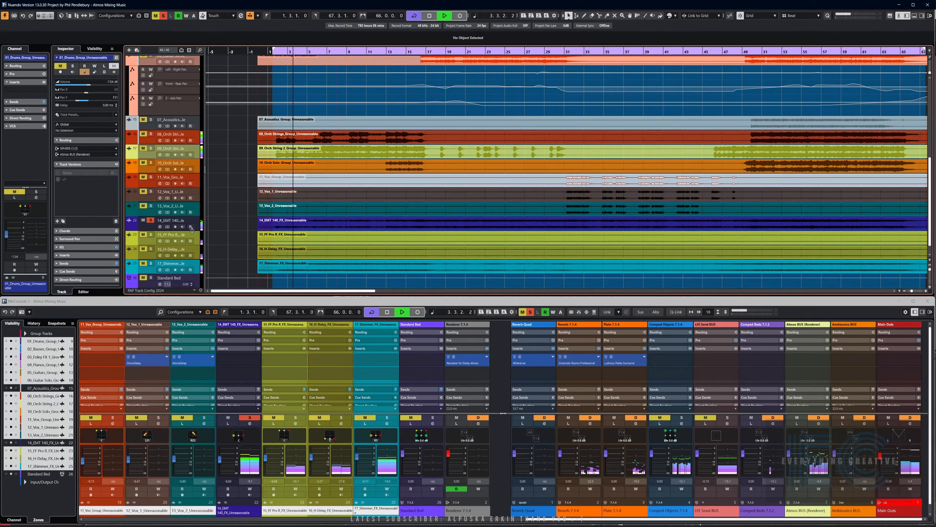
key("space")
left_click(151, 219)
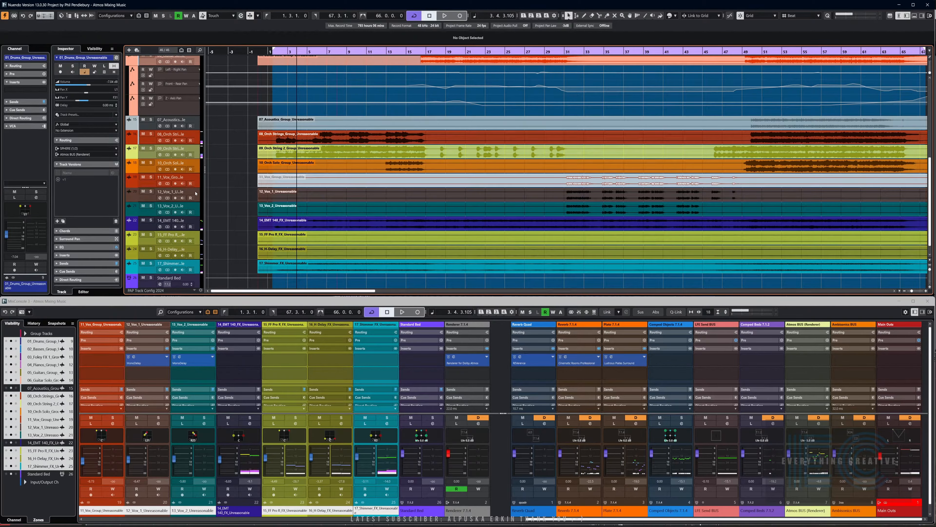
Step: Play the mix from about bar 17 and solo the 06_Guitar Solo group
scroll(196, 193, "up", 2)
scroll(309, 222, "up", 5)
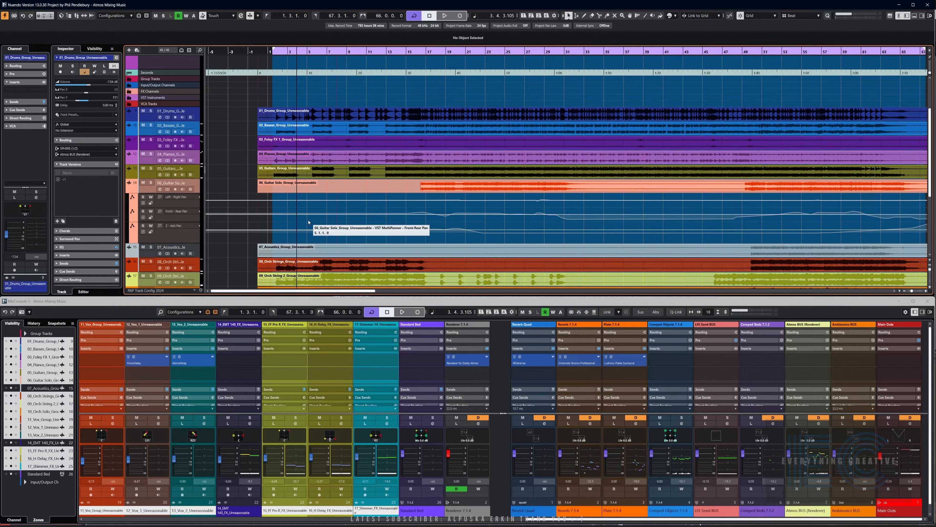
left_click(428, 52)
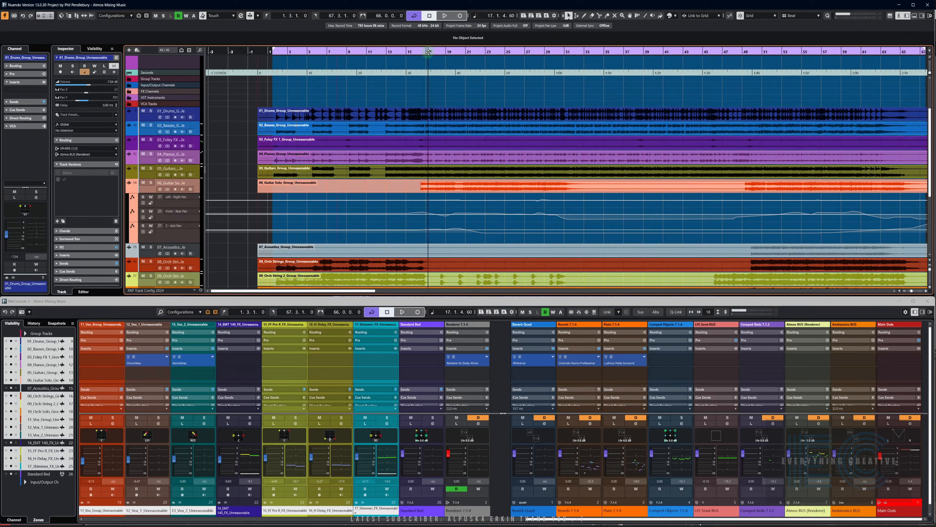
key("space")
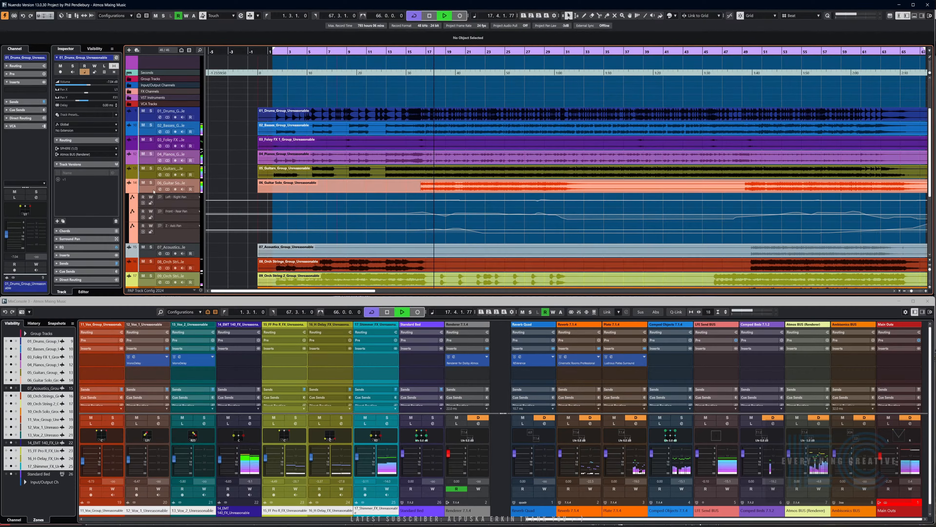
left_click(151, 183)
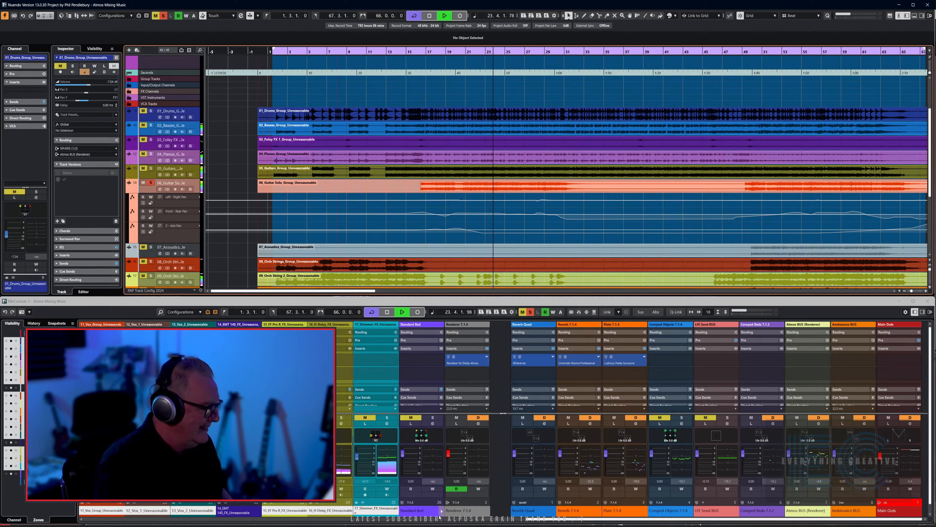
Step: Open the 06_Guitar Solo group's MultiPanner and move its object in the top and rear views
left_click_drag(464, 523, 68, 517)
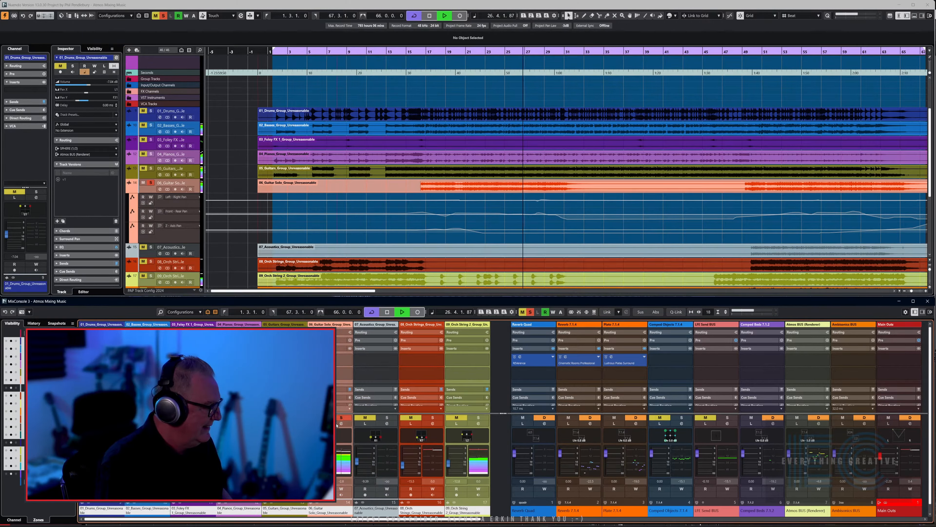
double_click(339, 433)
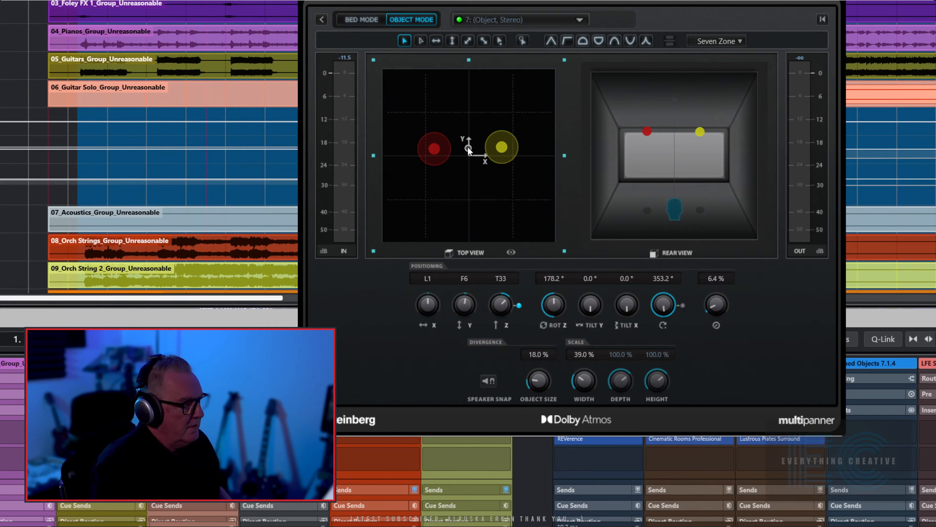
left_click_drag(468, 148, 471, 218)
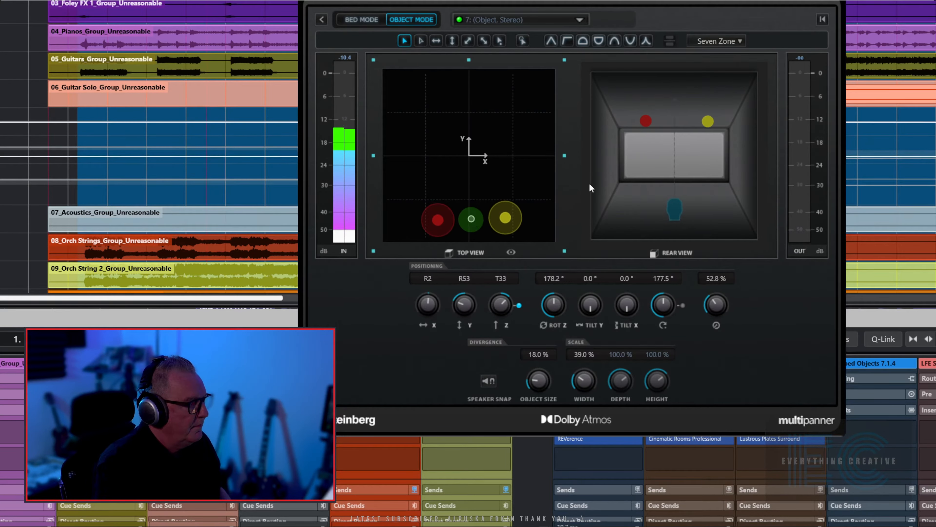
left_click_drag(648, 115, 644, 91)
left_click_drag(505, 220, 508, 173)
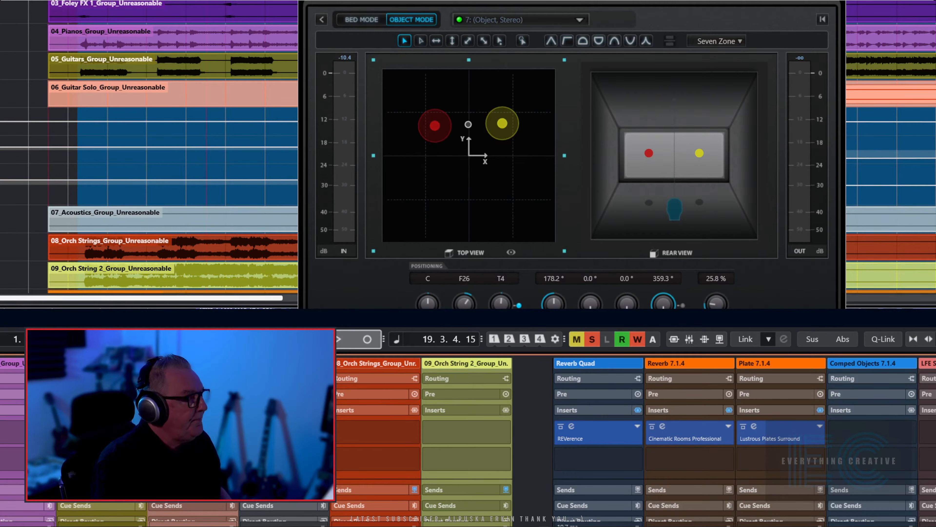
Step: Play from about bar 19 while moving the guitar solo object, ending at rear R68 and height M5, and close the panner
key("space")
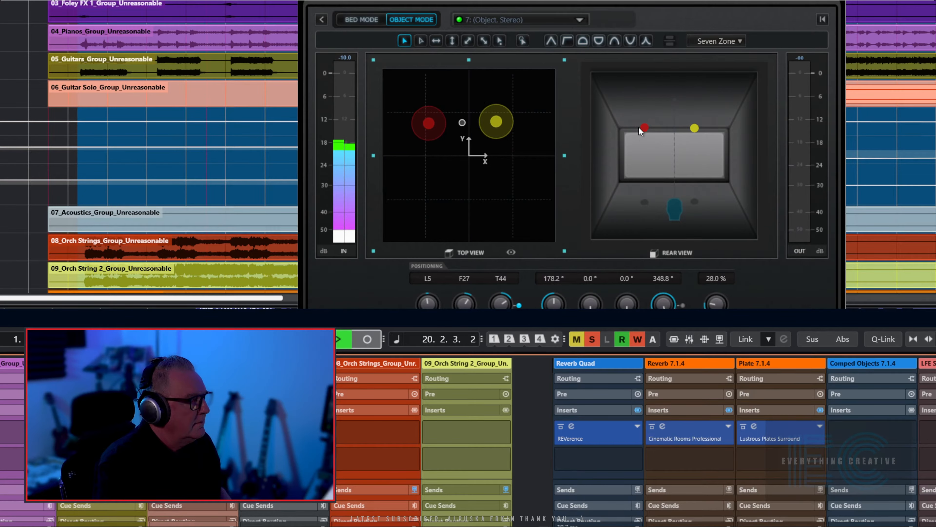
left_click_drag(648, 133, 691, 185)
left_click_drag(663, 228, 653, 147)
left_click_drag(503, 142, 491, 229)
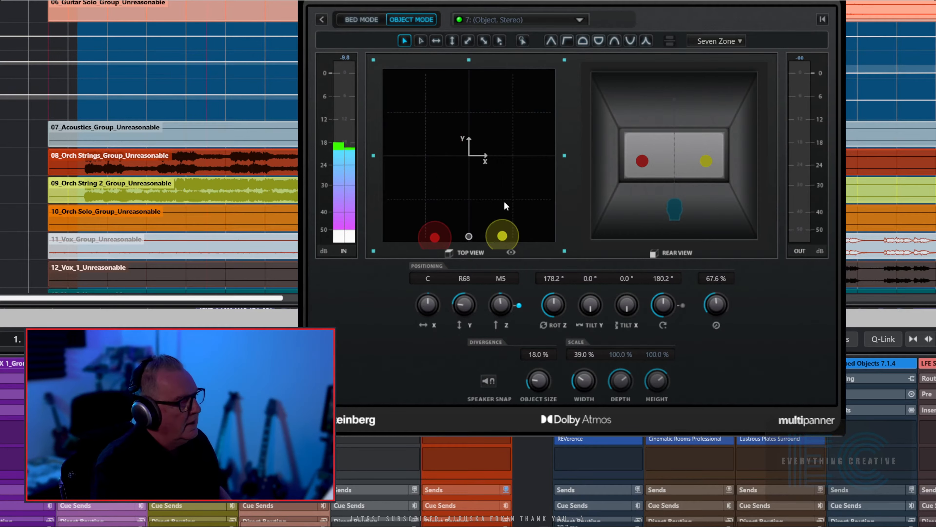
key("F3")
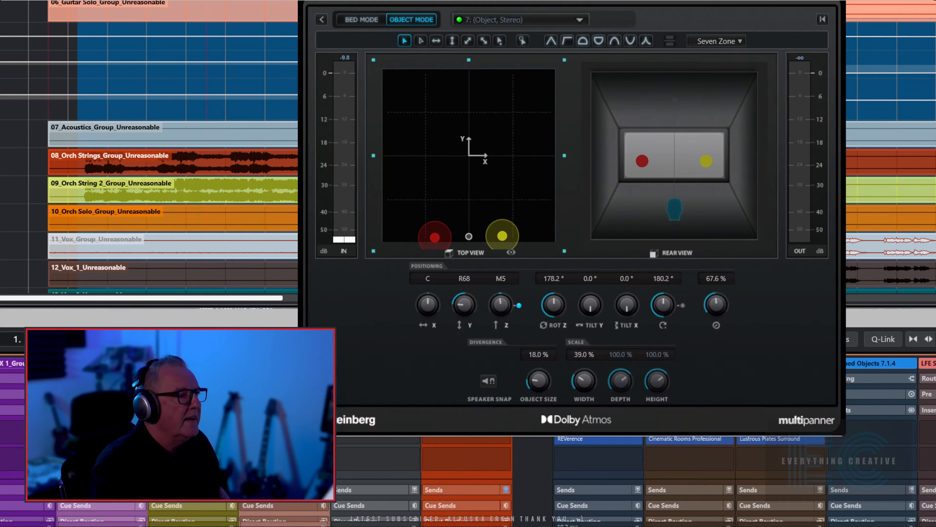
left_click(809, 62)
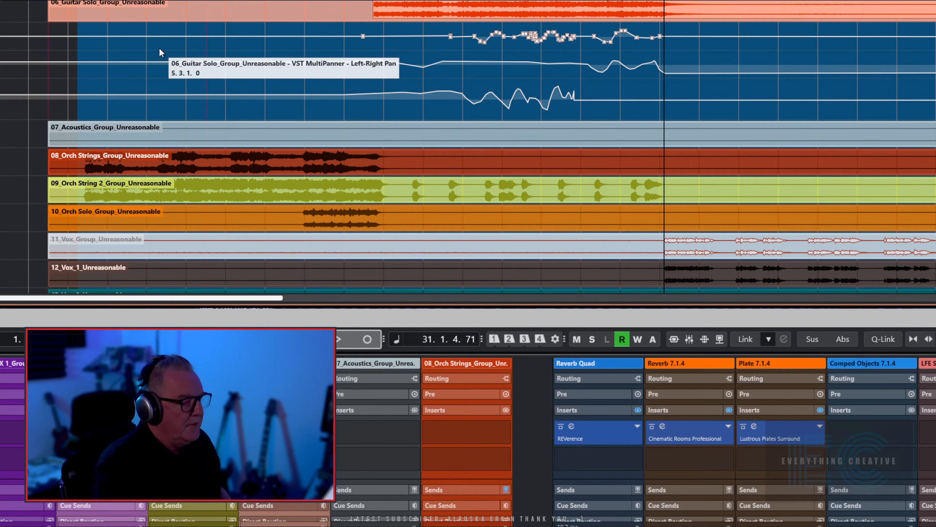
Step: Play back the guitar solo's recorded pan moves from about bar 14, close the MultiPanner, and stop at about bar 35
key("KP_Subtract")
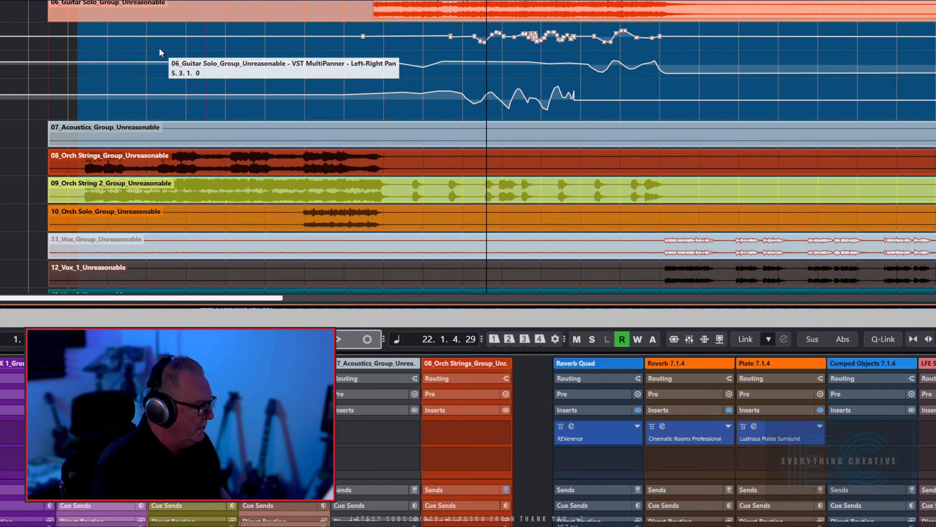
key("KP_Subtract")
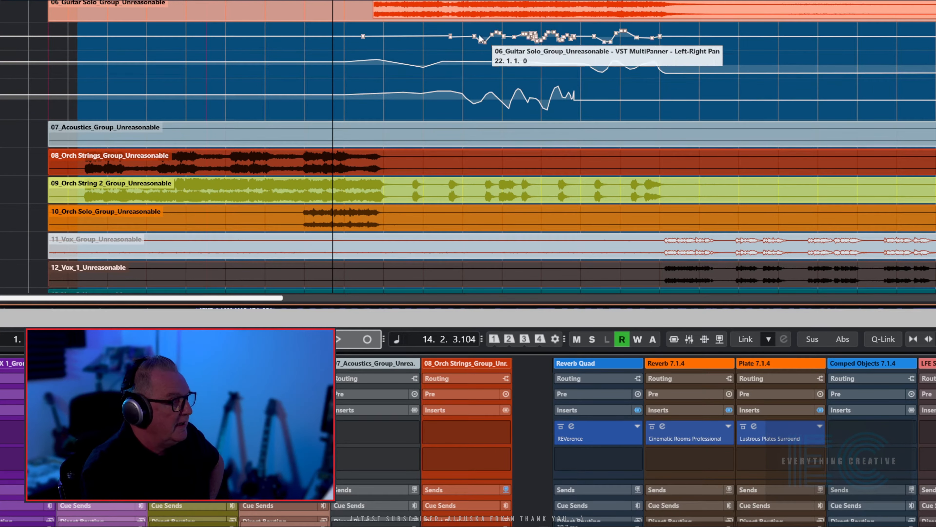
key("space")
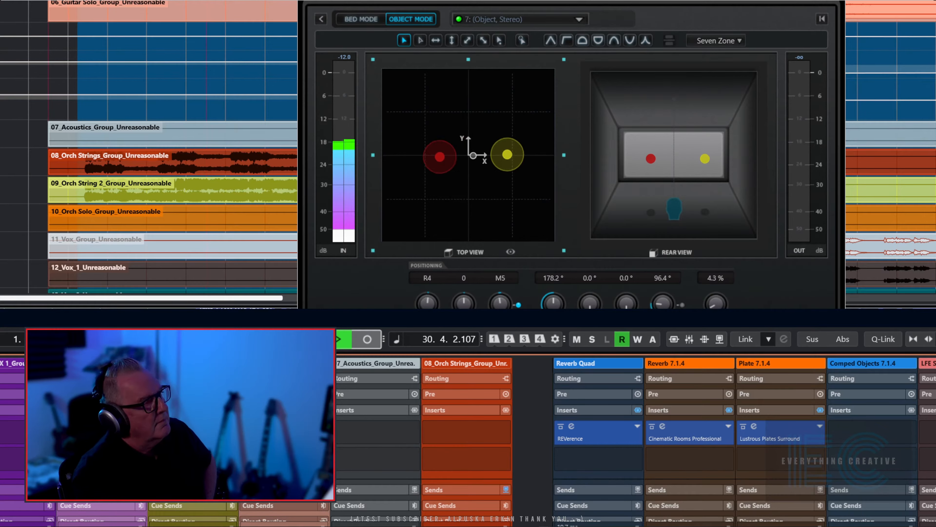
left_click(835, 1)
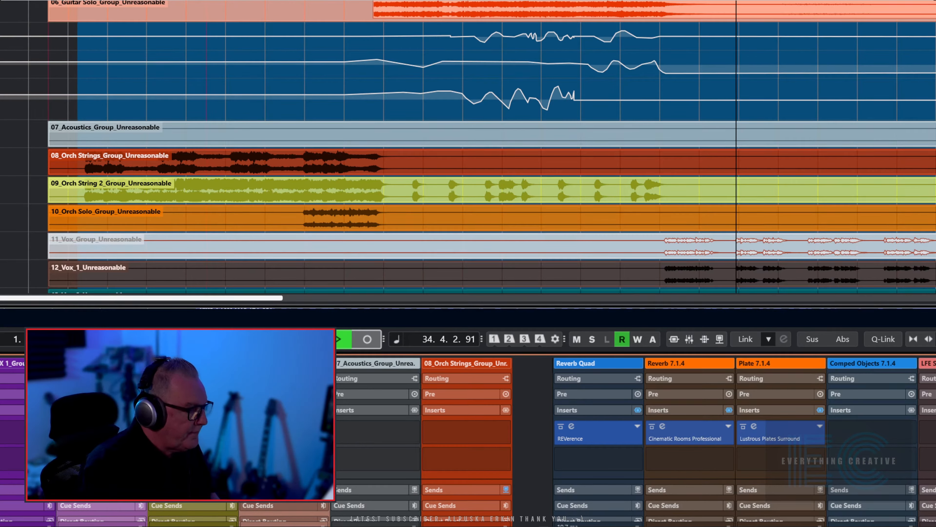
scroll(423, 443, "right", 1)
key("space")
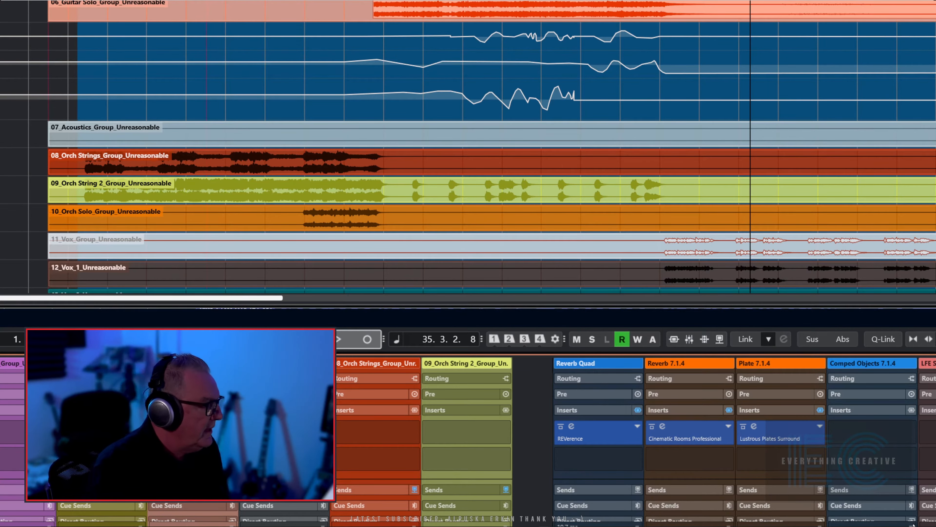
Step: Play the mix's final section from about bar 45, with the guitar solo's pan automation in view
left_click_drag(273, 300, 395, 298)
key("shift+n")
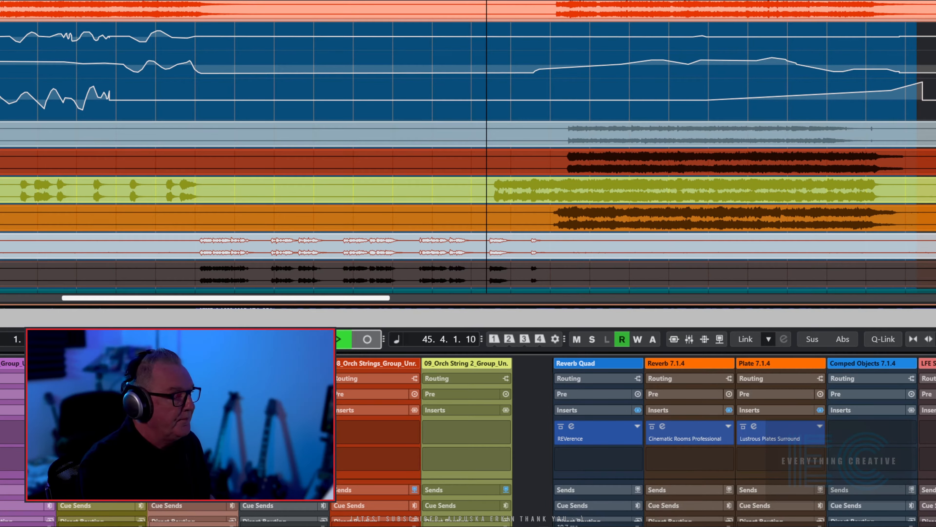
key("space")
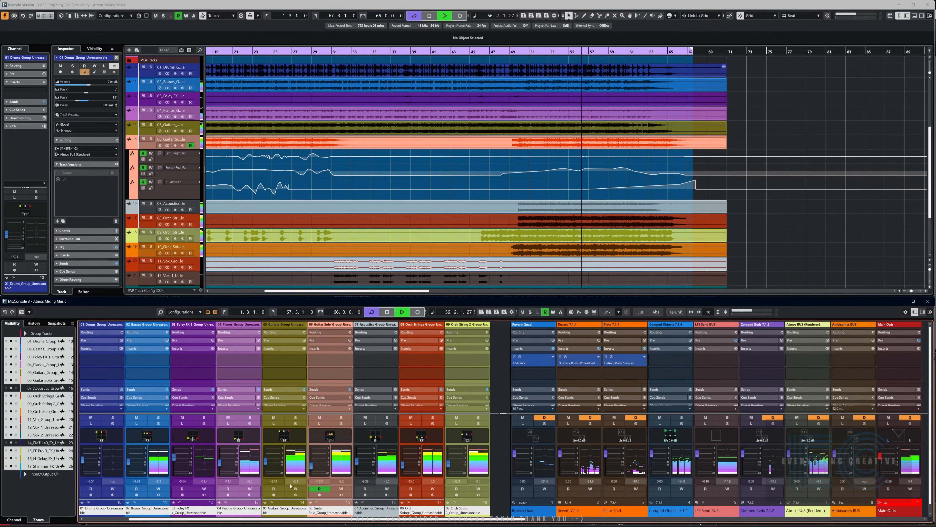
Step: Lower the 01_Drums group fader slightly and nudge the 02_Basses group fader up during playback
left_click_drag(493, 519, 448, 525)
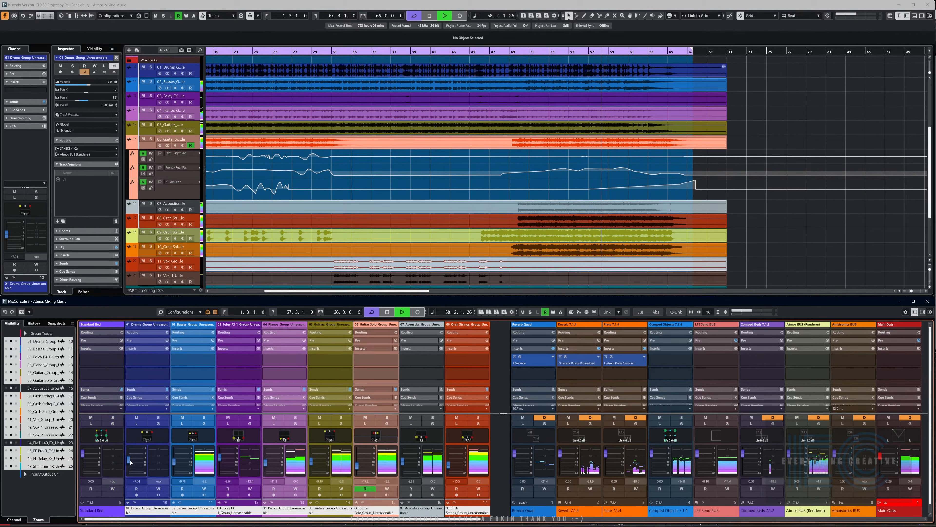
left_click_drag(131, 462, 131, 464)
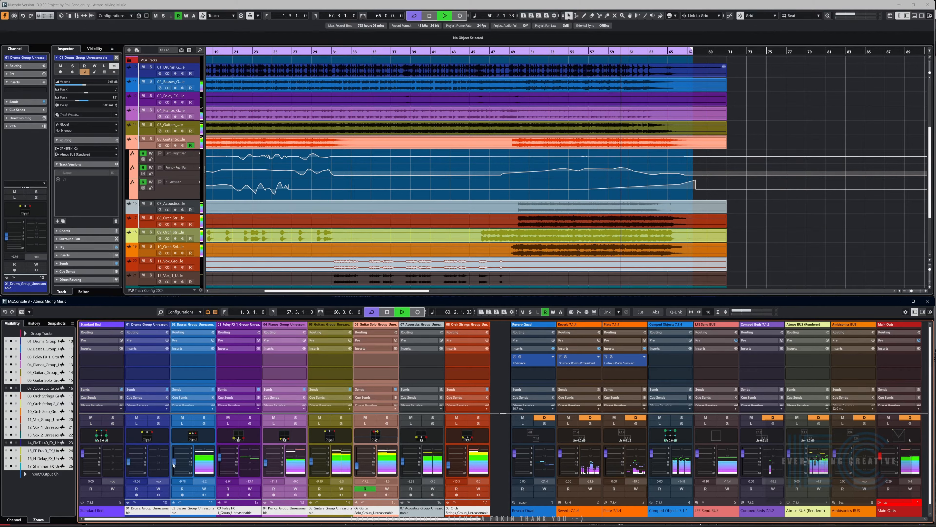
left_click_drag(174, 466, 174, 463)
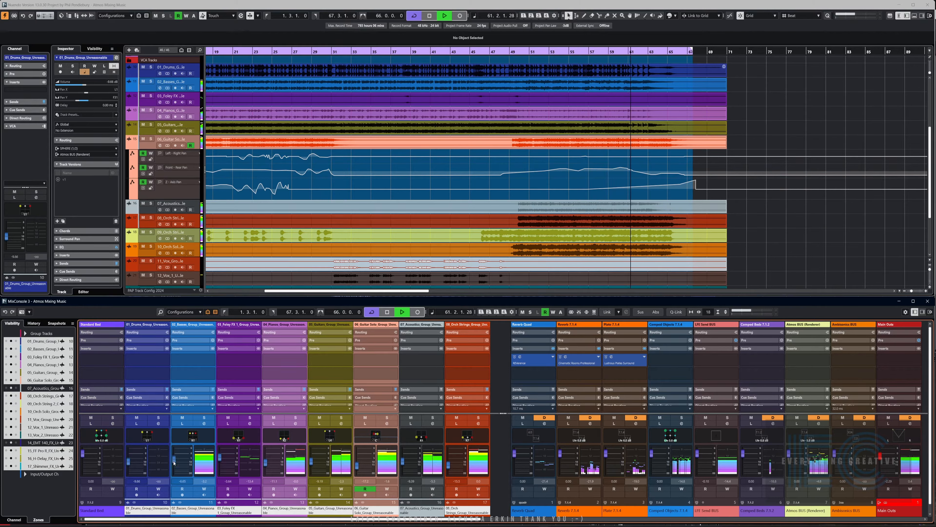